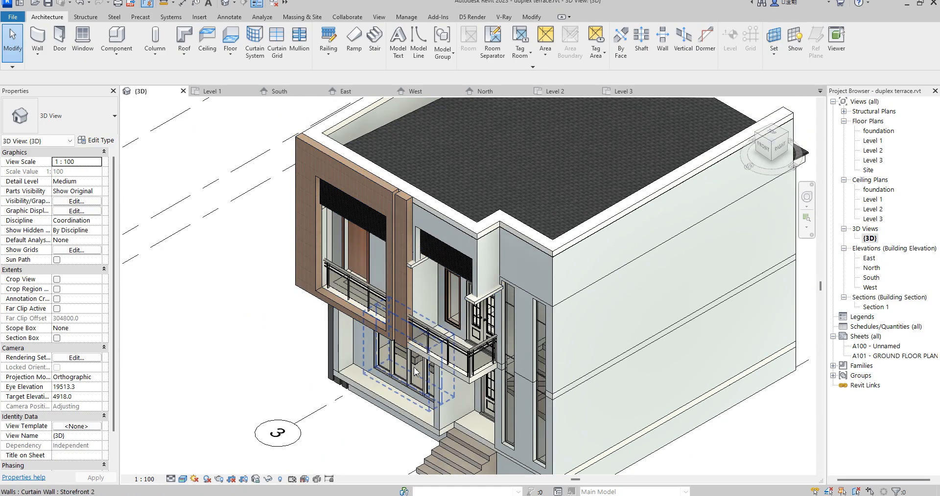
Step: Examine the duplex terrace's front facade in the 3D view and its South, North, West and East elevations
{"action": "scroll", "coordinate": [301, 259], "scroll_direction": "up", "scroll_amount": 5}
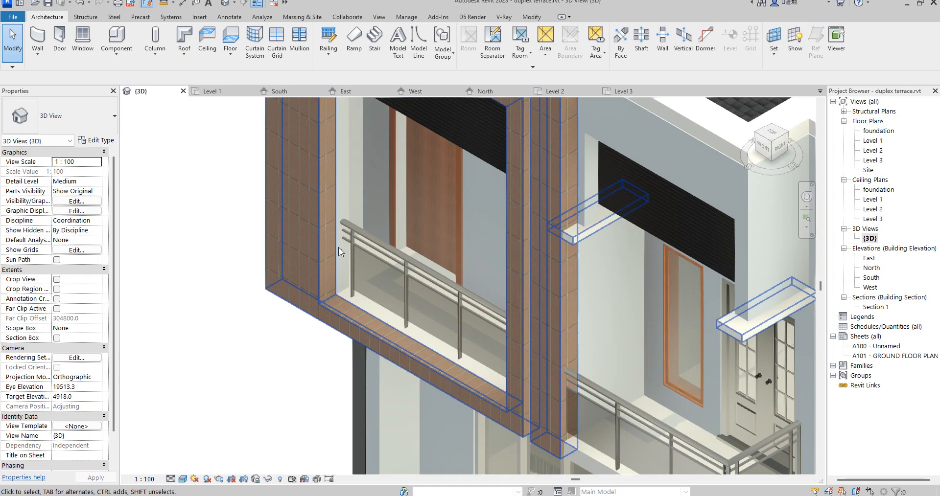
{"action": "scroll", "coordinate": [322, 257], "scroll_direction": "down", "scroll_amount": 3}
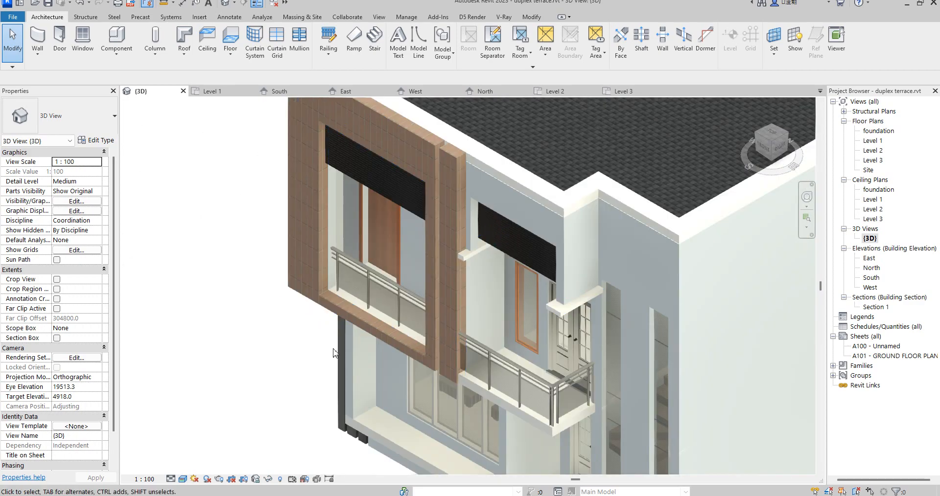
{"action": "scroll", "coordinate": [299, 321], "scroll_direction": "down", "scroll_amount": 5}
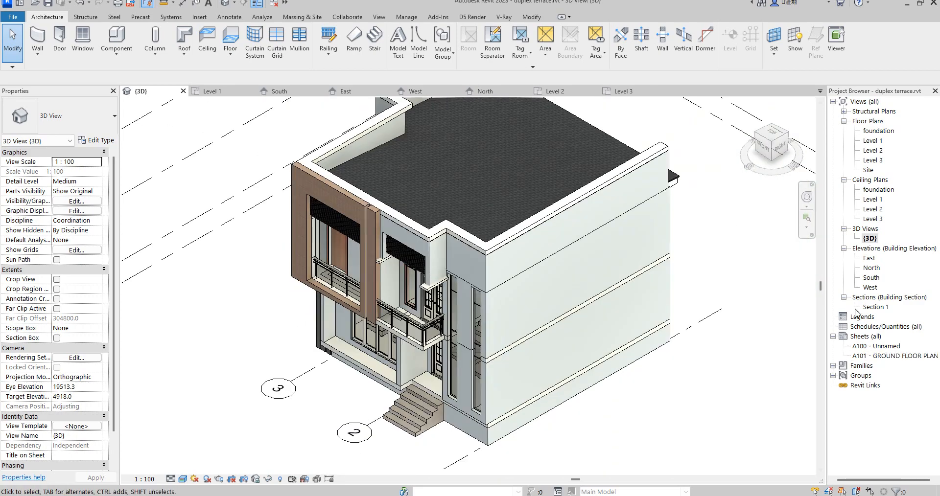
{"action": "double_click", "coordinate": [871, 278]}
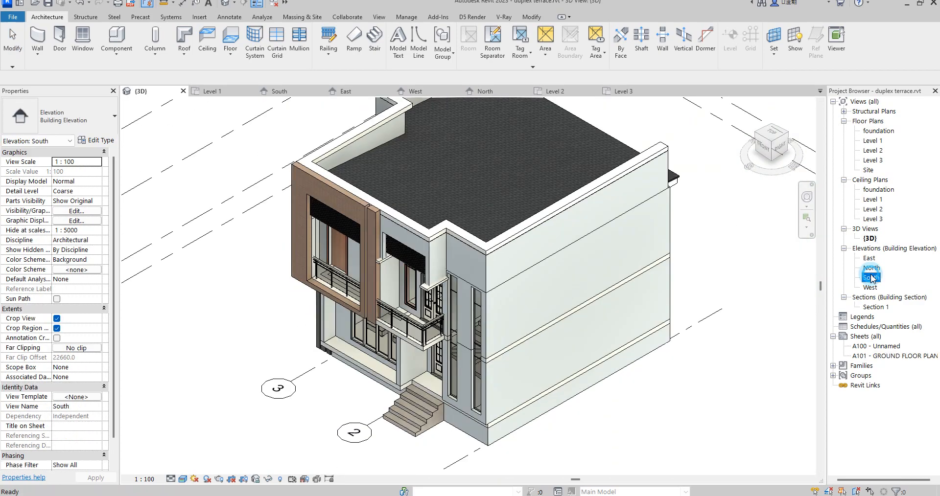
{"action": "left_click", "coordinate": [411, 224]}
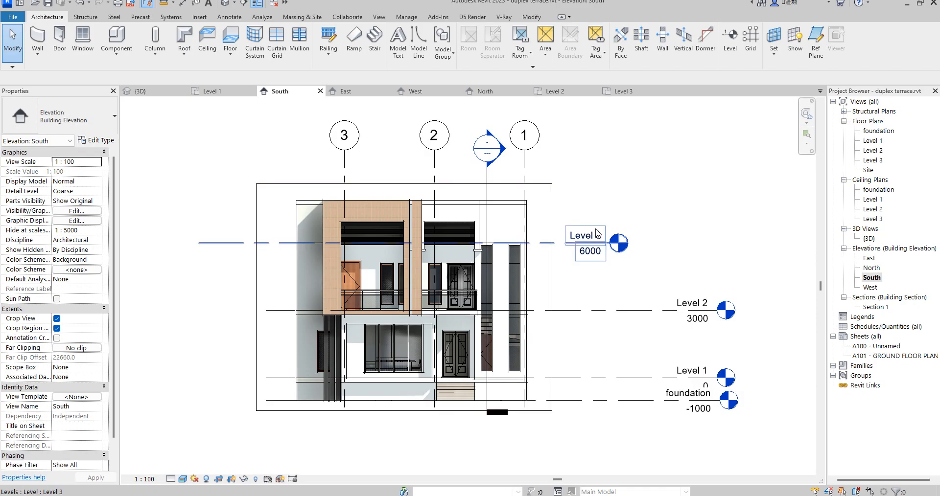
{"action": "scroll", "coordinate": [531, 221], "scroll_direction": "up", "scroll_amount": 2}
{"action": "scroll", "coordinate": [491, 219], "scroll_direction": "down", "scroll_amount": 2}
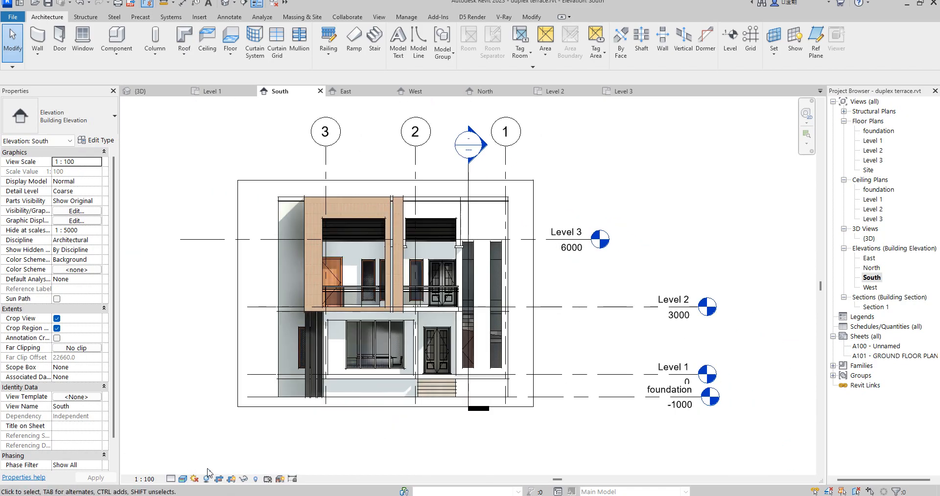
{"action": "double_click", "coordinate": [870, 268]}
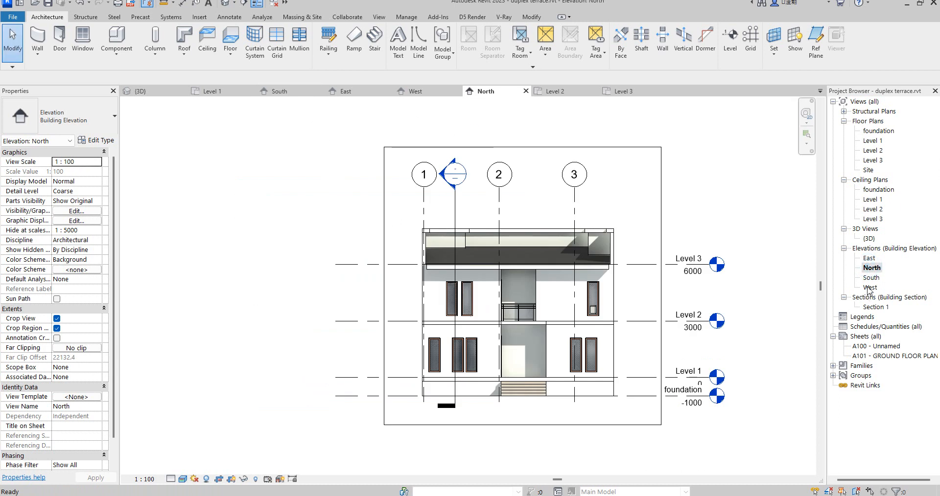
{"action": "double_click", "coordinate": [870, 288]}
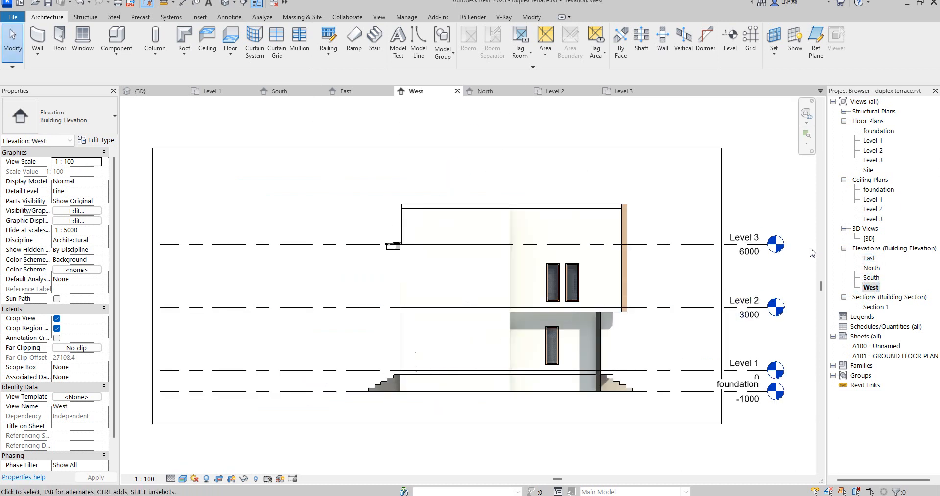
{"action": "left_click", "coordinate": [868, 258]}
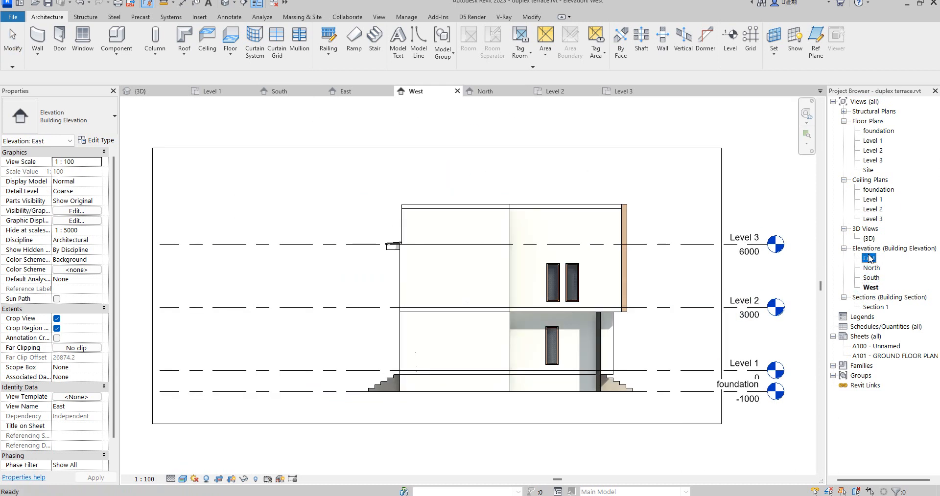
{"action": "double_click", "coordinate": [869, 258]}
Step: Review the Level 1 and Level 2 floor plans, including the door between the master bedroom and its balcony
{"action": "double_click", "coordinate": [876, 142]}
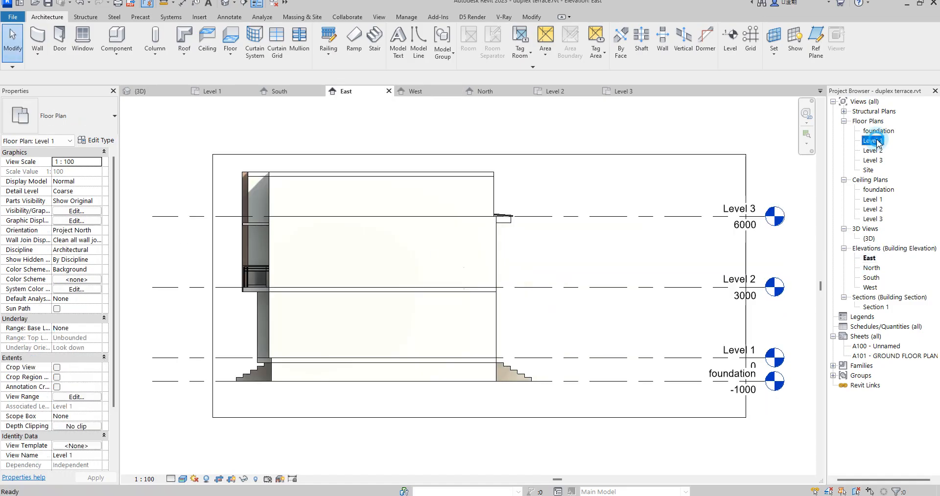
{"action": "scroll", "coordinate": [327, 180], "scroll_direction": "up", "scroll_amount": 2}
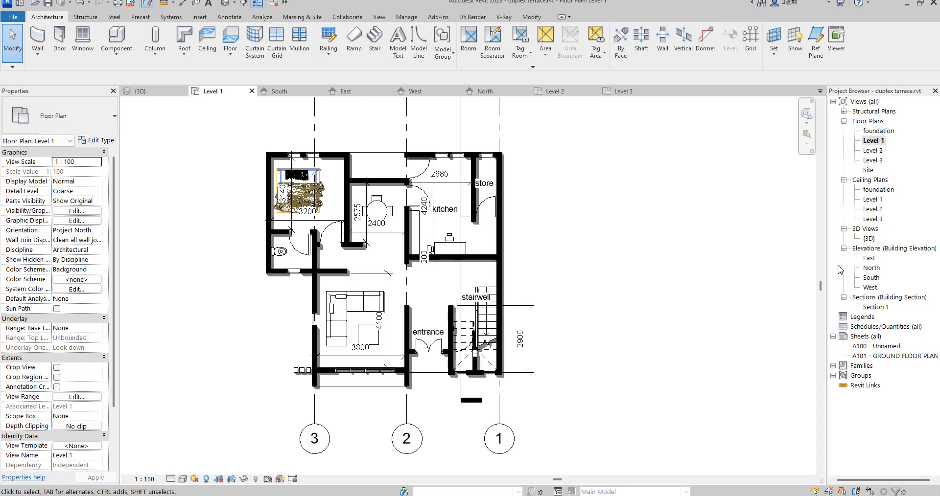
{"action": "double_click", "coordinate": [872, 150]}
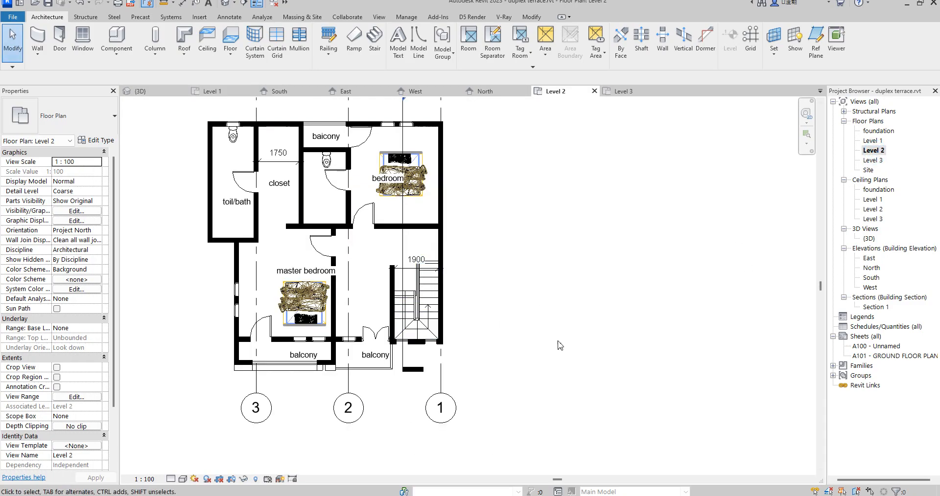
{"action": "scroll", "coordinate": [507, 154], "scroll_direction": "down", "scroll_amount": 2}
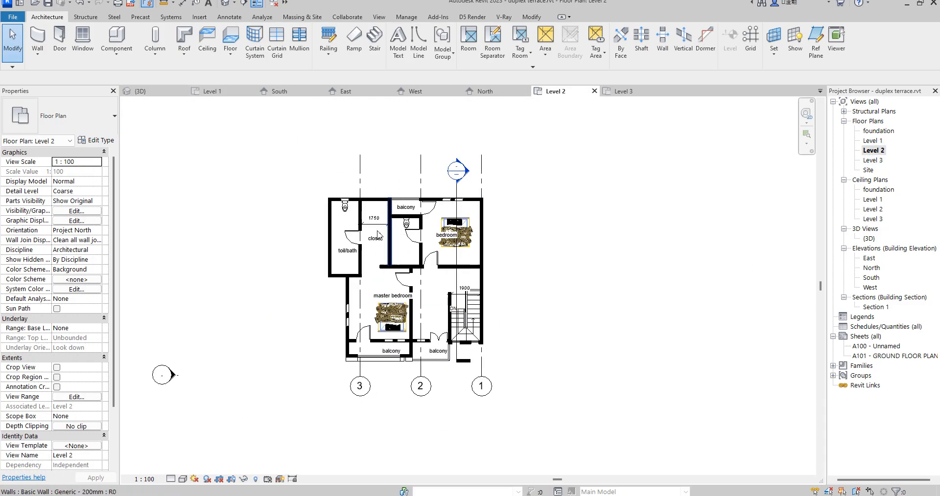
{"action": "scroll", "coordinate": [378, 232], "scroll_direction": "up", "scroll_amount": 2}
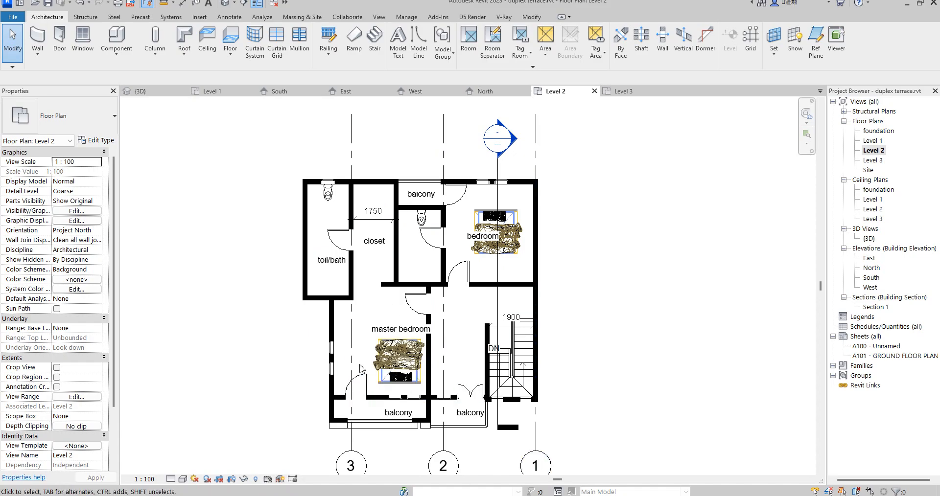
{"action": "scroll", "coordinate": [361, 368], "scroll_direction": "up", "scroll_amount": 5}
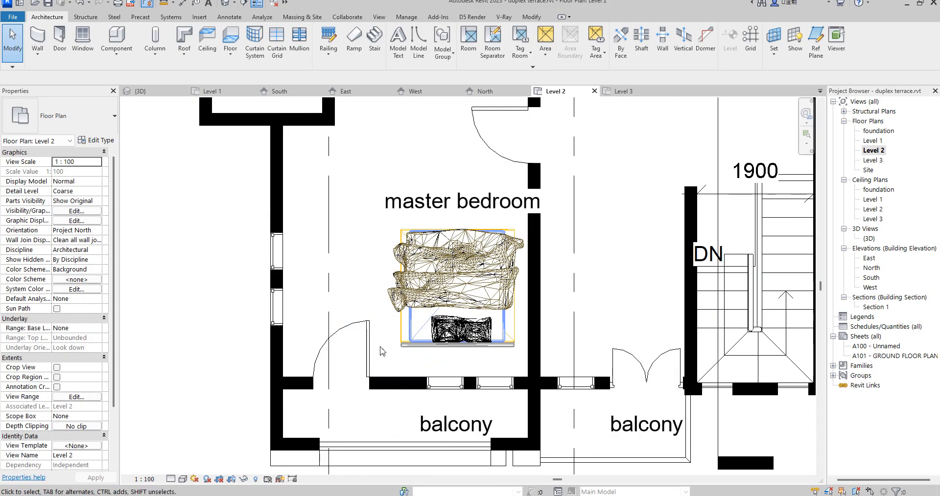
{"action": "scroll", "coordinate": [368, 327], "scroll_direction": "down", "scroll_amount": 3}
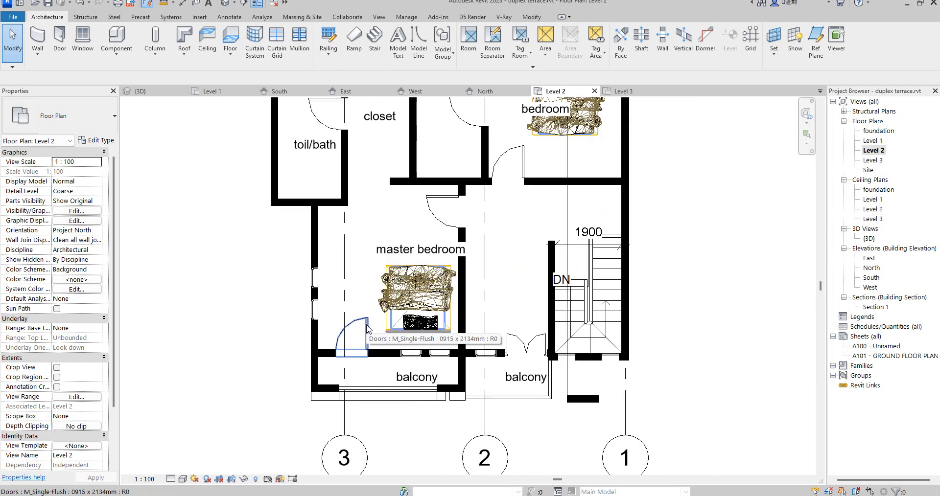
{"action": "left_click", "coordinate": [365, 332]}
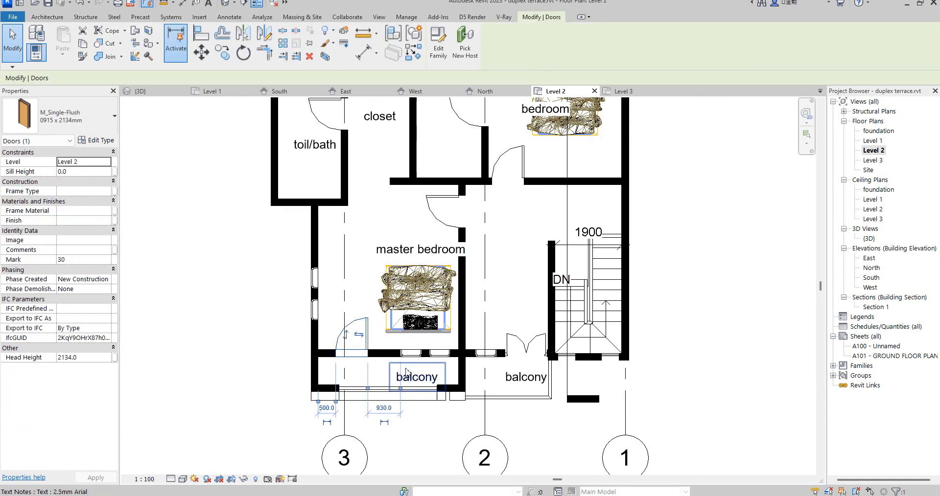
{"action": "scroll", "coordinate": [404, 368], "scroll_direction": "up", "scroll_amount": 2}
{"action": "scroll", "coordinate": [446, 350], "scroll_direction": "down", "scroll_amount": 2}
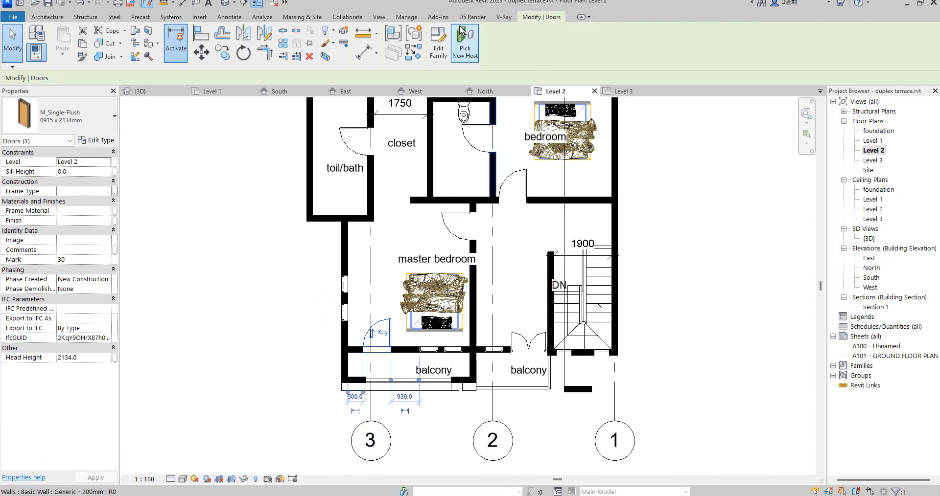
{"action": "left_click", "coordinate": [439, 49]}
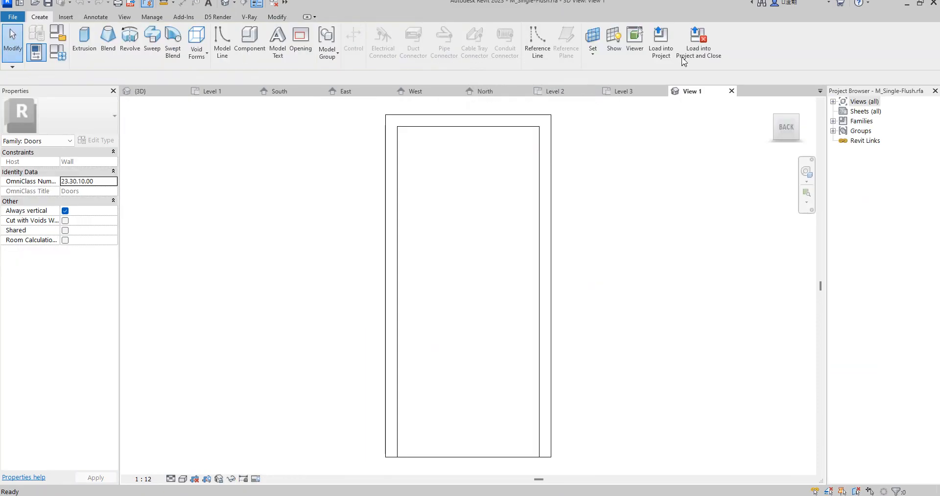
{"action": "left_click", "coordinate": [699, 42]}
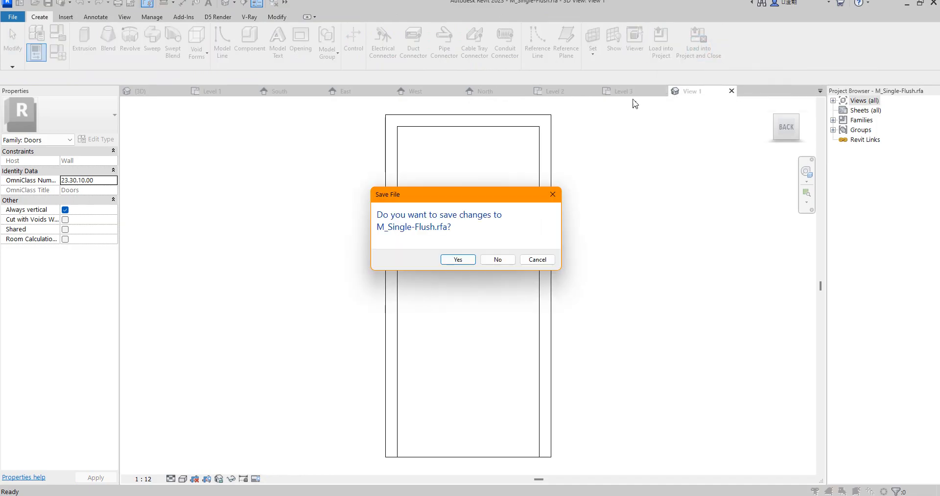
{"action": "left_click", "coordinate": [498, 260]}
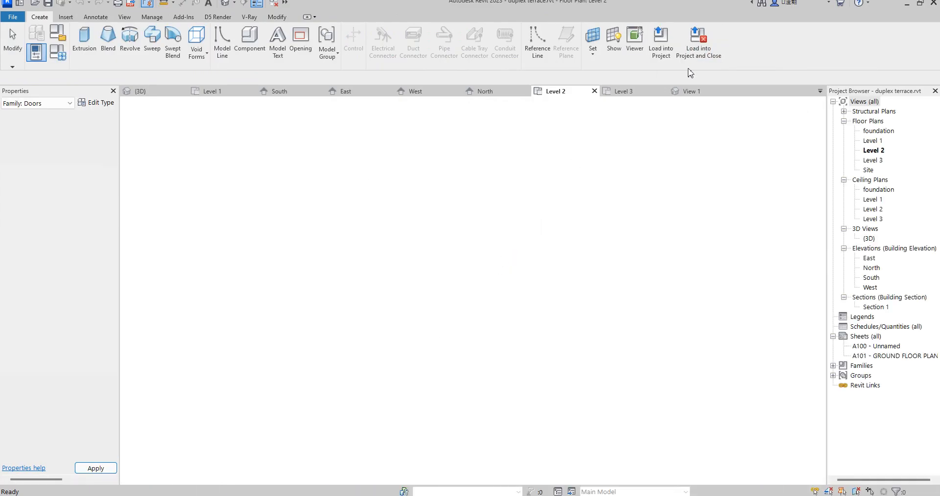
Step: Start placing a door on Level 2 and browse for a family to load in the Desktop's de > Metric Library folder
{"action": "left_click", "coordinate": [48, 16]}
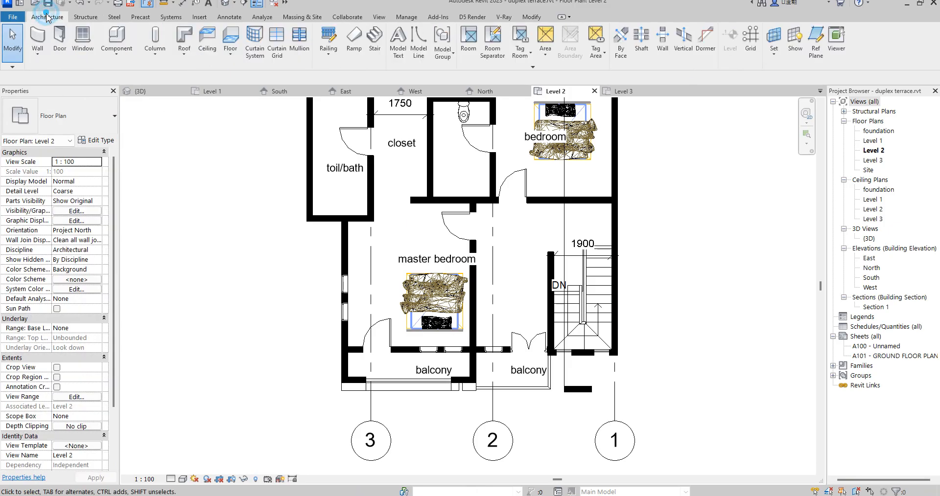
{"action": "left_click", "coordinate": [57, 39]}
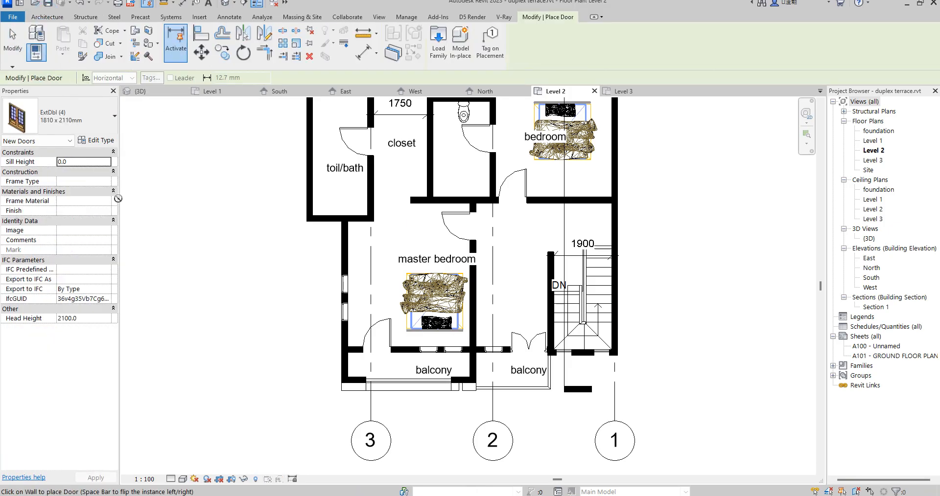
{"action": "left_click", "coordinate": [439, 53]}
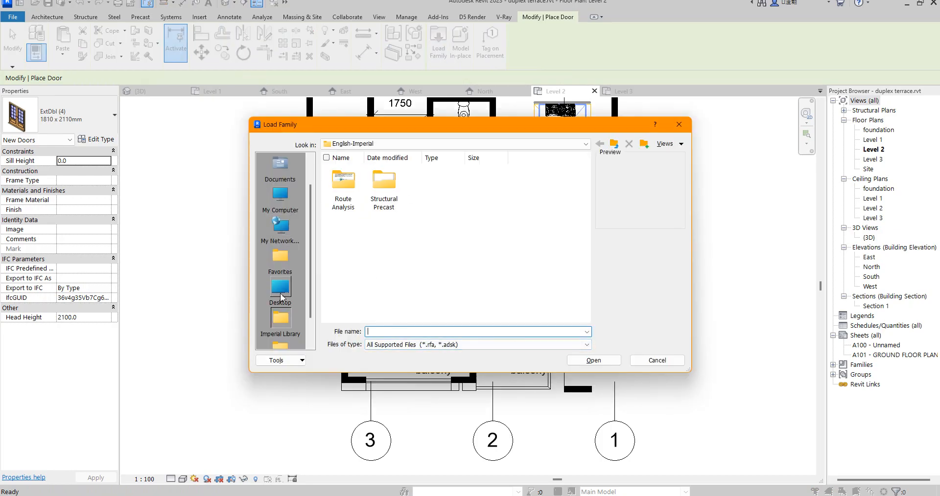
{"action": "left_click", "coordinate": [280, 286]}
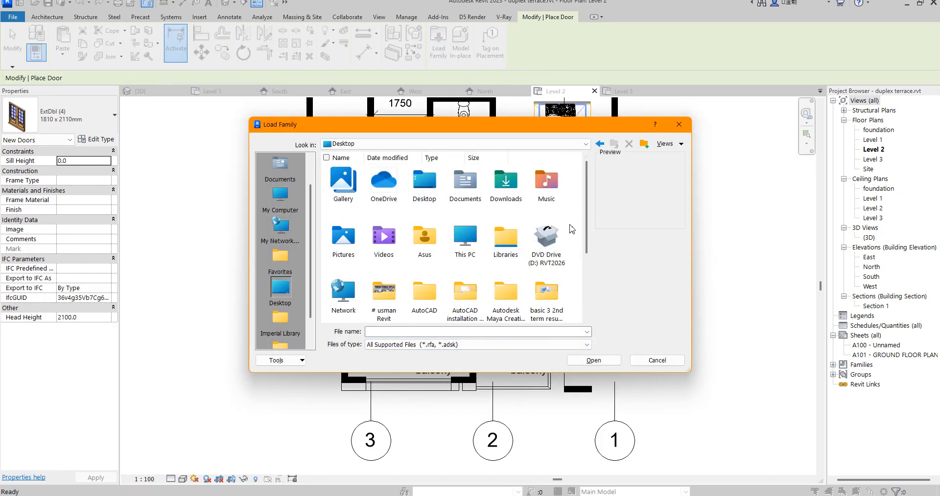
{"action": "scroll", "coordinate": [588, 232], "scroll_direction": "down", "scroll_amount": 3}
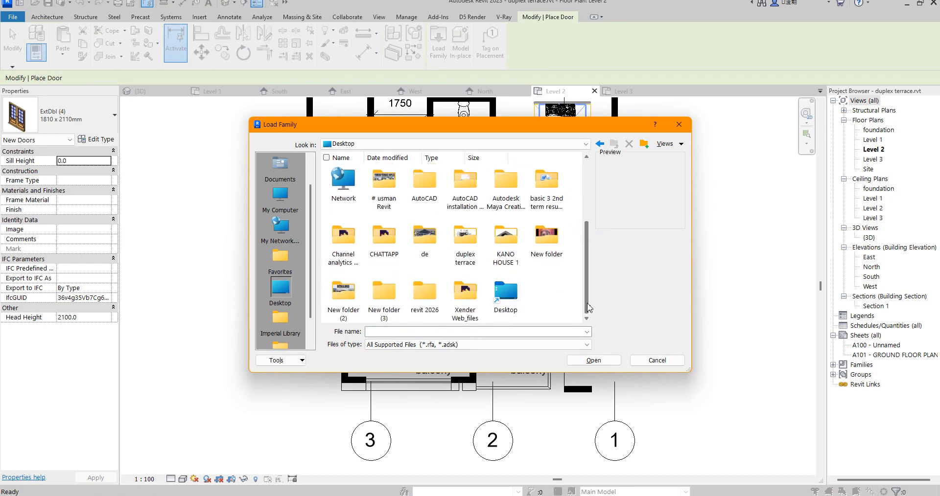
{"action": "double_click", "coordinate": [425, 243]}
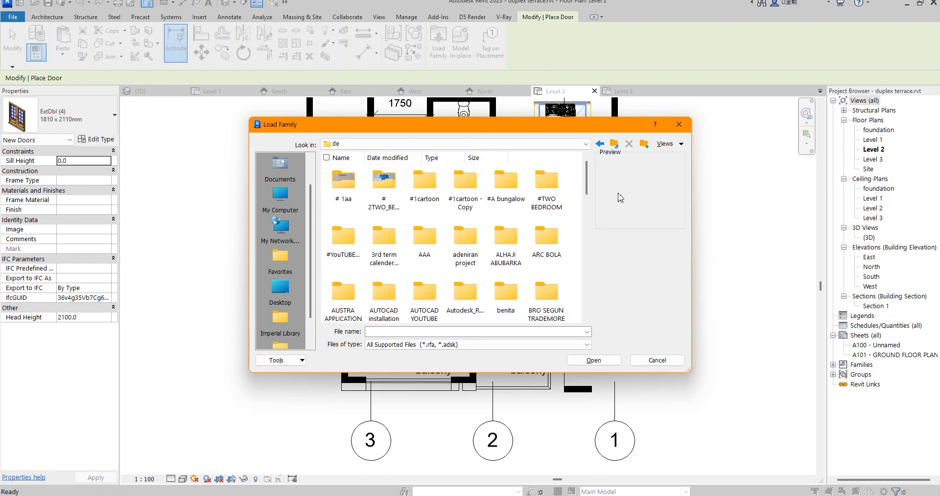
{"action": "key", "text": "m"}
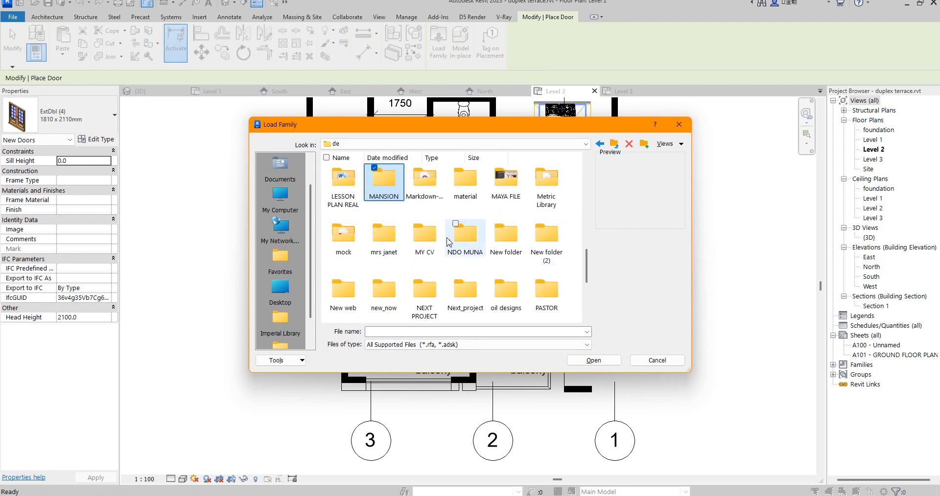
{"action": "double_click", "coordinate": [547, 189]}
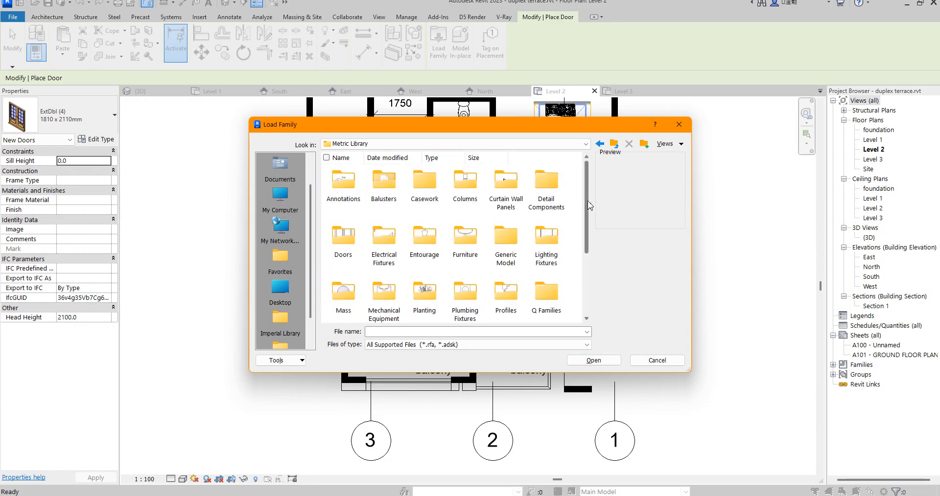
Step: Open the External Doors folder inside the Metric Library's Doors folder
{"action": "scroll", "coordinate": [585, 215], "scroll_direction": "down", "scroll_amount": 1}
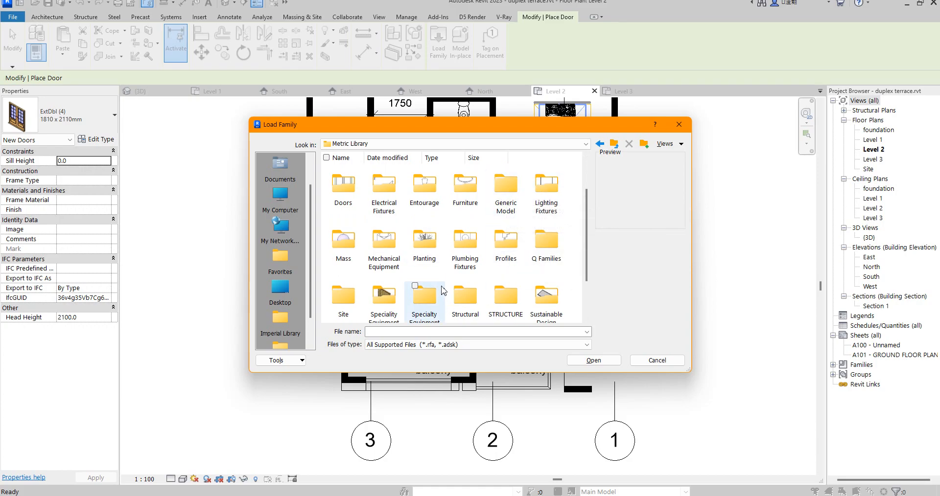
{"action": "scroll", "coordinate": [586, 274], "scroll_direction": "down", "scroll_amount": 2}
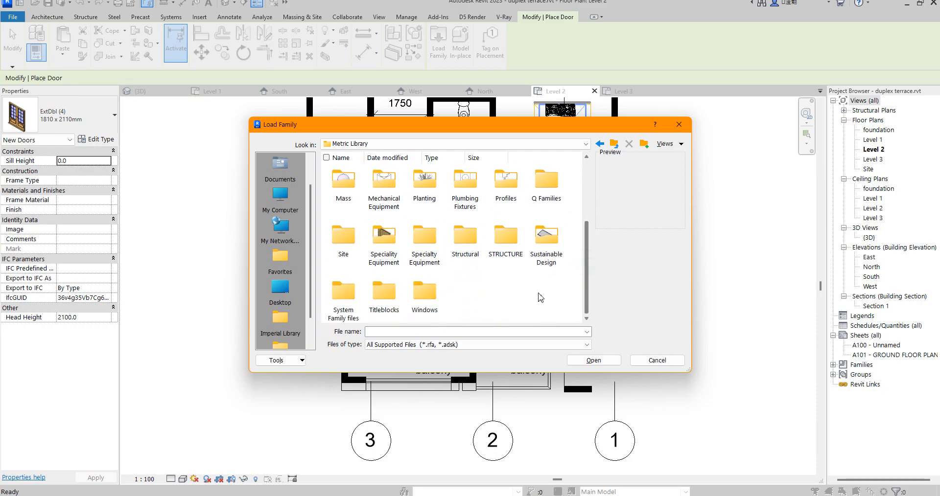
{"action": "scroll", "coordinate": [588, 296], "scroll_direction": "up", "scroll_amount": 1}
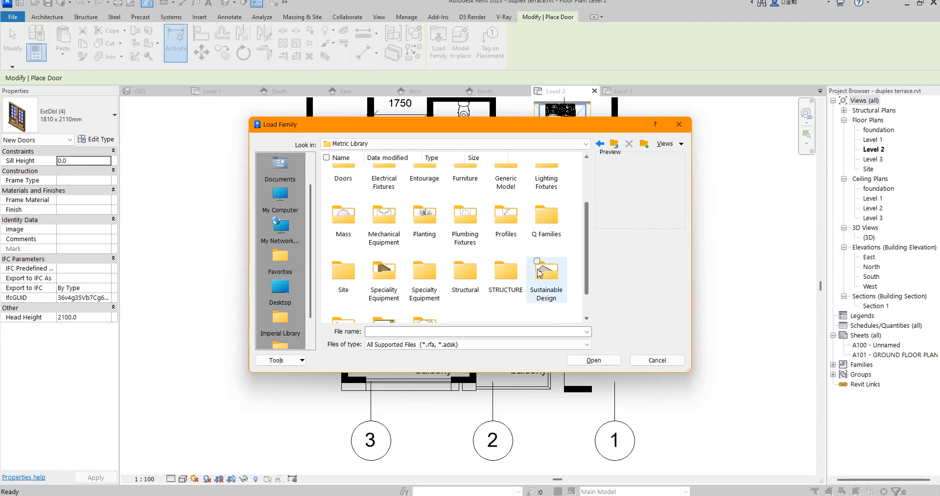
{"action": "scroll", "coordinate": [588, 233], "scroll_direction": "up", "scroll_amount": 1}
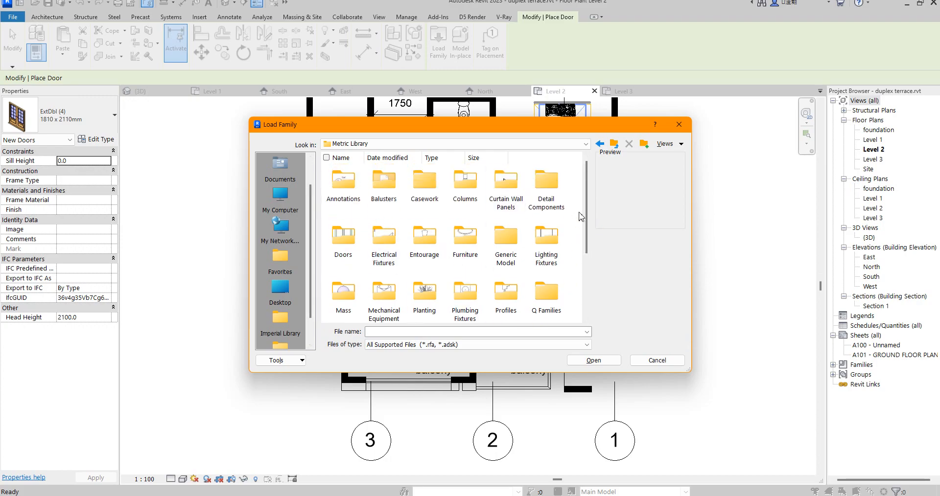
{"action": "double_click", "coordinate": [343, 236]}
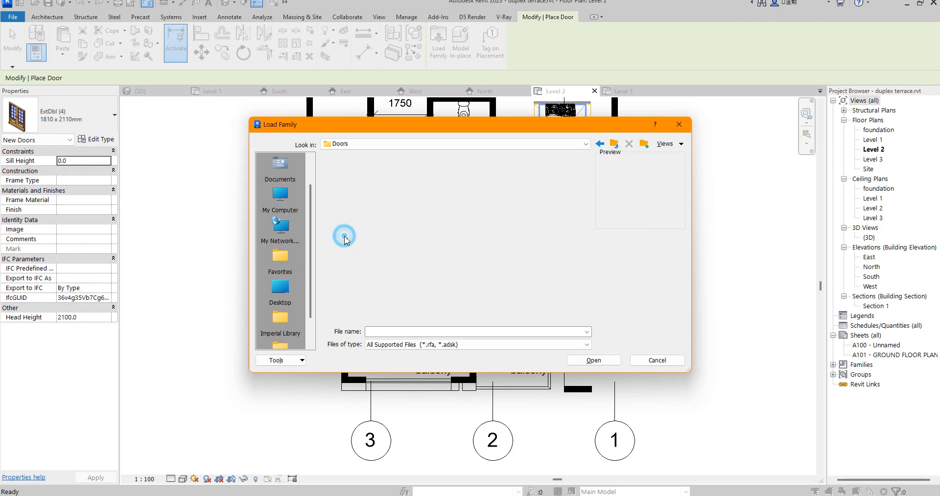
{"action": "double_click", "coordinate": [393, 180]}
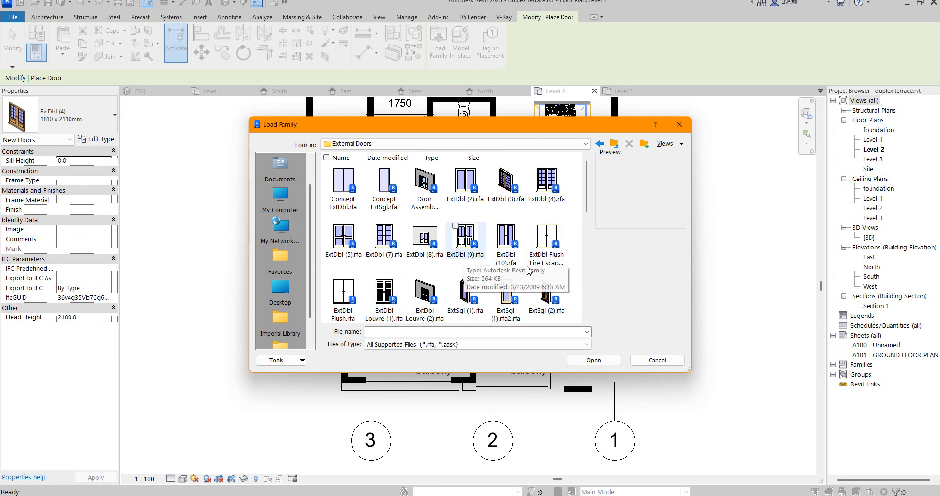
Step: Load the ExtSgl (14).0002.rfa door family from the External Doors folder
{"action": "left_click_drag", "start_coordinate": [584, 181], "coordinate": [587, 261]}
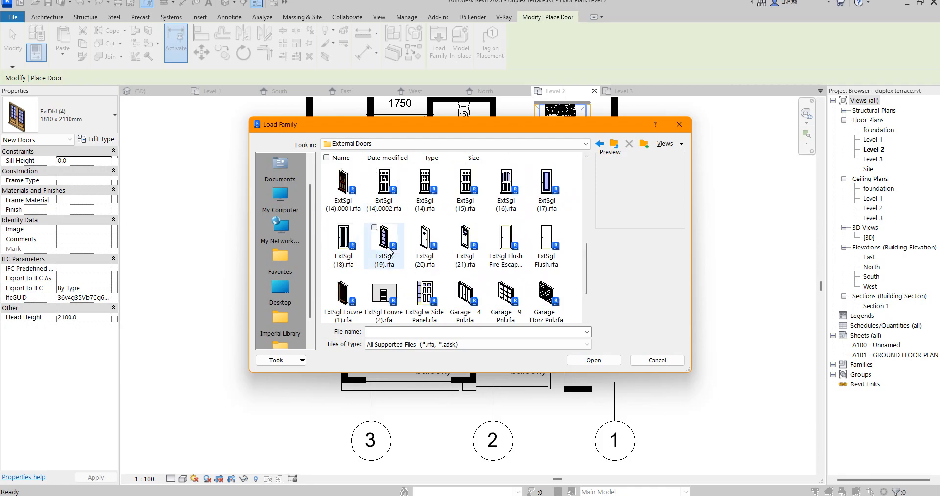
{"action": "left_click", "coordinate": [384, 189]}
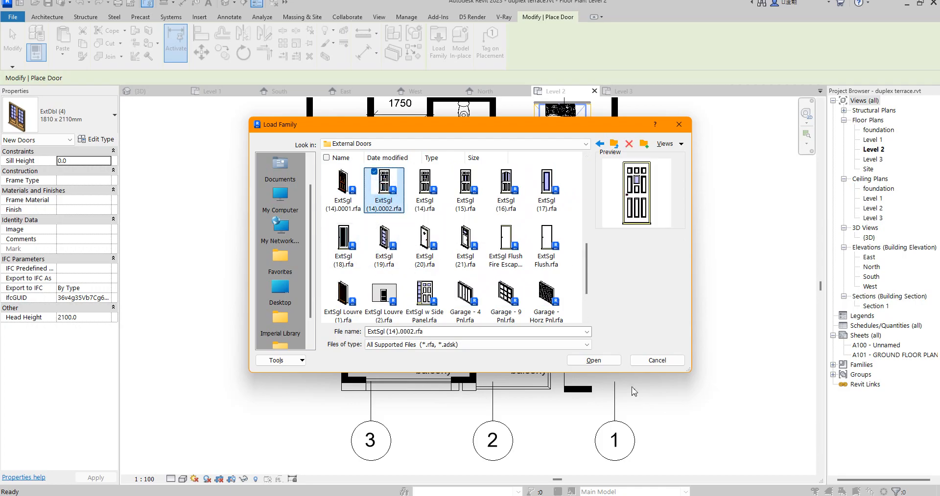
{"action": "left_click", "coordinate": [600, 363]}
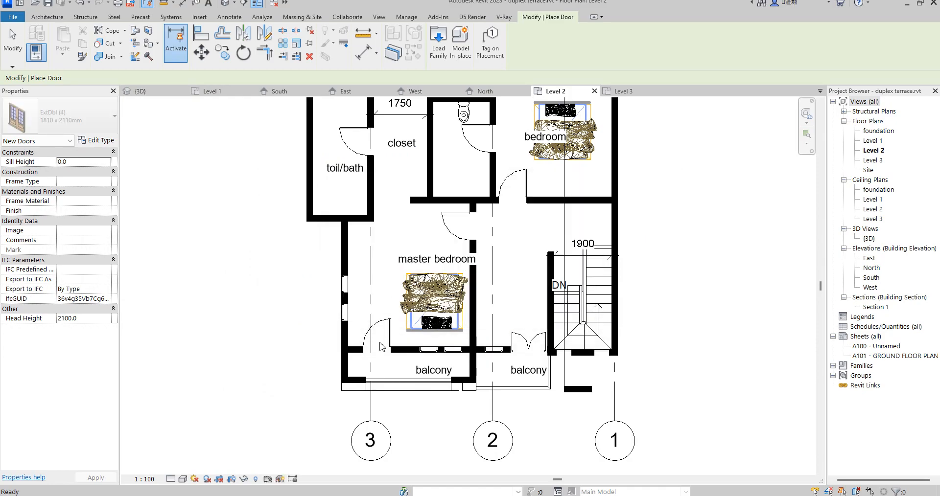
Step: Try to place a 1010 x 2110mm ExtSgl (14).0002 door over the existing door between the master bedroom and its balcony
{"action": "scroll", "coordinate": [377, 350], "scroll_direction": "up", "scroll_amount": 2}
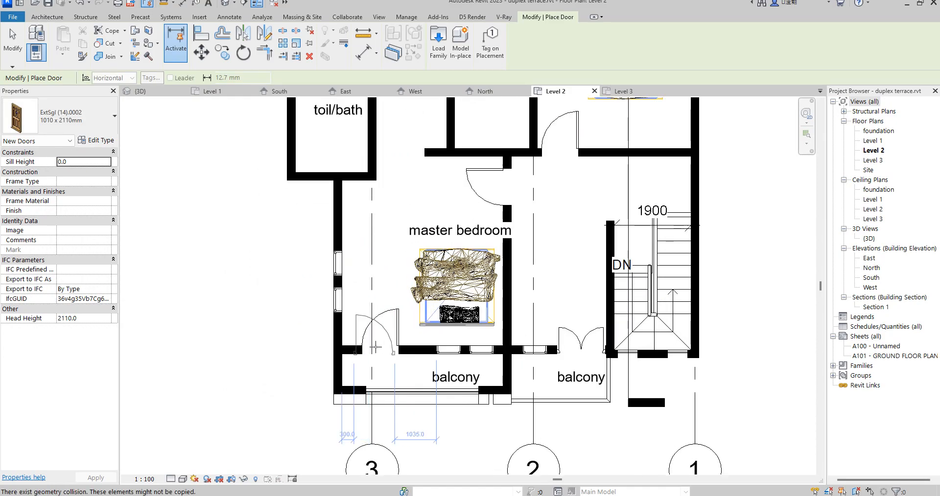
{"action": "left_click", "coordinate": [377, 351]}
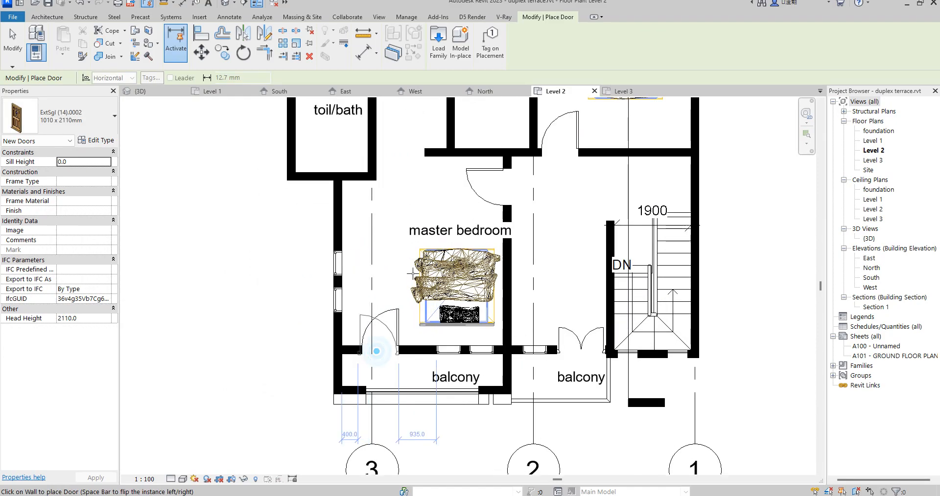
{"action": "right_click", "coordinate": [387, 254]}
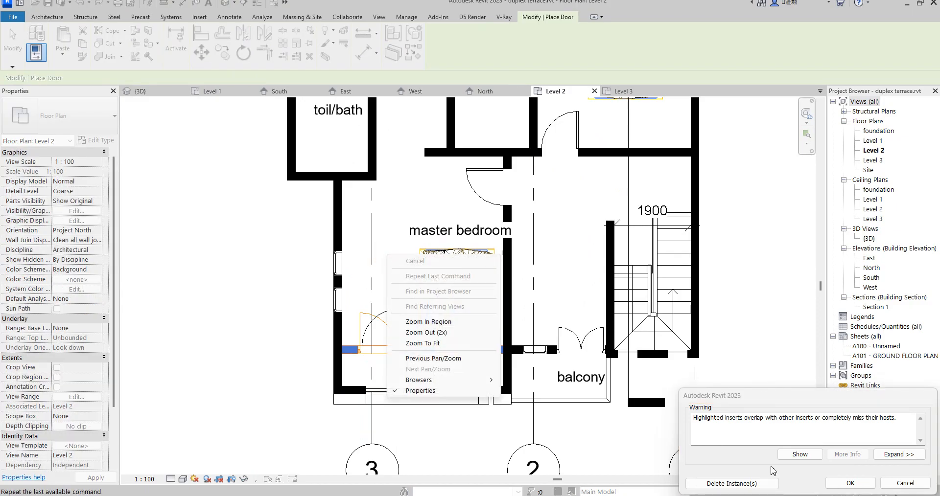
{"action": "left_click", "coordinate": [851, 482]}
{"action": "key", "text": "Escape"}
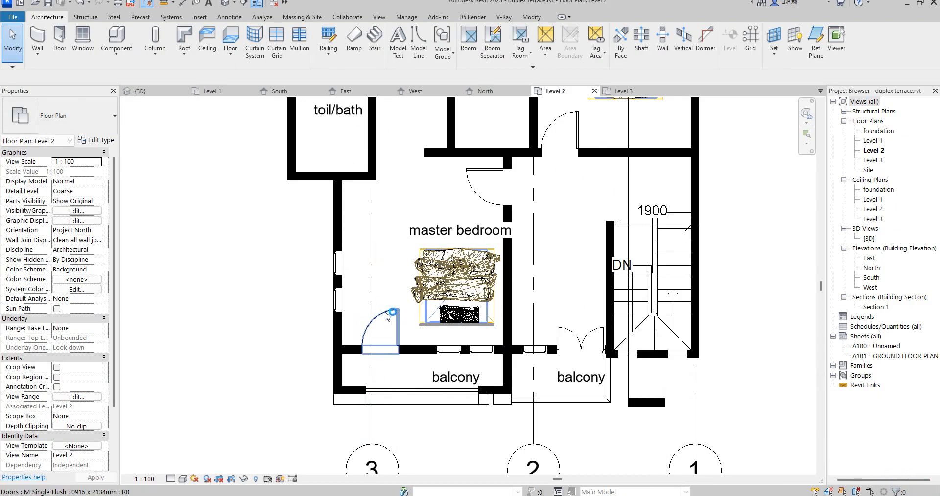
Step: Change the master bedroom's balcony door to the ExtSgl (14).0002 type 910 x 2110mm and flip it to swing into the bedroom
{"action": "left_click", "coordinate": [386, 310]}
{"action": "left_click", "coordinate": [74, 118]}
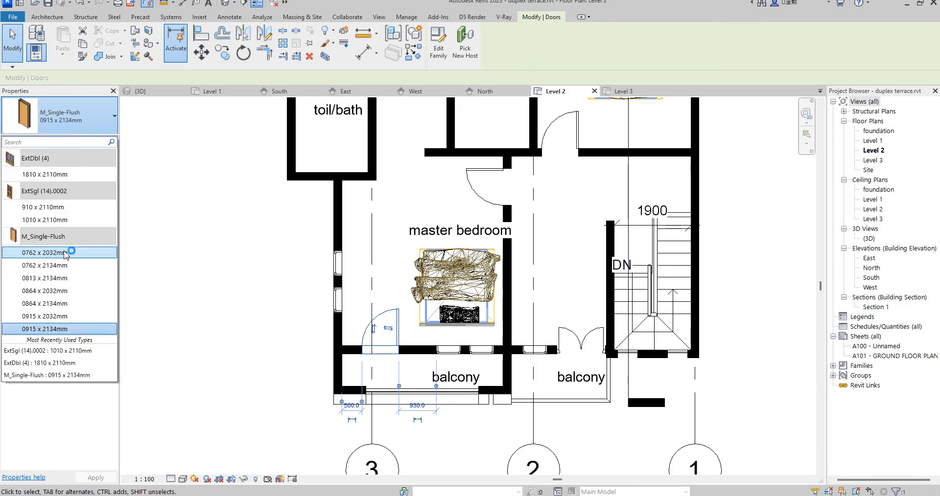
{"action": "left_click", "coordinate": [53, 220]}
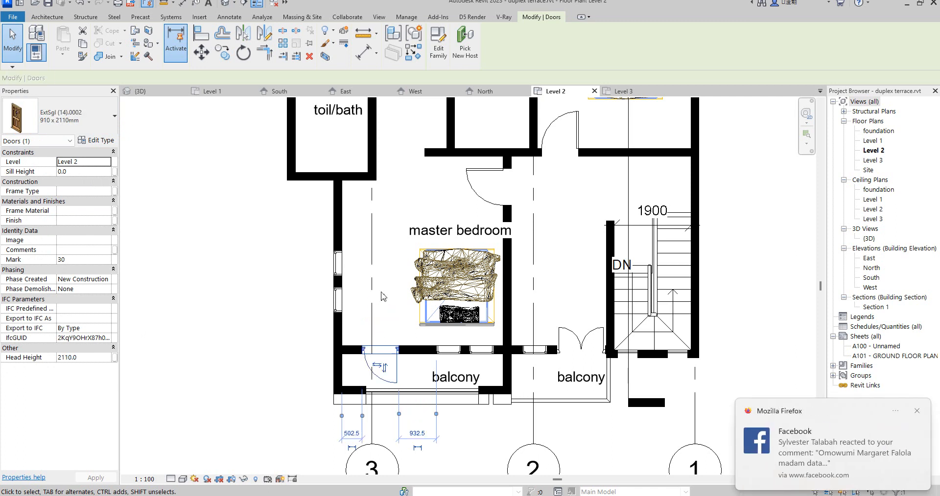
{"action": "left_click", "coordinate": [385, 370]}
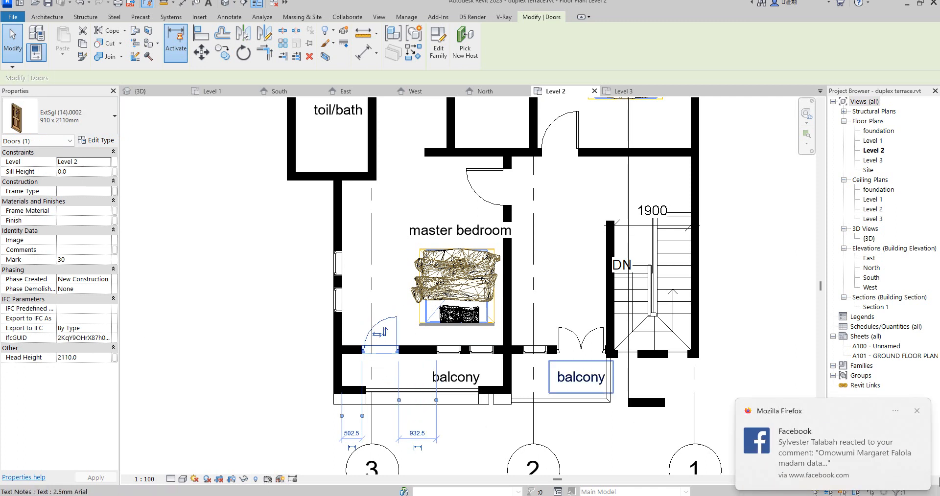
{"action": "left_click", "coordinate": [917, 409]}
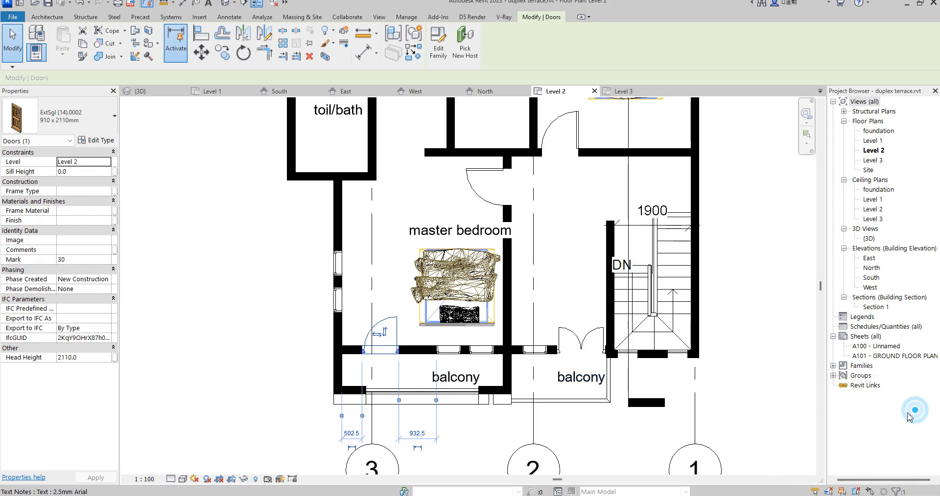
{"action": "left_click", "coordinate": [291, 309]}
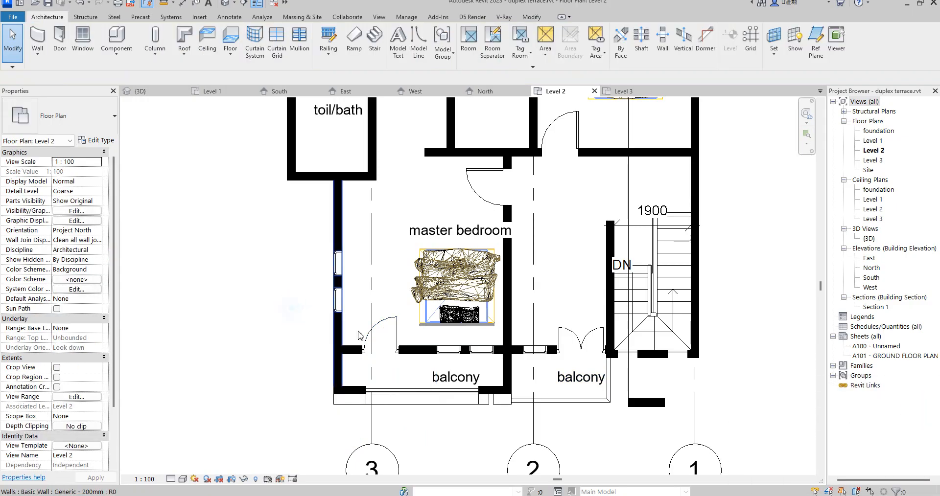
Step: Examine the master bedroom's balcony door in the Level 2 plan and the South elevation
{"action": "scroll", "coordinate": [342, 350], "scroll_direction": "up", "scroll_amount": 2}
{"action": "scroll", "coordinate": [372, 333], "scroll_direction": "up", "scroll_amount": 2}
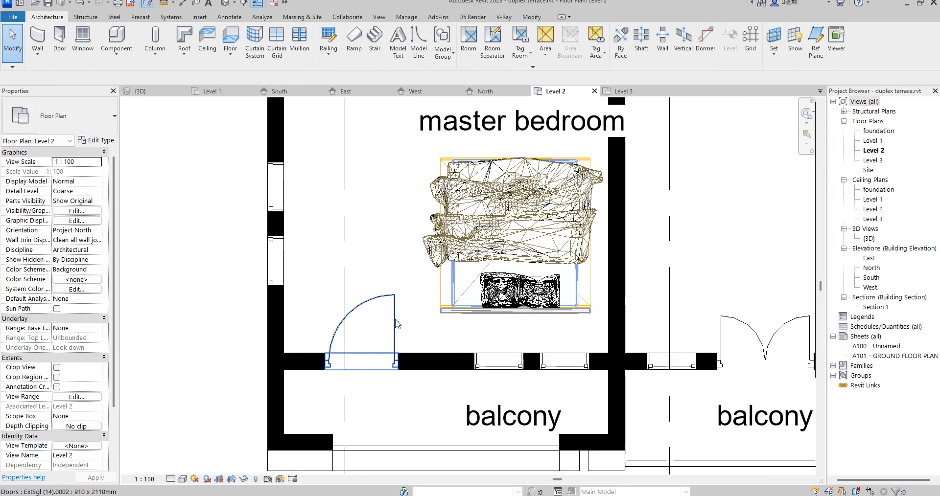
{"action": "scroll", "coordinate": [404, 335], "scroll_direction": "down", "scroll_amount": 4}
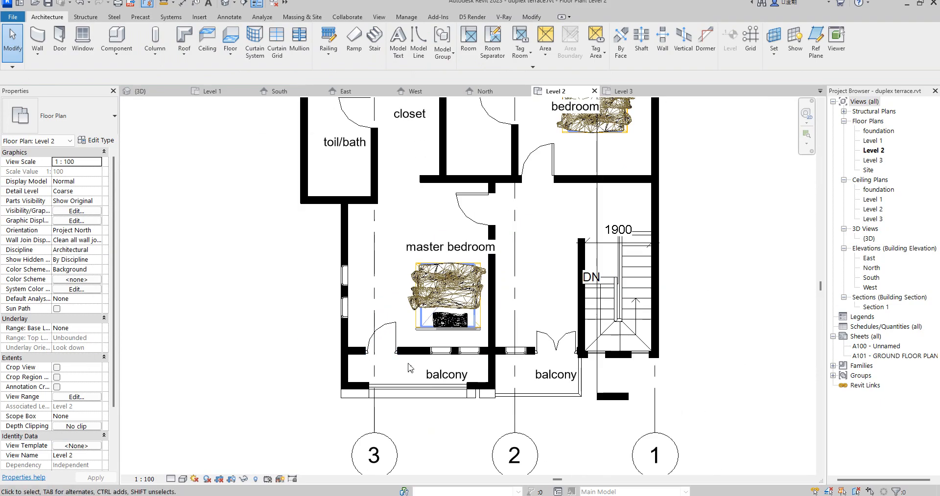
{"action": "double_click", "coordinate": [872, 278]}
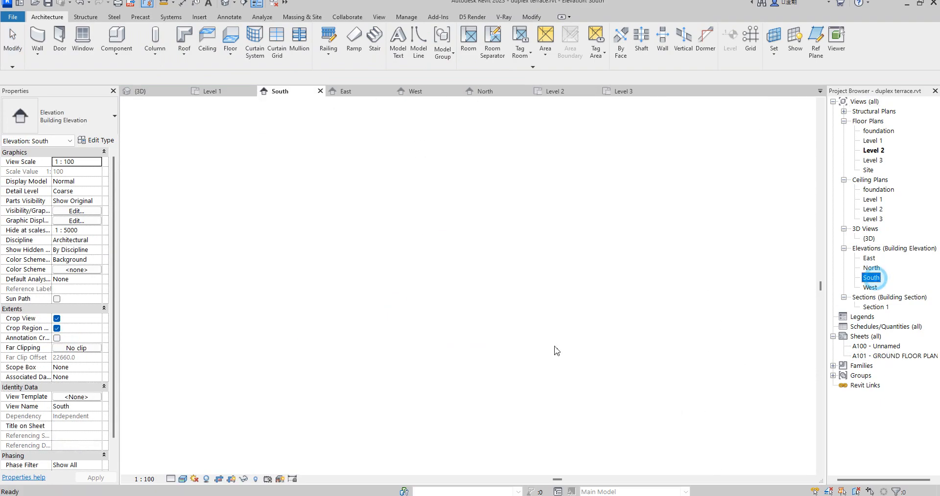
{"action": "scroll", "coordinate": [397, 348], "scroll_direction": "up", "scroll_amount": 5}
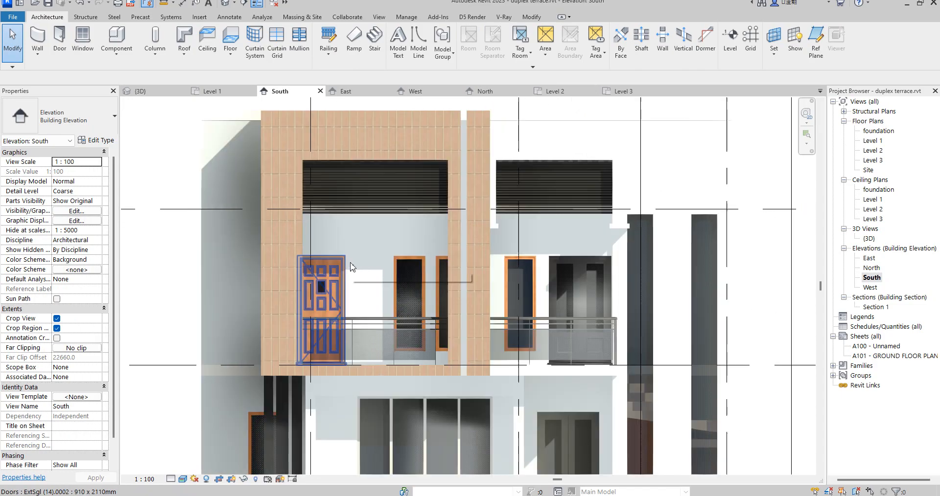
{"action": "scroll", "coordinate": [372, 264], "scroll_direction": "down", "scroll_amount": 3}
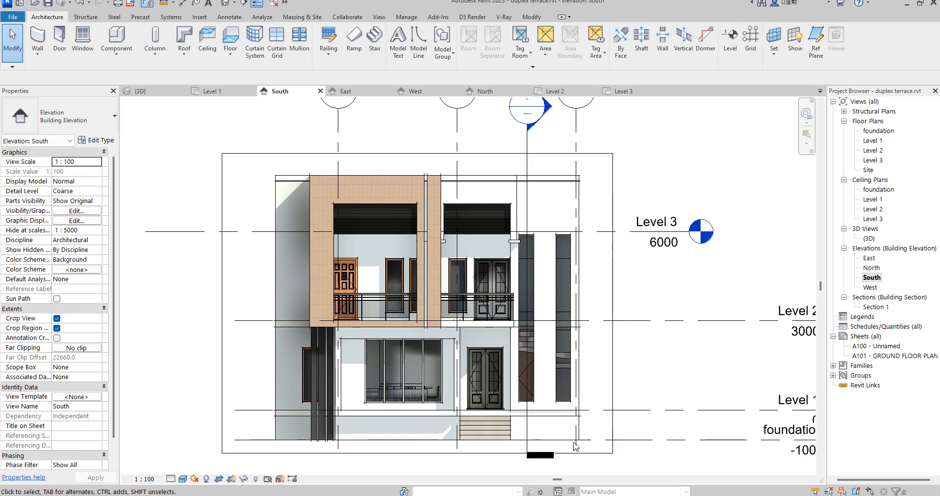
Step: Switch to Firefox and look through the Multinext Design channel's latest videos on YouTube
{"action": "left_click", "coordinate": [606, 495]}
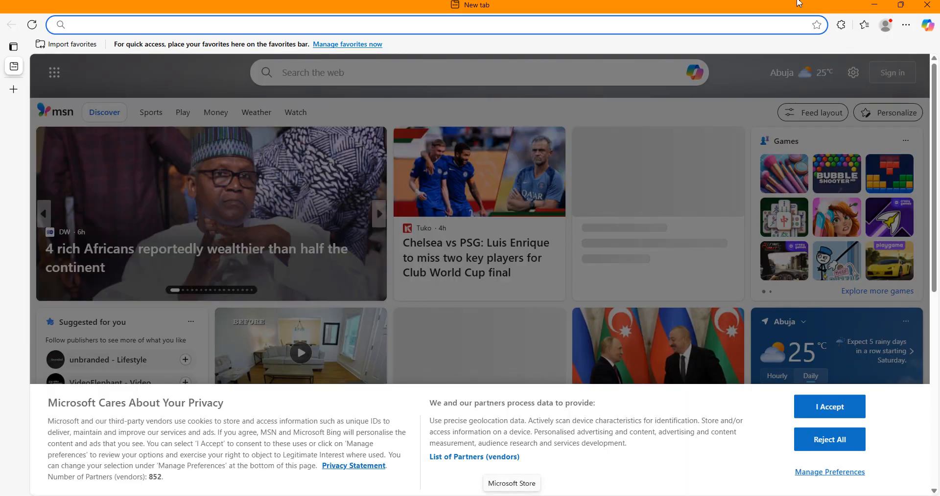
{"action": "left_click", "coordinate": [921, 8]}
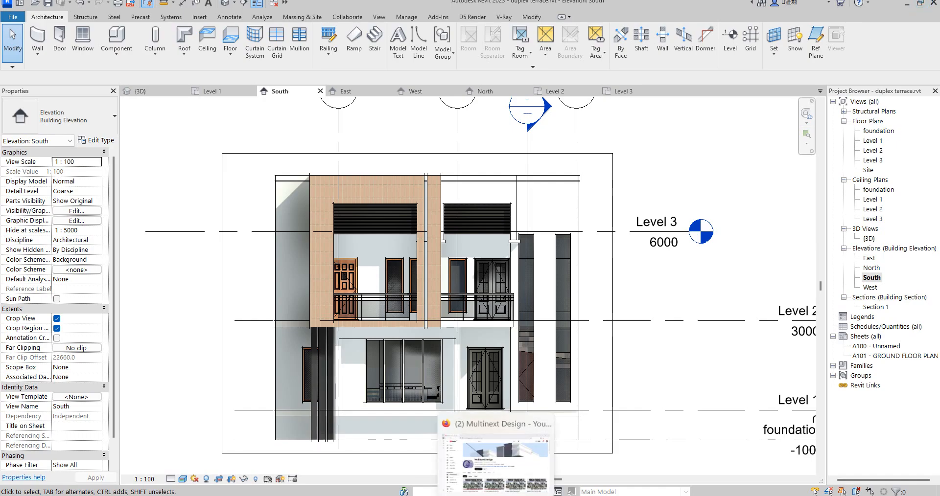
{"action": "left_click", "coordinate": [494, 494]}
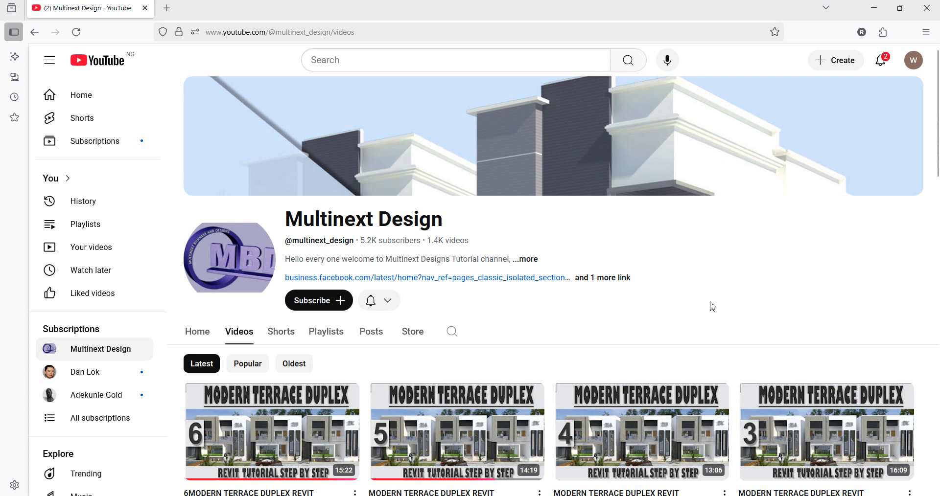
{"action": "scroll", "coordinate": [756, 257], "scroll_direction": "down", "scroll_amount": 3}
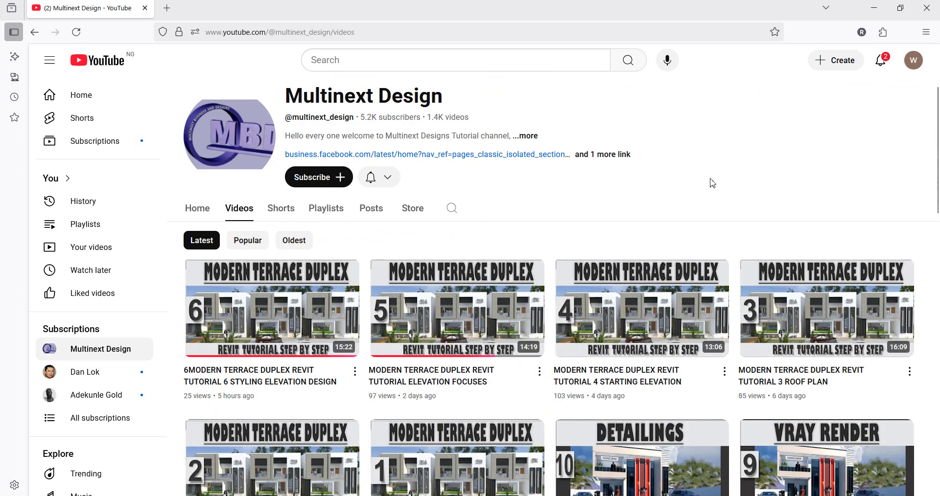
{"action": "scroll", "coordinate": [711, 184], "scroll_direction": "up", "scroll_amount": 3}
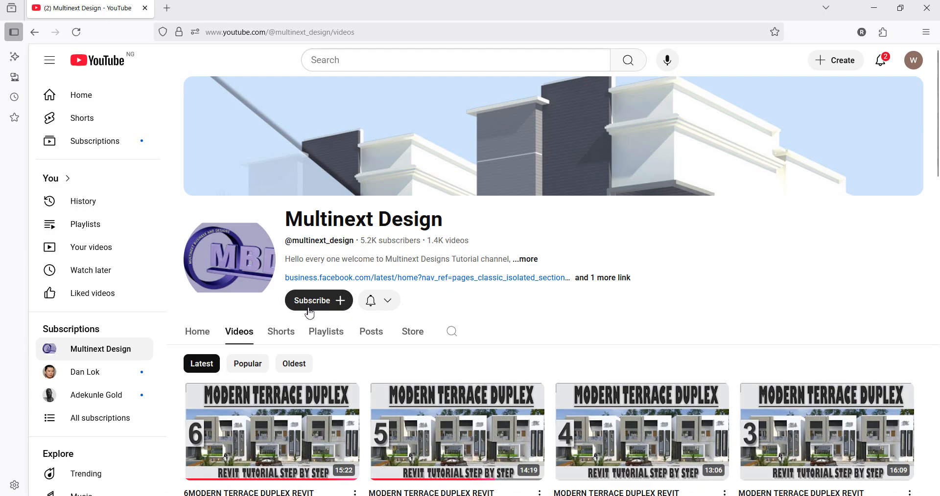
{"action": "scroll", "coordinate": [323, 314], "scroll_direction": "down", "scroll_amount": 4}
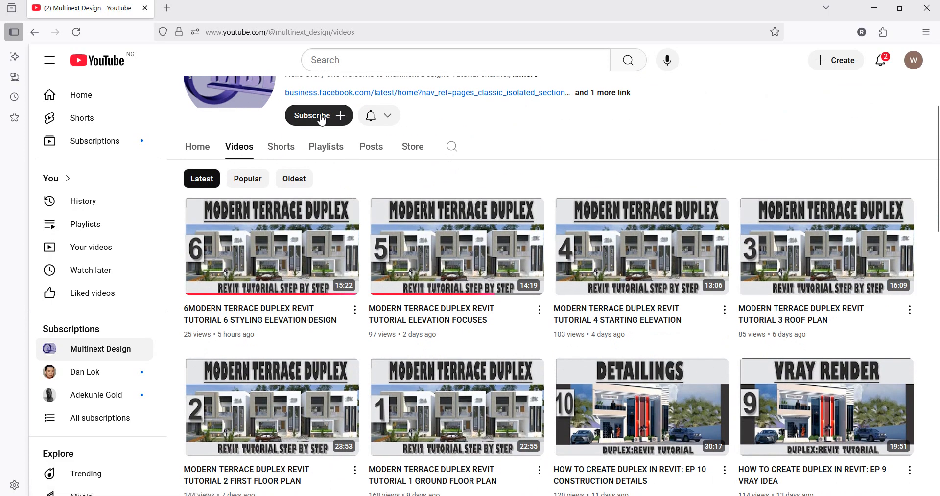
{"action": "scroll", "coordinate": [718, 127], "scroll_direction": "up", "scroll_amount": 4}
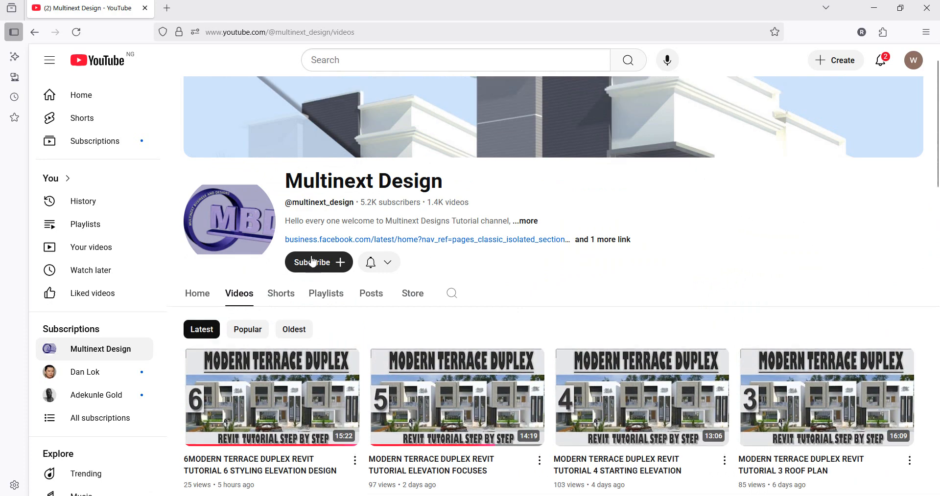
{"action": "scroll", "coordinate": [391, 270], "scroll_direction": "down", "scroll_amount": 4}
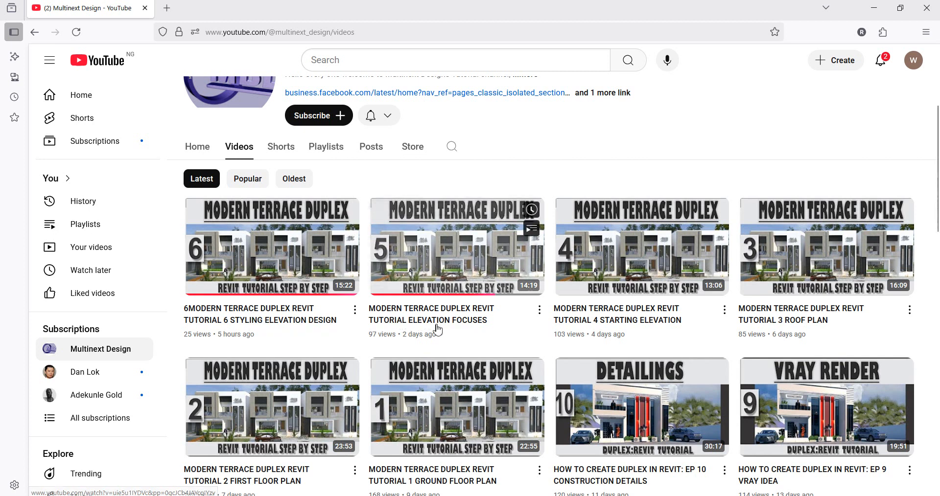
Step: Open the video MODERN TERRACE DUPLEX REVIT TUTORIAL ELEVATION FOCUSES, skip the advertisement and view the area below the player
{"action": "left_click", "coordinate": [433, 325]}
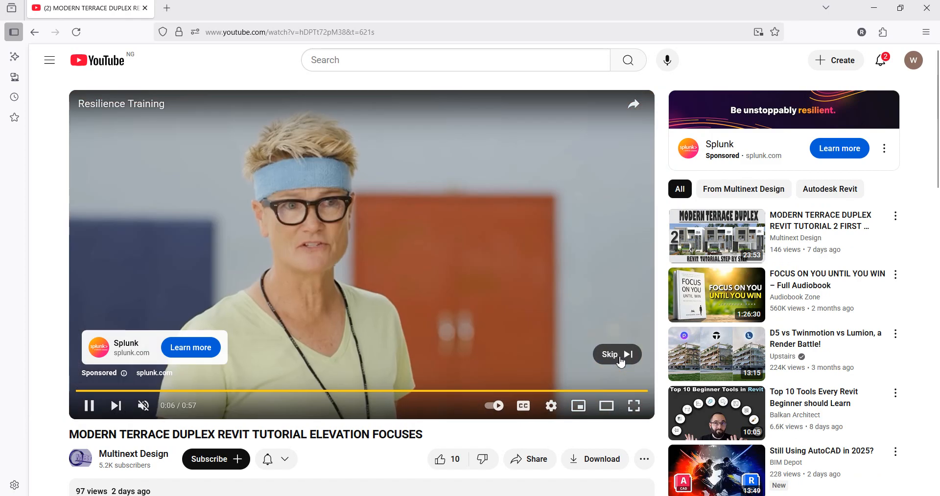
{"action": "left_click", "coordinate": [617, 356]}
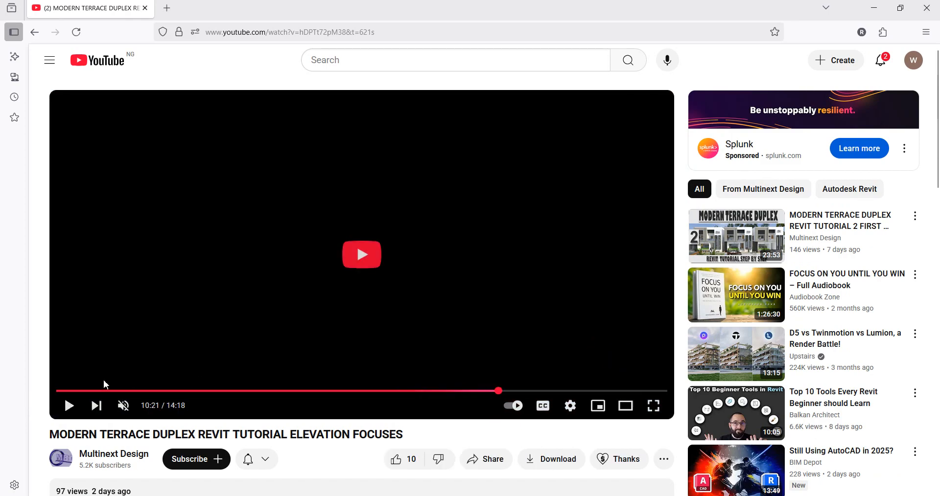
{"action": "left_click", "coordinate": [69, 406]}
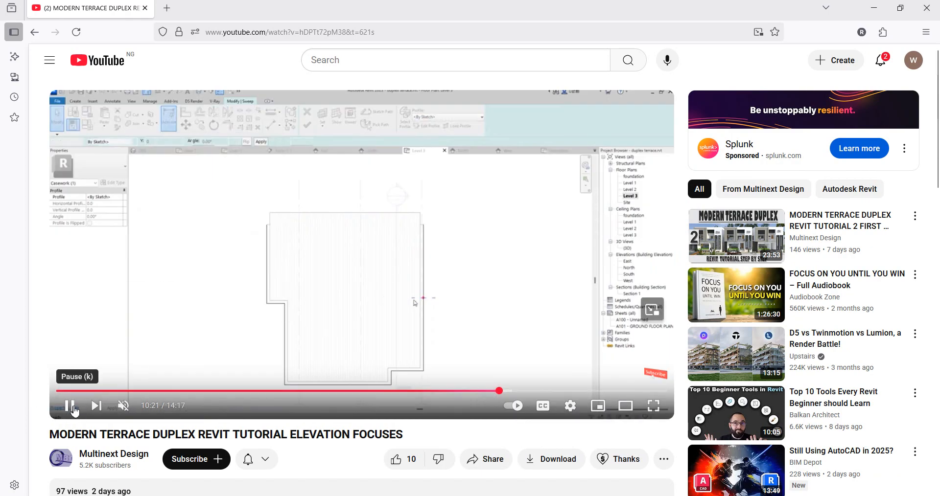
{"action": "scroll", "coordinate": [218, 349], "scroll_direction": "down", "scroll_amount": 4}
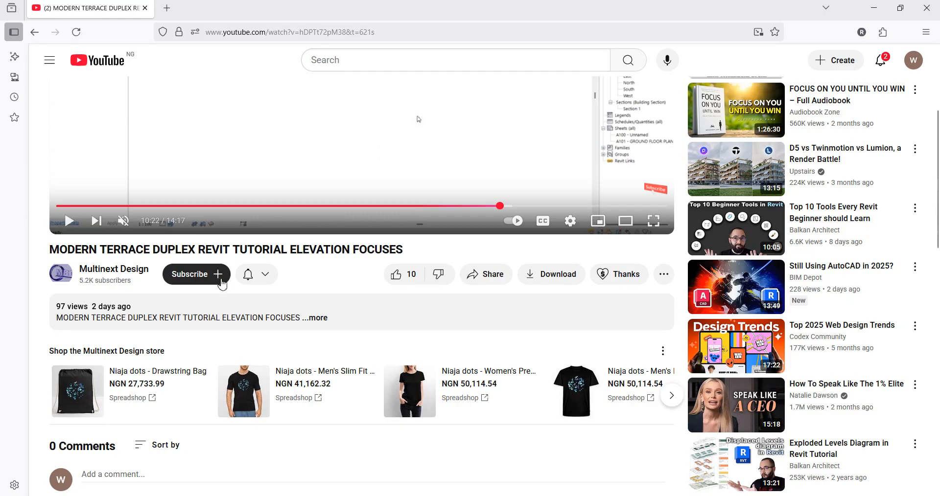
Step: Open the Multinext Design membership offers, review the Access to Design level, and close the offers
{"action": "left_click", "coordinate": [196, 276]}
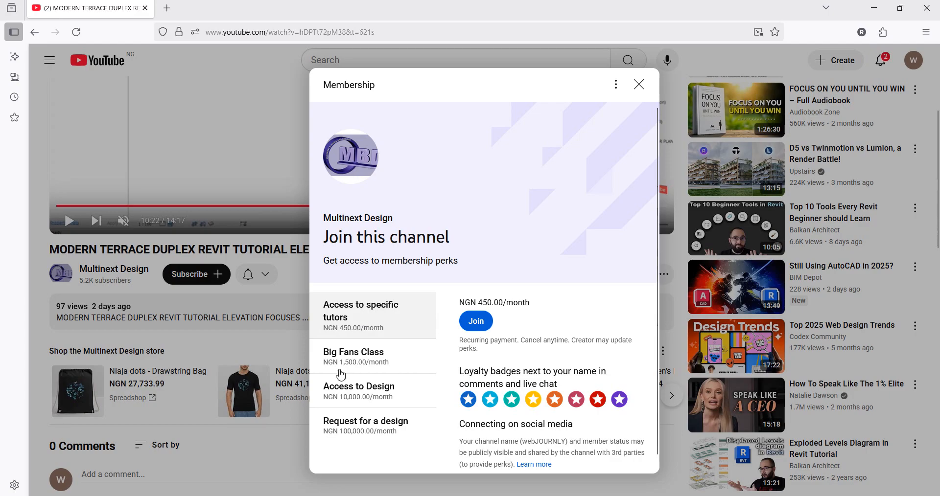
{"action": "scroll", "coordinate": [390, 353], "scroll_direction": "down", "scroll_amount": 1}
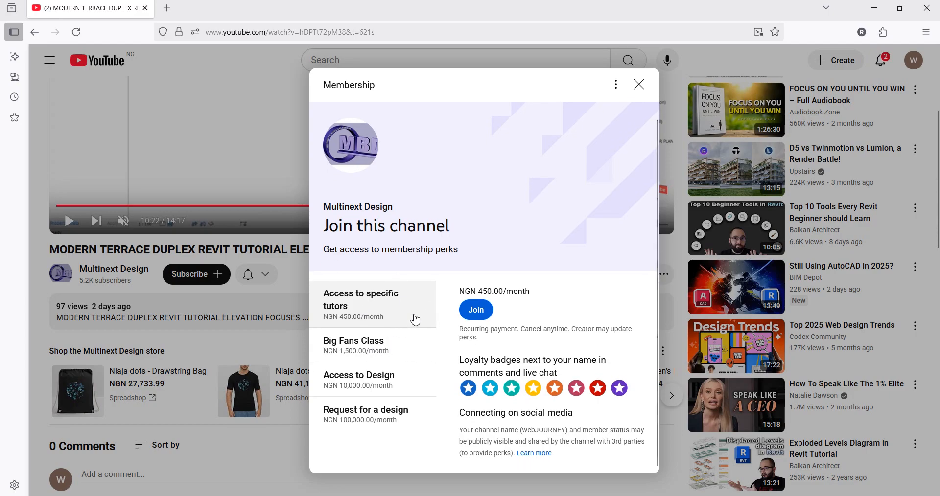
{"action": "left_click", "coordinate": [369, 383]}
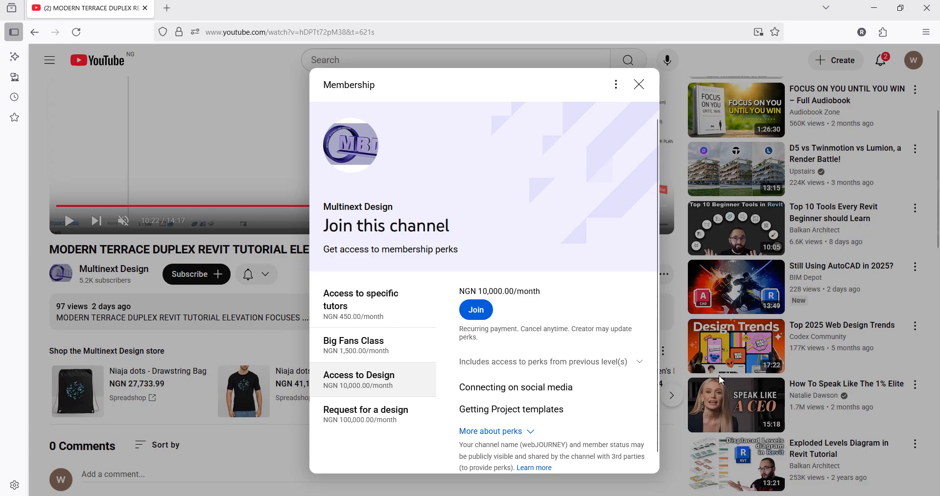
{"action": "left_click", "coordinate": [560, 93]}
{"action": "key", "text": "ctrl+a"}
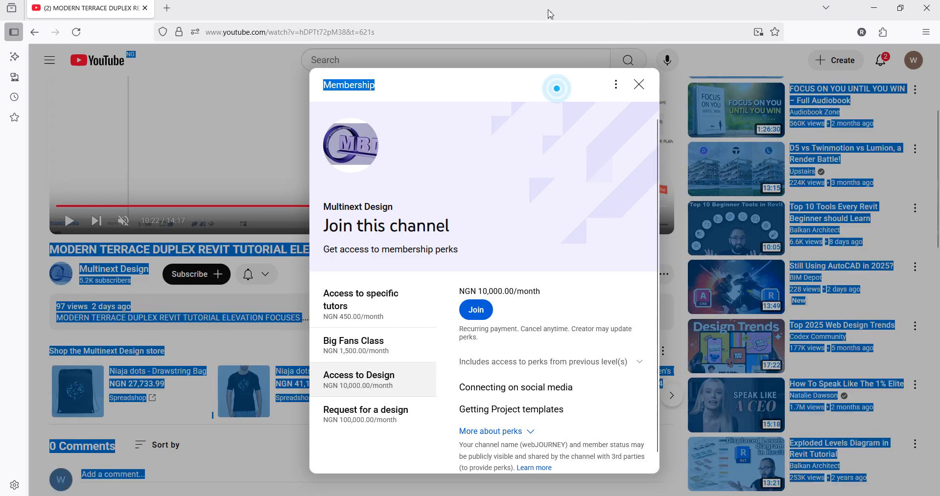
{"action": "left_click", "coordinate": [388, 387]}
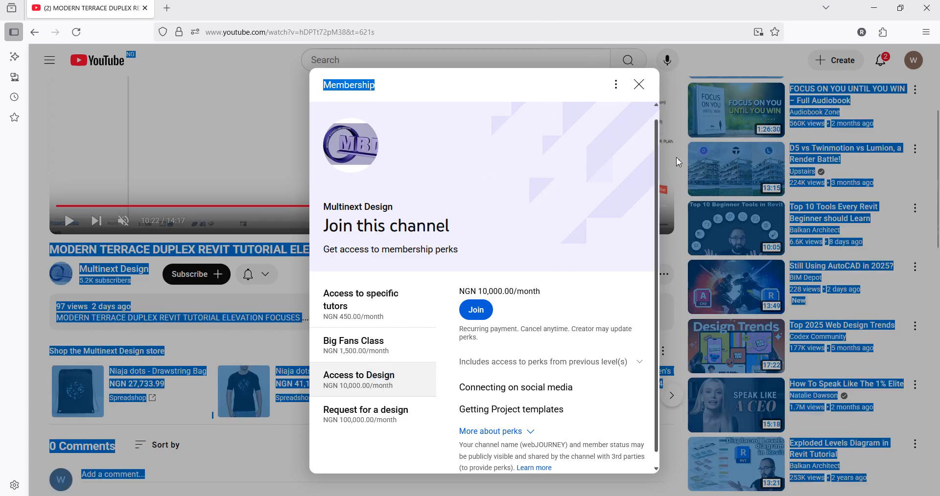
{"action": "left_click", "coordinate": [706, 54]}
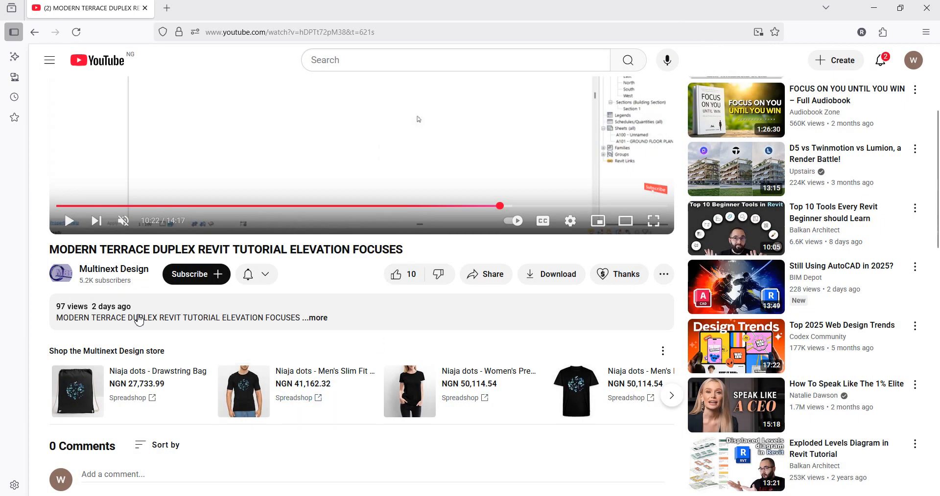
Step: Open the channel's membership offers again, start joining at the Access to Design level, then close Firefox and return to Revit
{"action": "left_click", "coordinate": [197, 277]}
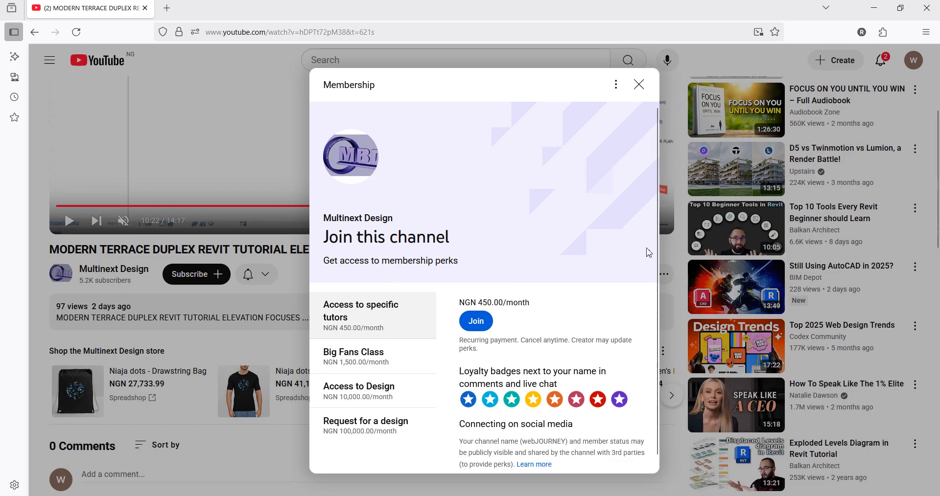
{"action": "left_click", "coordinate": [360, 401]}
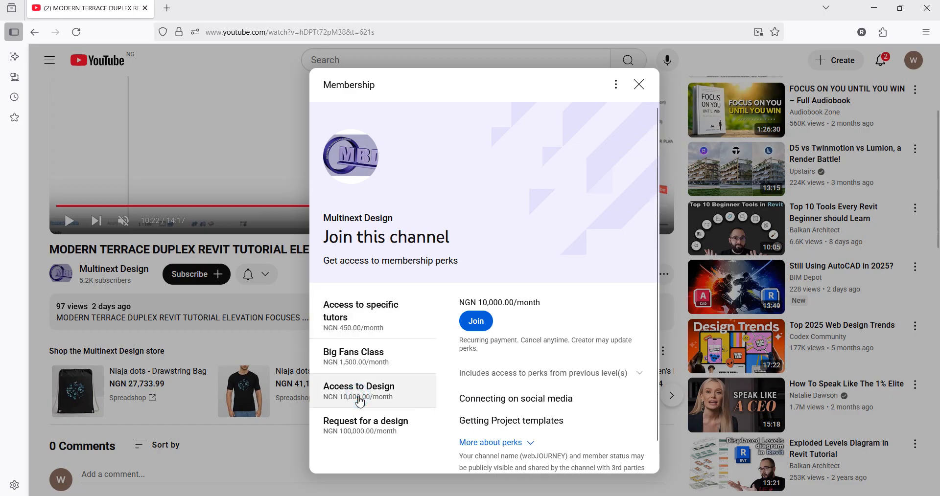
{"action": "left_click", "coordinate": [476, 322]}
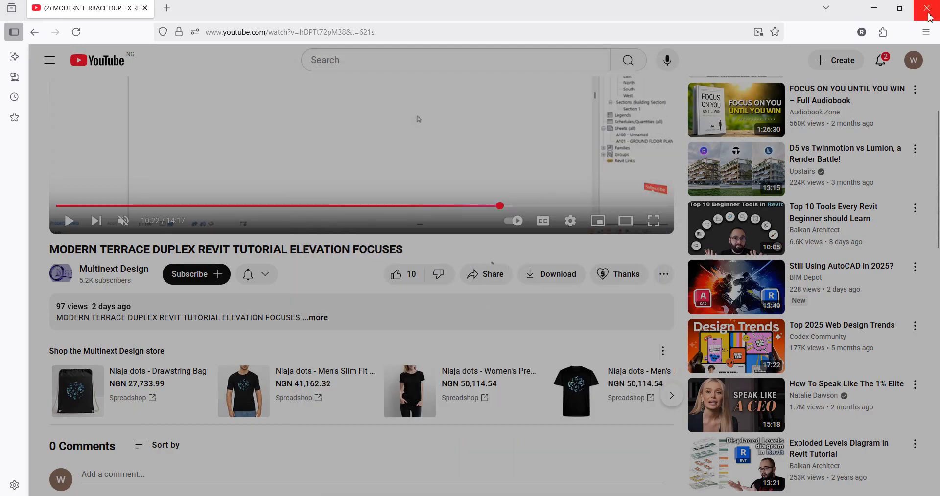
{"action": "left_click", "coordinate": [482, 275]}
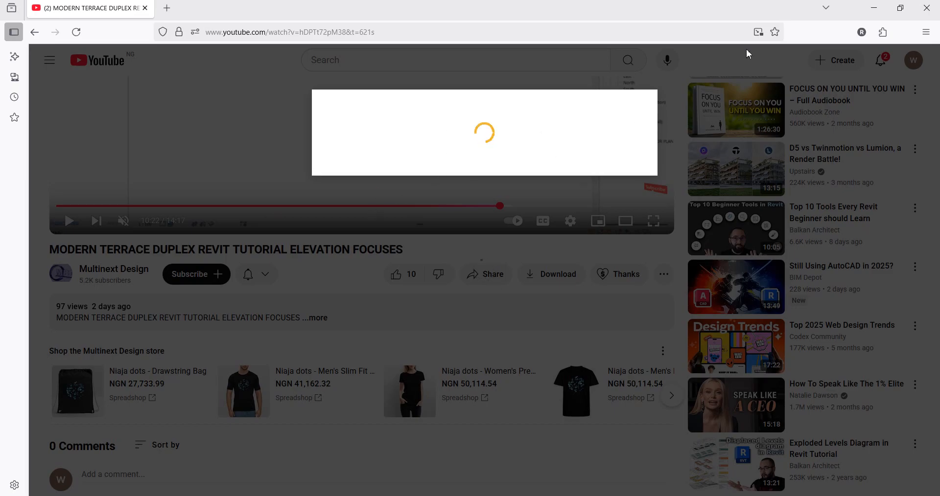
{"action": "left_click", "coordinate": [928, 6]}
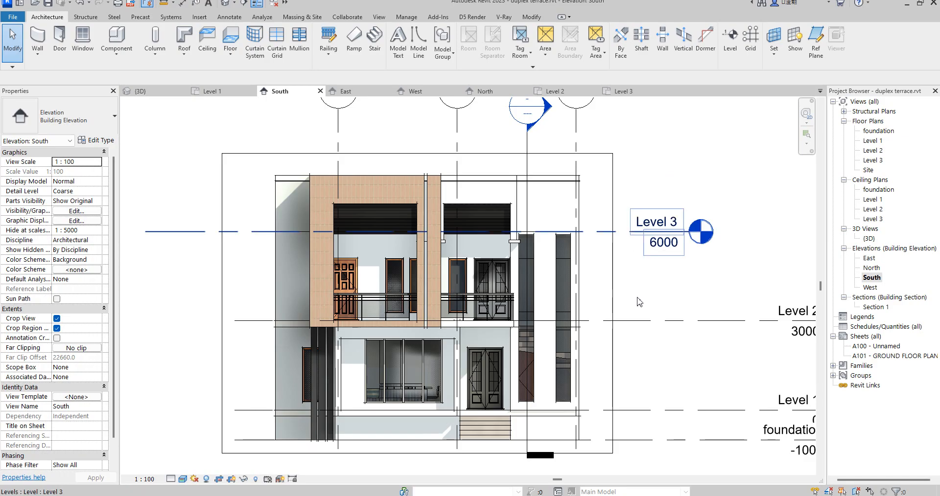
Step: Shorten the Level 3 line's free end in the South elevation, bringing it closer to the building
{"action": "scroll", "coordinate": [647, 264], "scroll_direction": "down", "scroll_amount": 2}
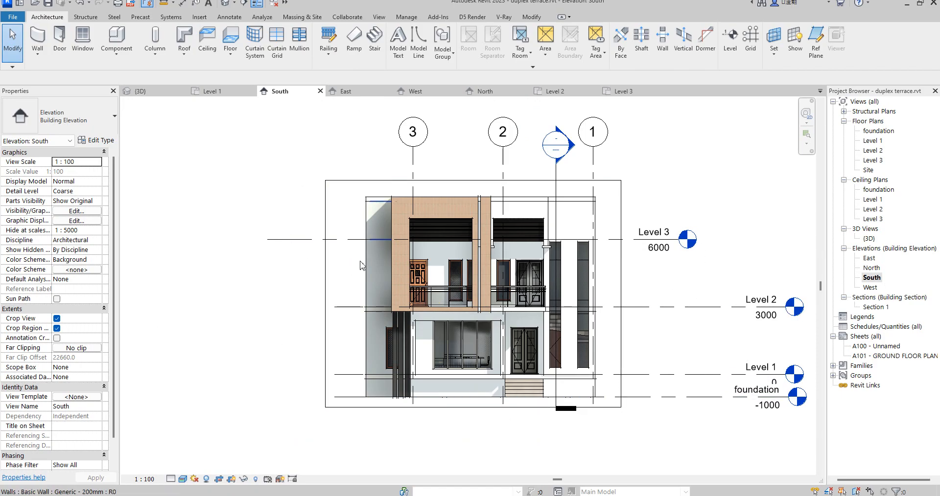
{"action": "scroll", "coordinate": [309, 269], "scroll_direction": "up", "scroll_amount": 2}
{"action": "left_click", "coordinate": [280, 229]}
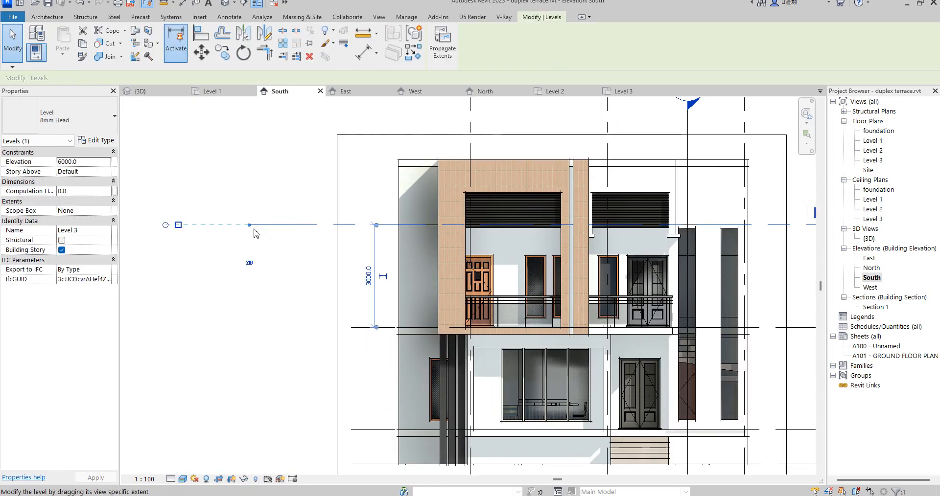
{"action": "left_click_drag", "start_coordinate": [249, 225], "coordinate": [351, 225]}
{"action": "left_click", "coordinate": [247, 269]}
{"action": "scroll", "coordinate": [248, 269], "scroll_direction": "down", "scroll_amount": 3}
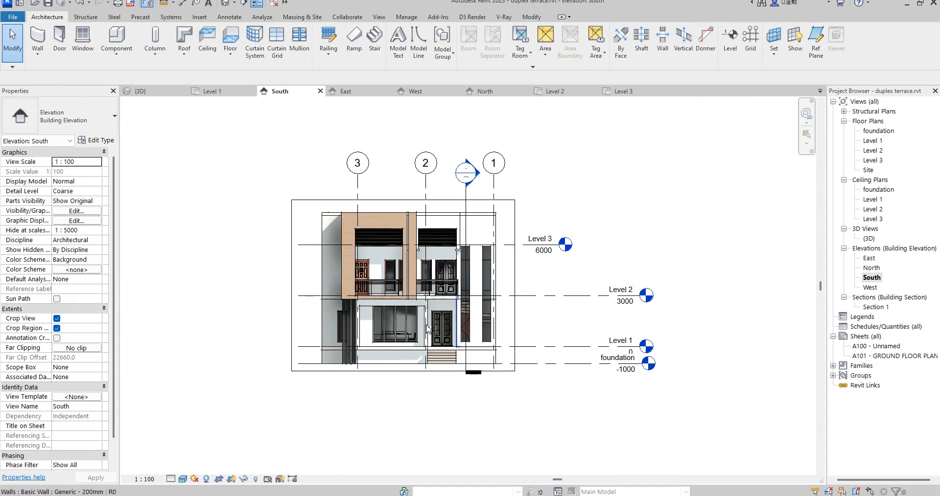
Step: Examine the duplex terrace in the foundation floor plan and the default 3D view
{"action": "double_click", "coordinate": [878, 131]}
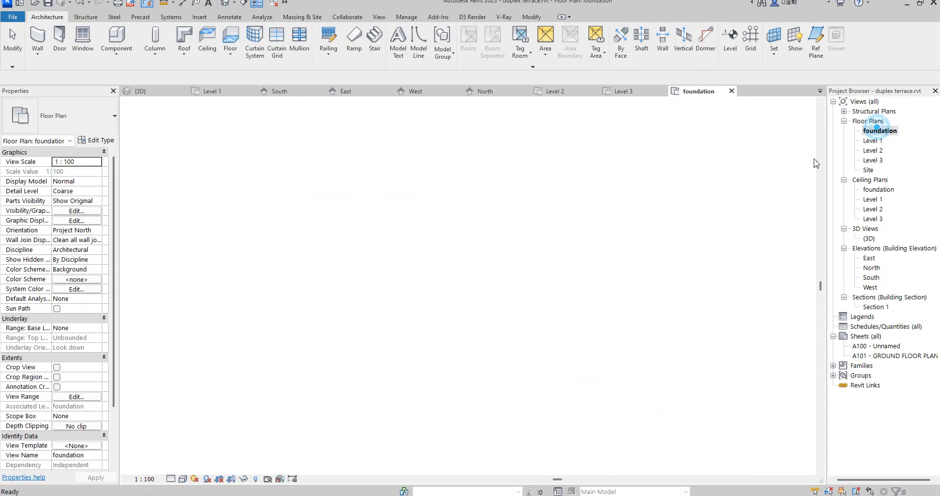
{"action": "scroll", "coordinate": [375, 284], "scroll_direction": "down", "scroll_amount": 3}
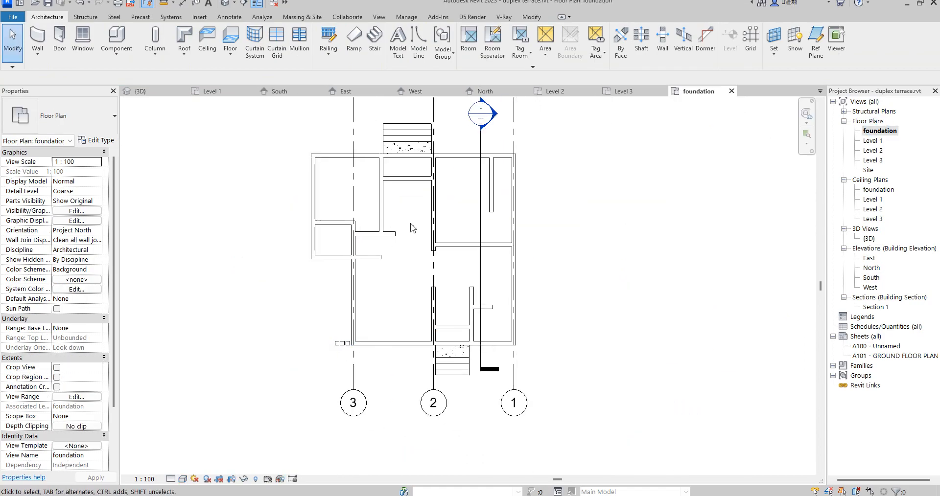
{"action": "scroll", "coordinate": [491, 345], "scroll_direction": "up", "scroll_amount": 2}
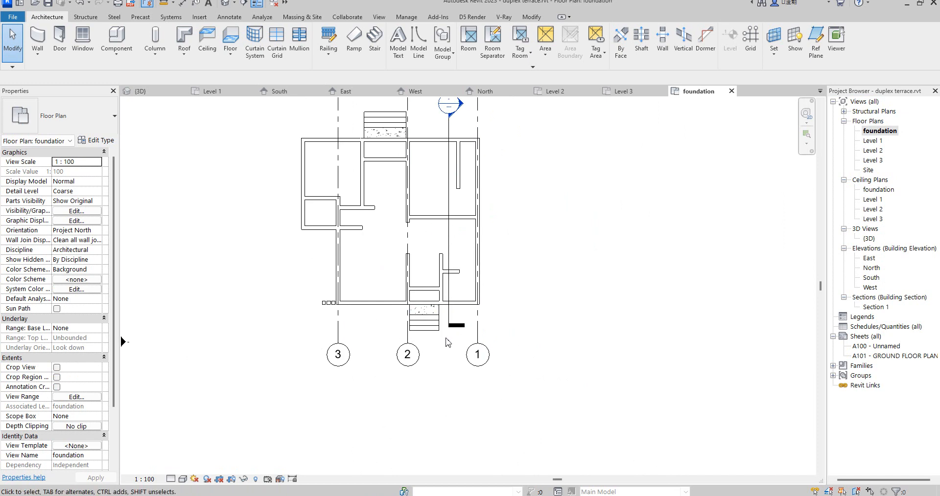
{"action": "double_click", "coordinate": [868, 239]}
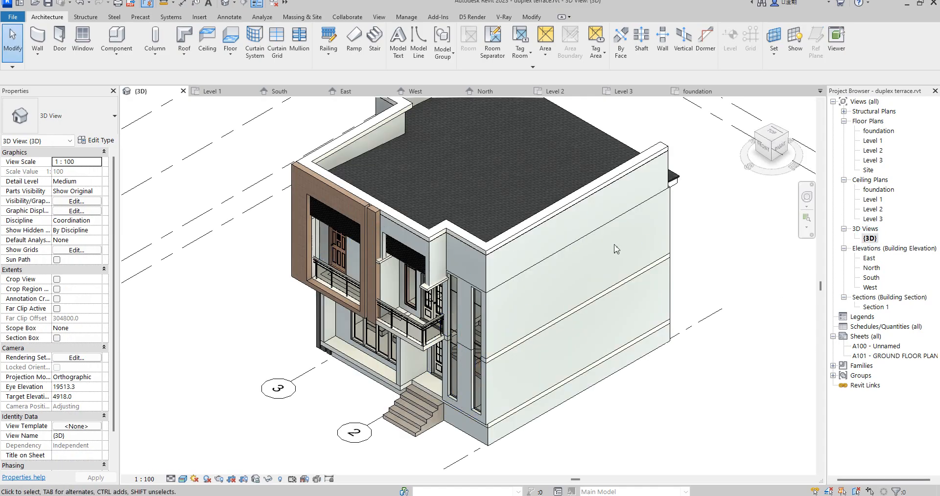
{"action": "scroll", "coordinate": [401, 332], "scroll_direction": "down", "scroll_amount": 2}
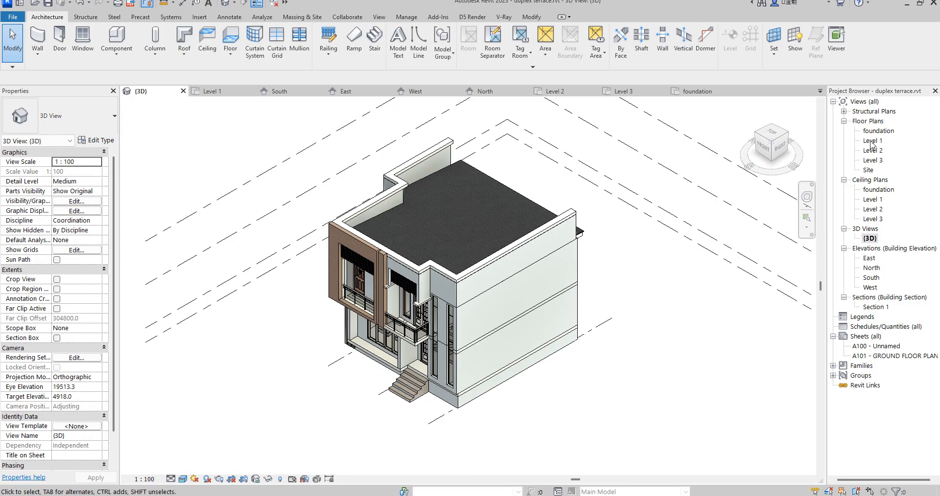
{"action": "scroll", "coordinate": [430, 240], "scroll_direction": "down", "scroll_amount": 3}
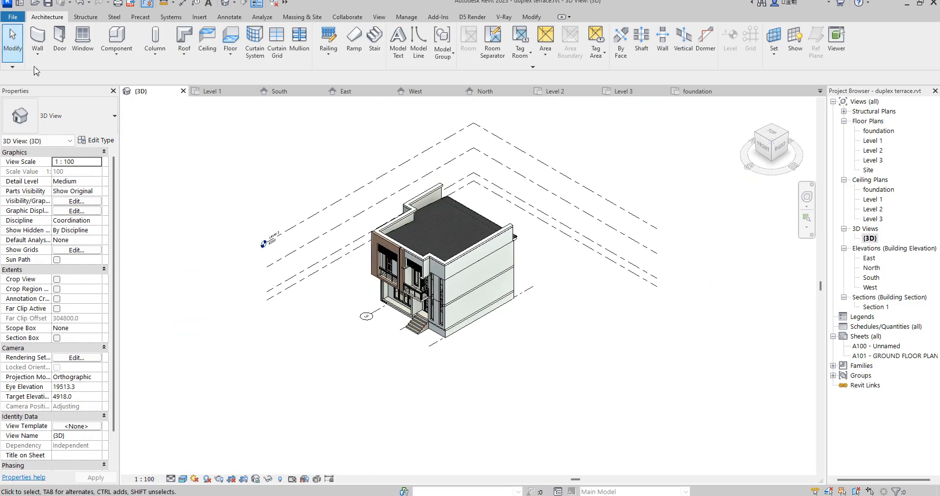
{"action": "left_click", "coordinate": [14, 17]}
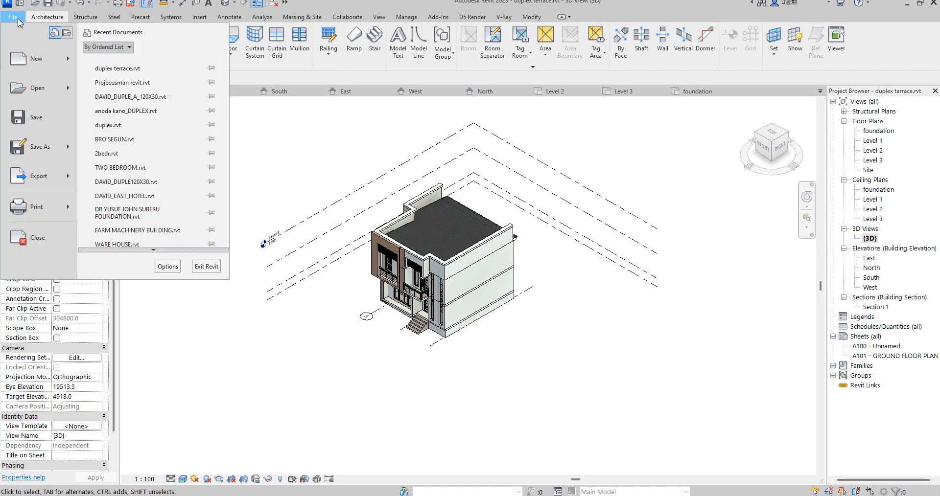
{"action": "left_click", "coordinate": [553, 335]}
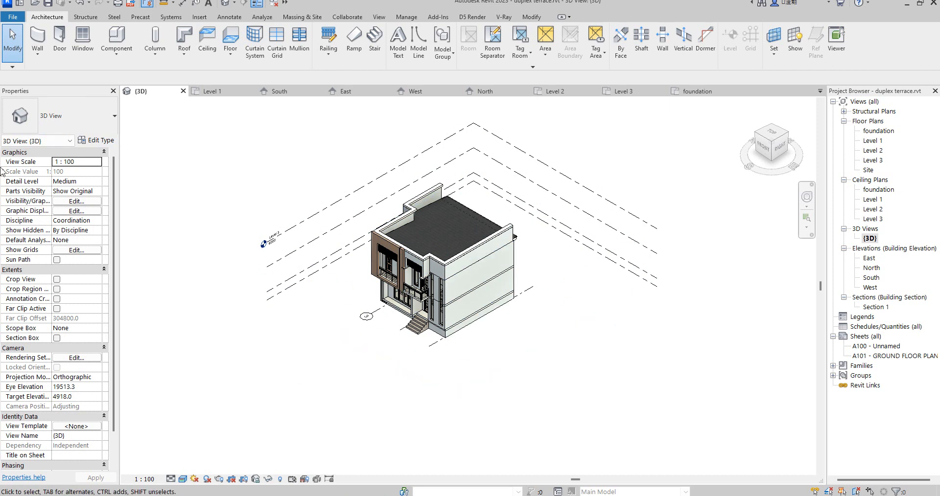
Step: Save a copy of the project as duplex terrace_2.rvt in the duplex terrace folder
{"action": "left_click", "coordinate": [13, 19]}
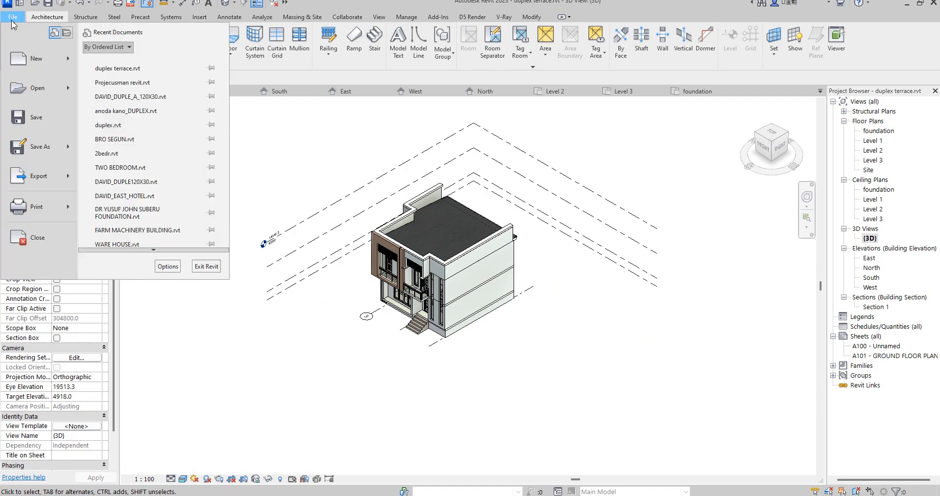
{"action": "left_click", "coordinate": [66, 149]}
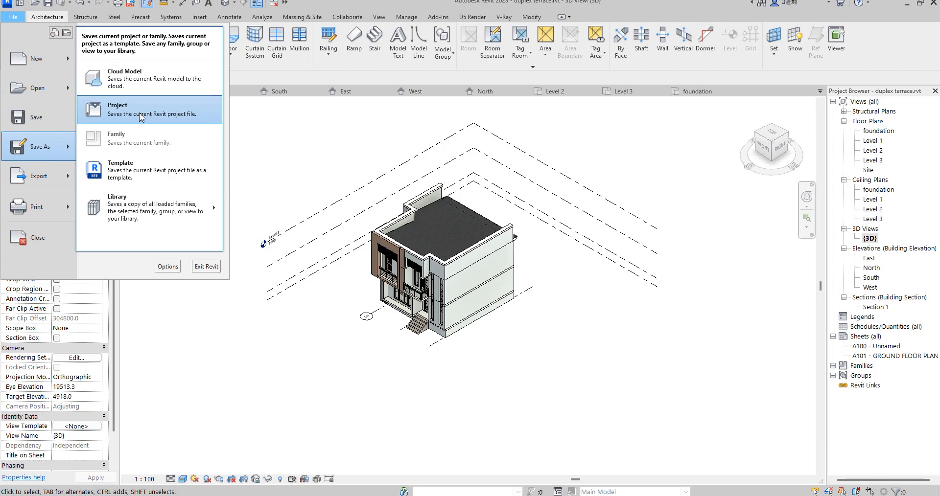
{"action": "left_click", "coordinate": [139, 115]}
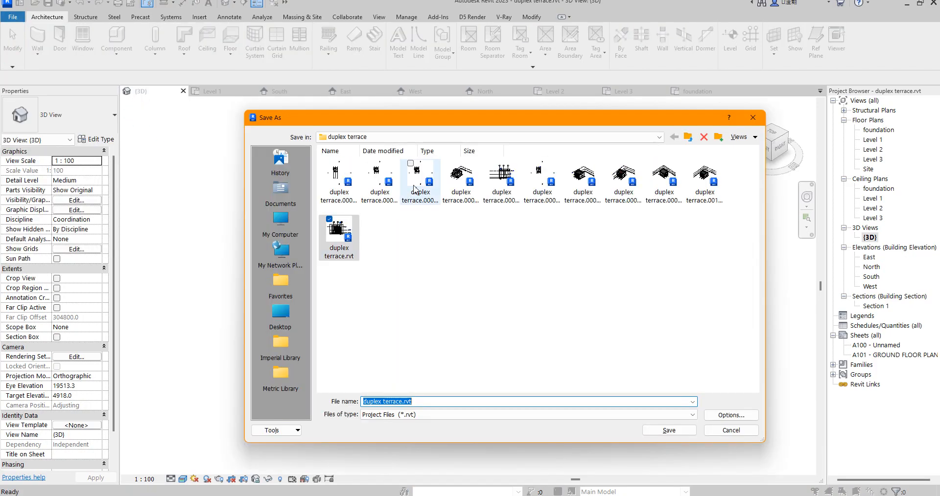
{"action": "left_click", "coordinate": [404, 403]}
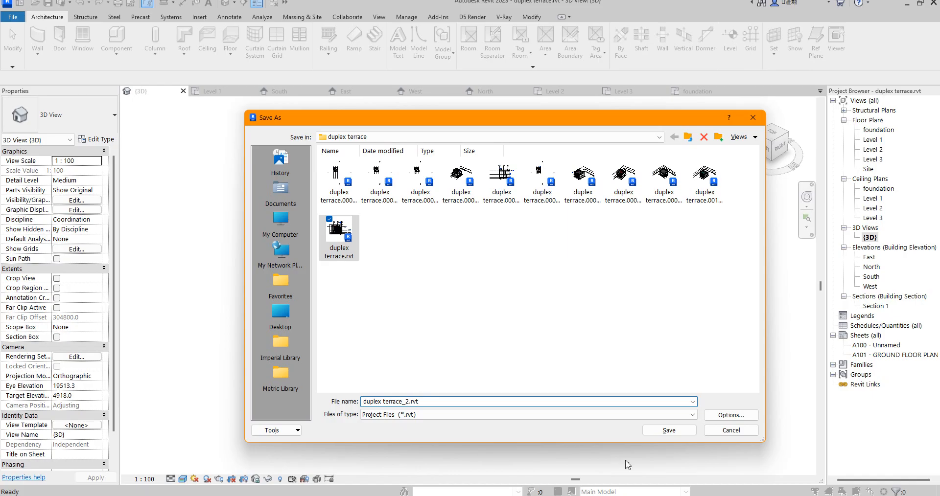
{"action": "left_click", "coordinate": [669, 431]}
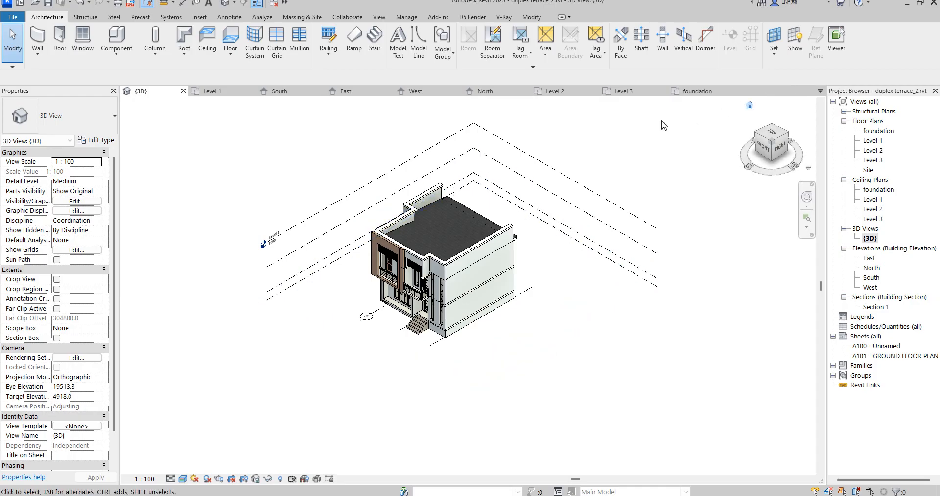
Step: Close all open views of duplex terrace_2 to close the project
{"action": "left_click", "coordinate": [251, 91]}
{"action": "left_click", "coordinate": [251, 91]}
{"action": "left_click", "coordinate": [251, 91]}
{"action": "left_click", "coordinate": [251, 91]}
{"action": "left_click", "coordinate": [251, 91]}
{"action": "left_click", "coordinate": [251, 92]}
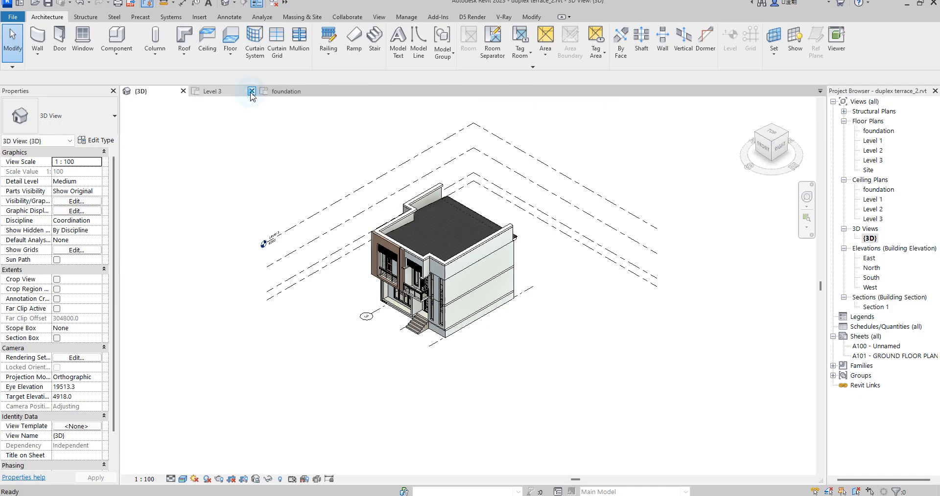
{"action": "left_click", "coordinate": [251, 91]}
{"action": "left_click", "coordinate": [251, 91]}
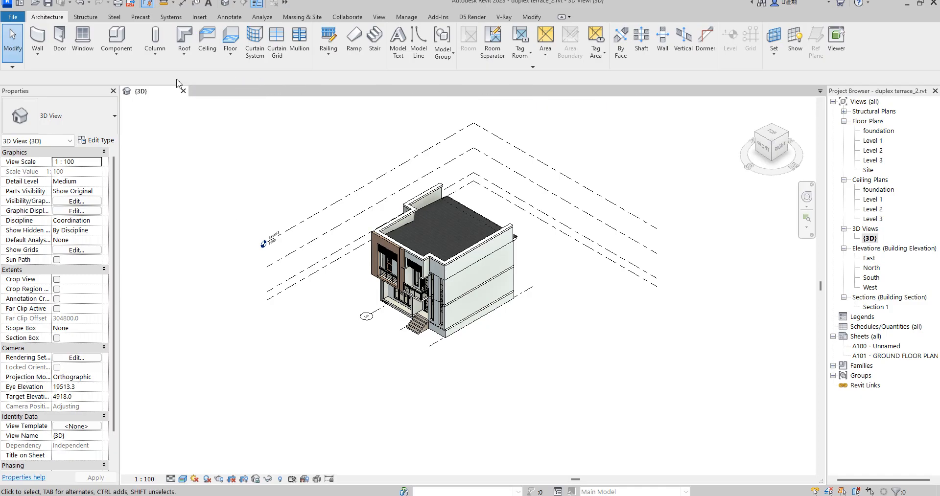
{"action": "left_click", "coordinate": [184, 91]}
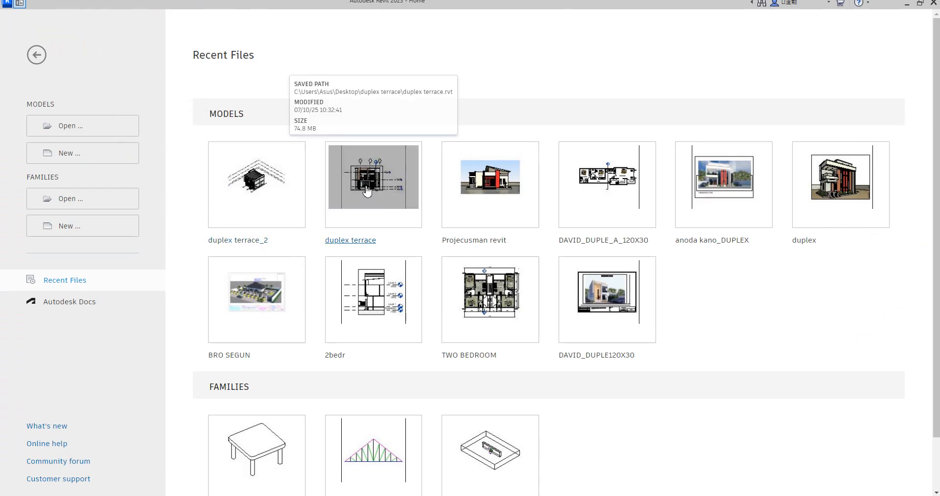
Step: Reopen the recent model duplex terrace, ignoring the unresolved reference, and open its foundation plan and 3D view
{"action": "left_click", "coordinate": [365, 186]}
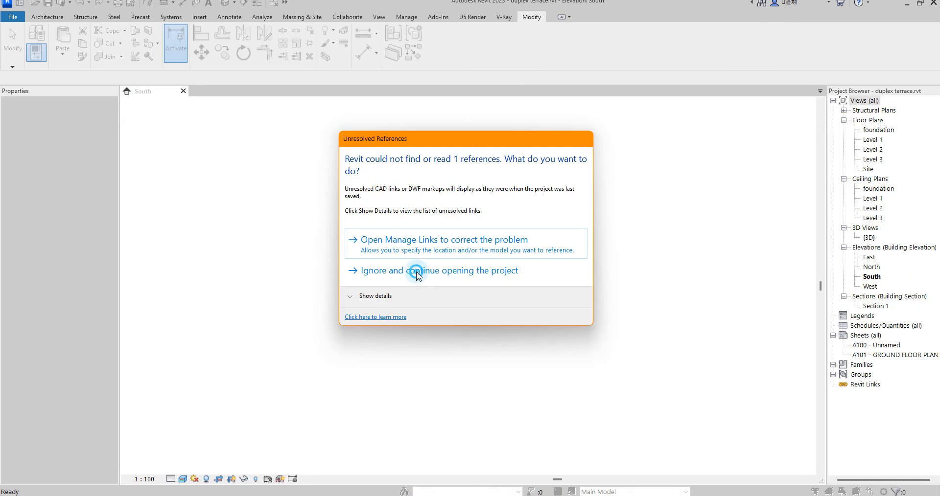
{"action": "left_click", "coordinate": [417, 273]}
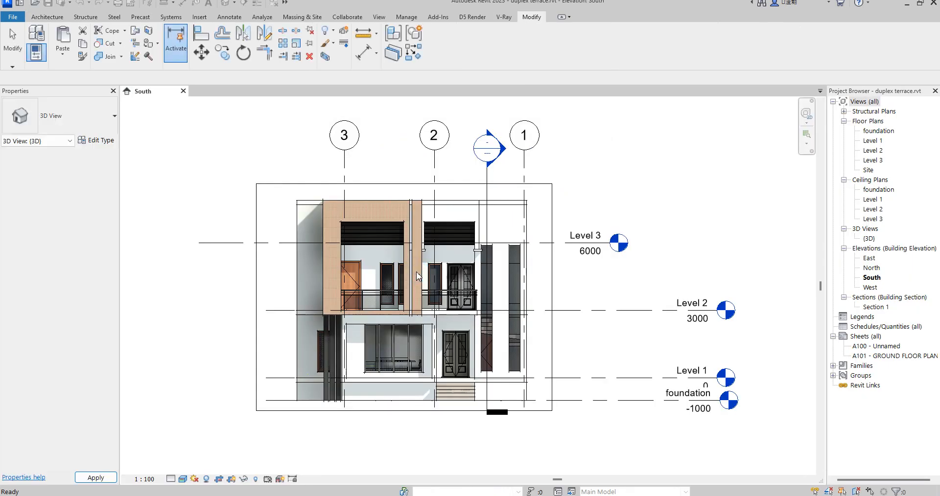
{"action": "double_click", "coordinate": [876, 131]}
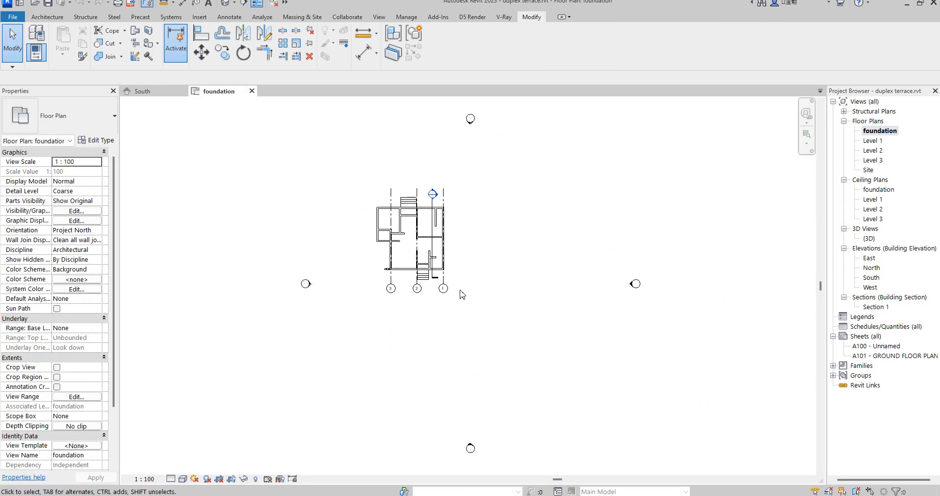
{"action": "scroll", "coordinate": [424, 304], "scroll_direction": "down", "scroll_amount": 2}
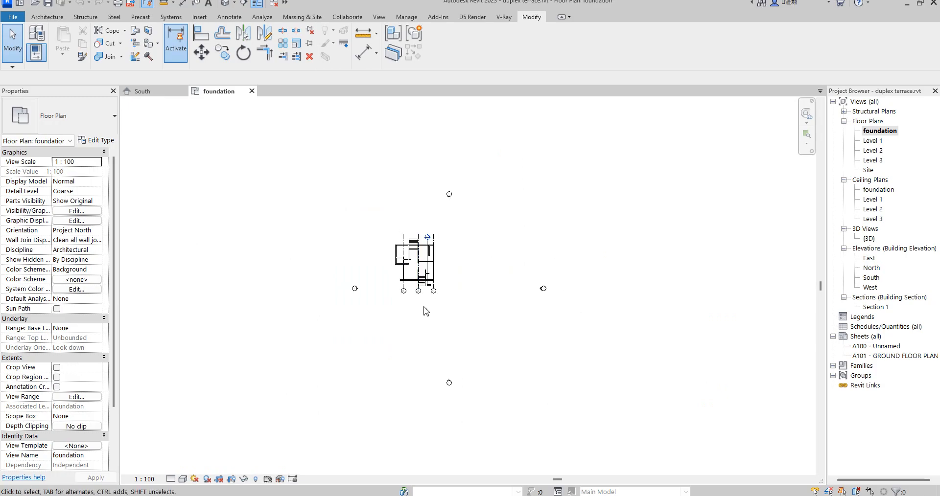
{"action": "double_click", "coordinate": [870, 240]}
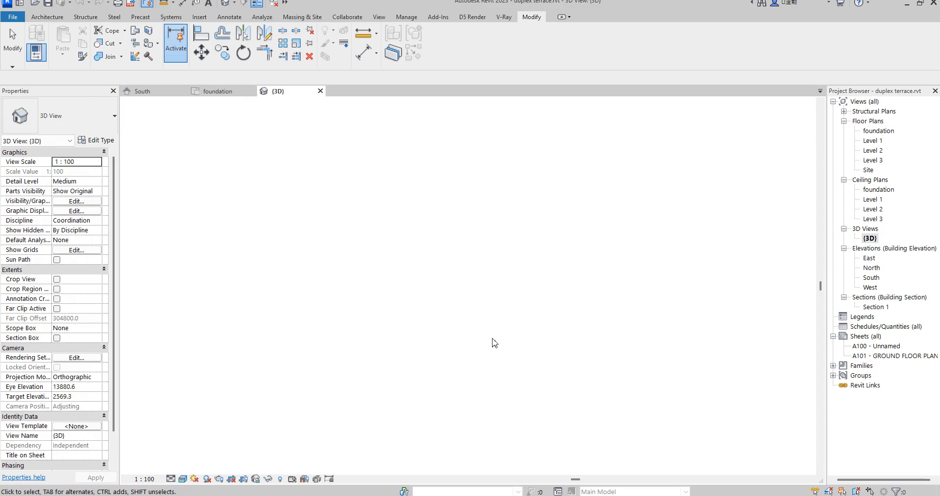
{"action": "scroll", "coordinate": [286, 211], "scroll_direction": "down", "scroll_amount": 3}
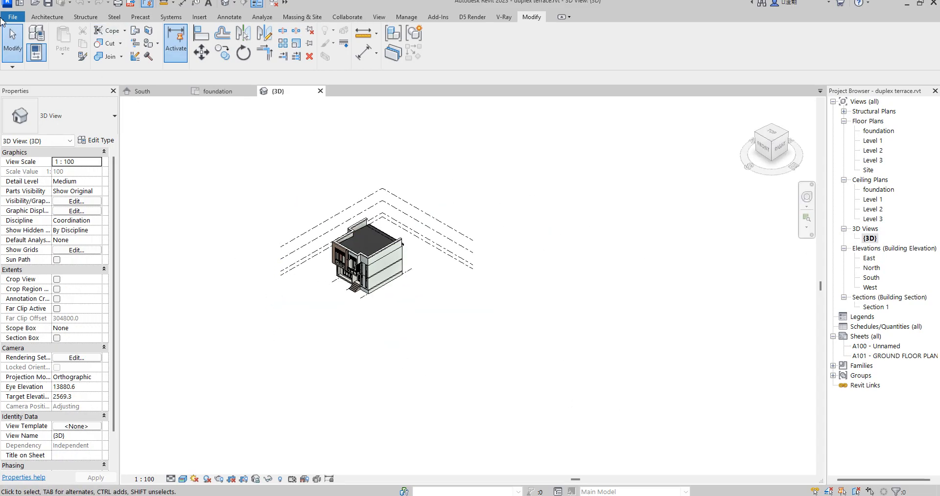
Step: Link duplex terrace_2.rvt into the model with Auto - Internal Origin to Internal Origin positioning
{"action": "left_click", "coordinate": [200, 19]}
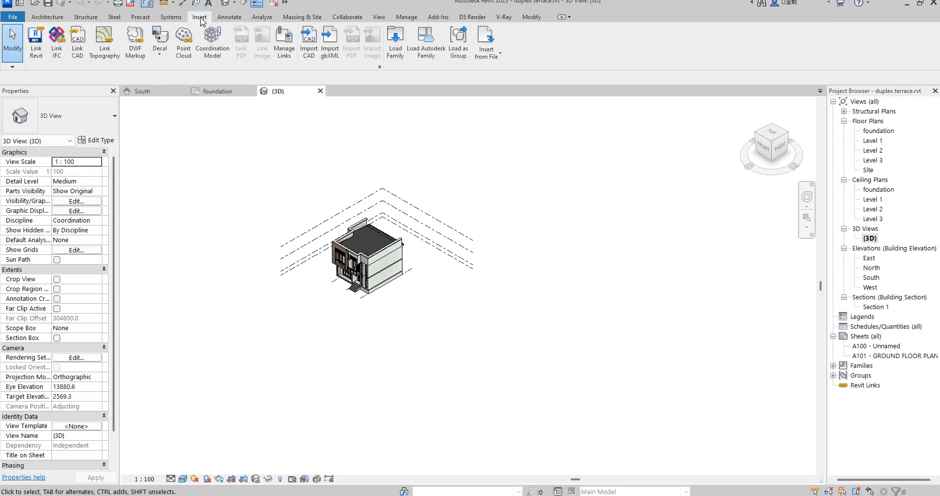
{"action": "left_click", "coordinate": [37, 51]}
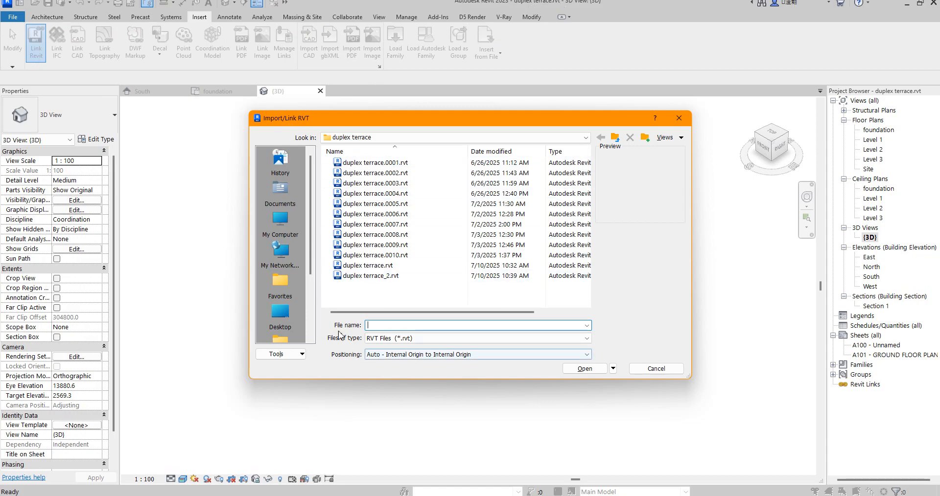
{"action": "left_click", "coordinate": [371, 276]}
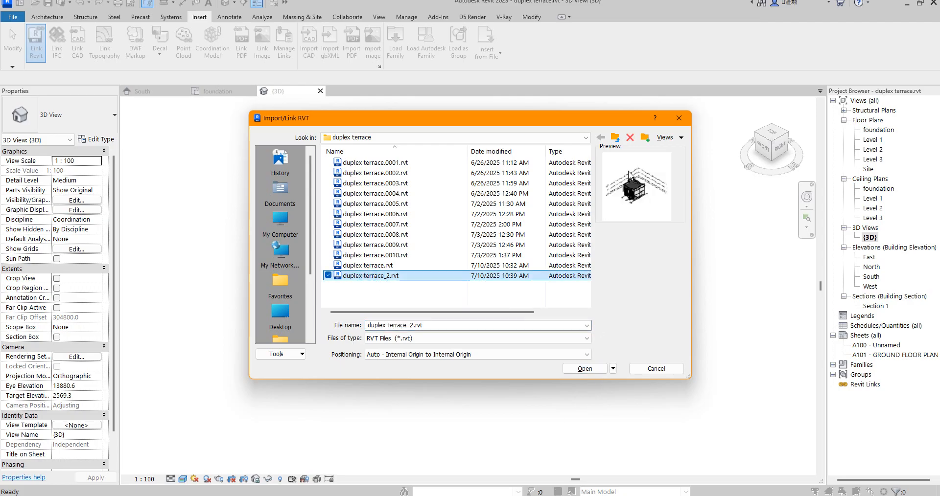
{"action": "left_click", "coordinate": [585, 370]}
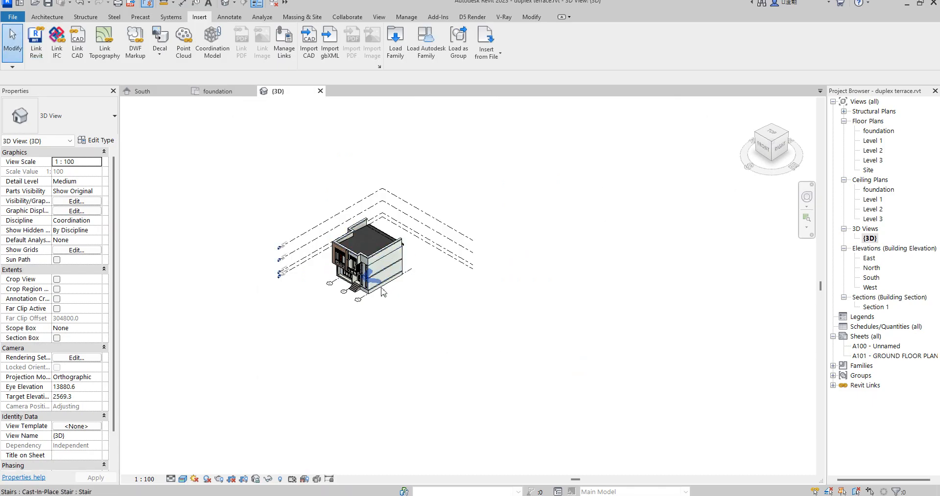
{"action": "scroll", "coordinate": [432, 335], "scroll_direction": "down", "scroll_amount": 2}
{"action": "scroll", "coordinate": [418, 291], "scroll_direction": "up", "scroll_amount": 6}
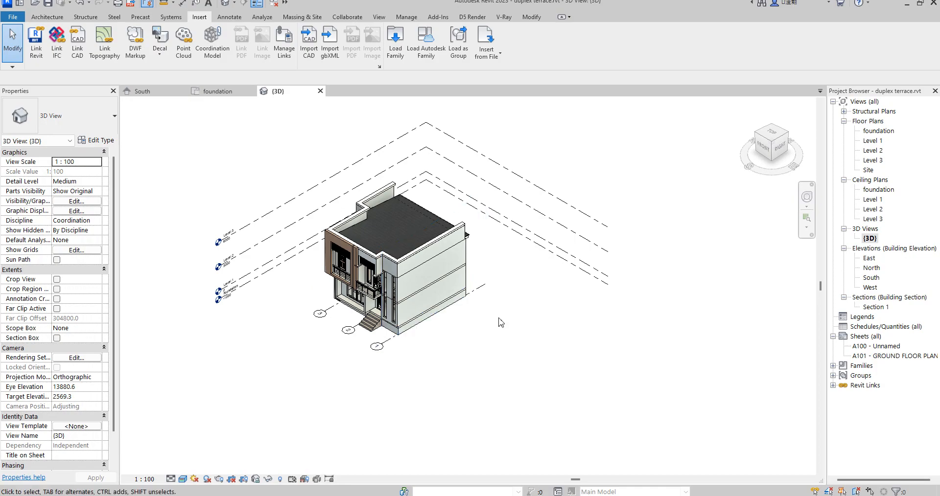
Step: Fit the model in the 3D view and compare it with the foundation floor plan to locate the linked copy
{"action": "scroll", "coordinate": [514, 308], "scroll_direction": "down", "scroll_amount": 8}
{"action": "right_click", "coordinate": [552, 270]}
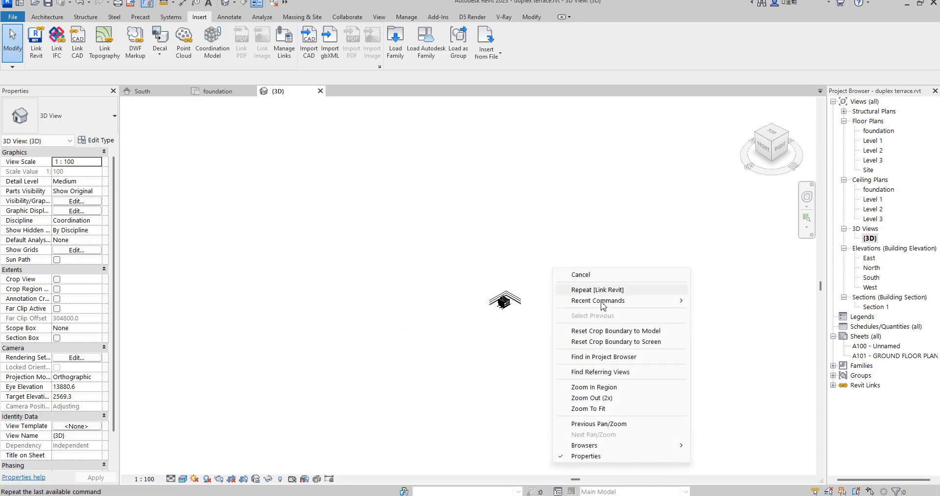
{"action": "left_click", "coordinate": [603, 409]}
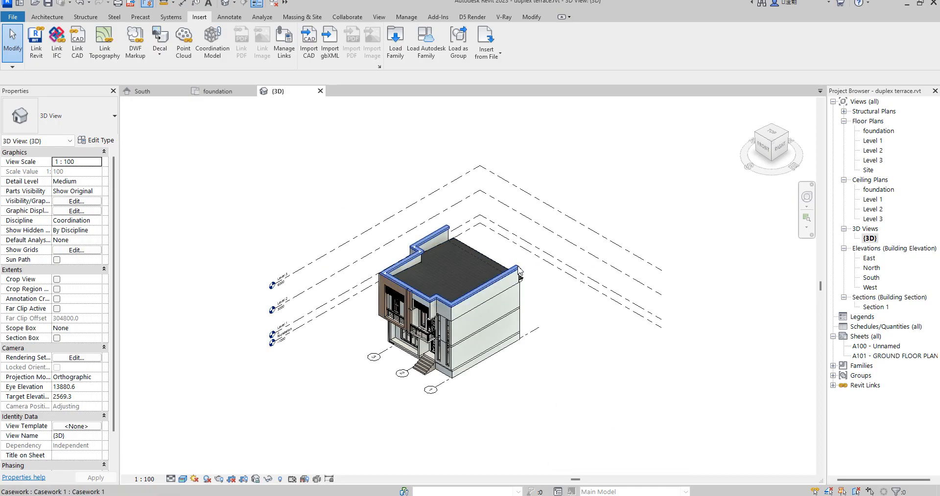
{"action": "double_click", "coordinate": [877, 131]}
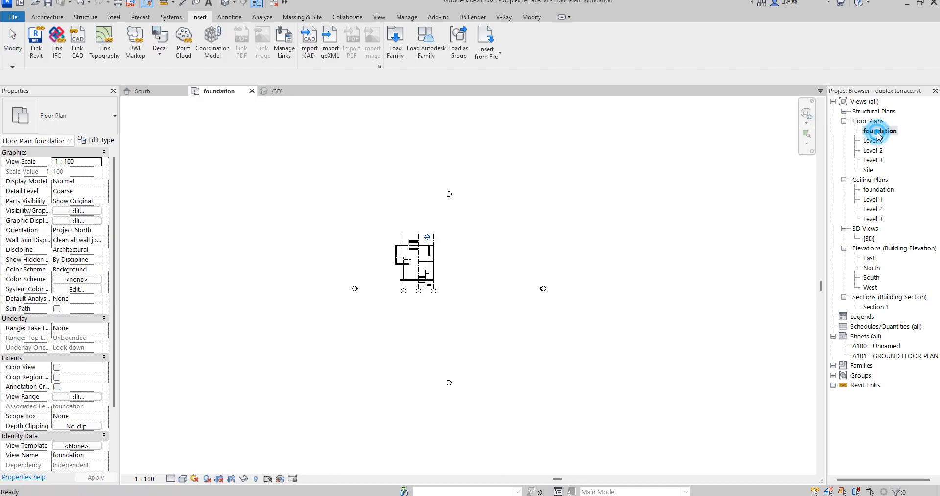
{"action": "scroll", "coordinate": [430, 247], "scroll_direction": "up", "scroll_amount": 4}
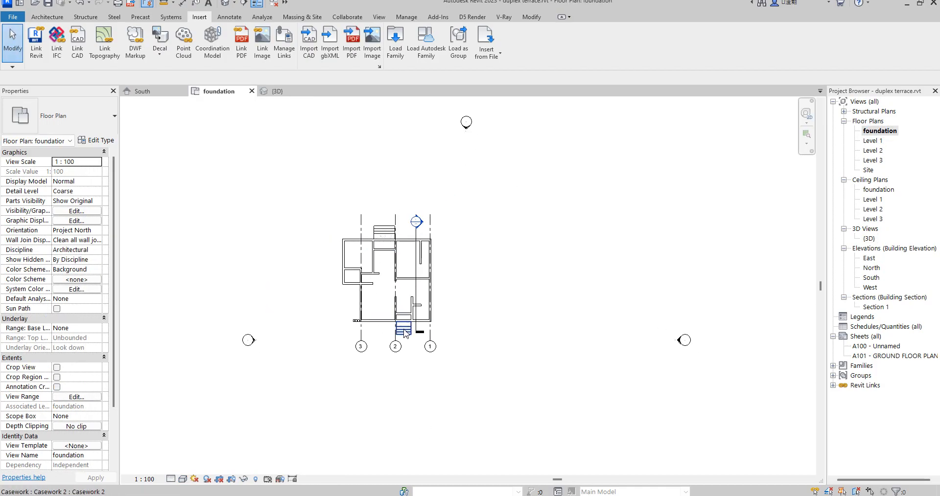
{"action": "double_click", "coordinate": [870, 239]}
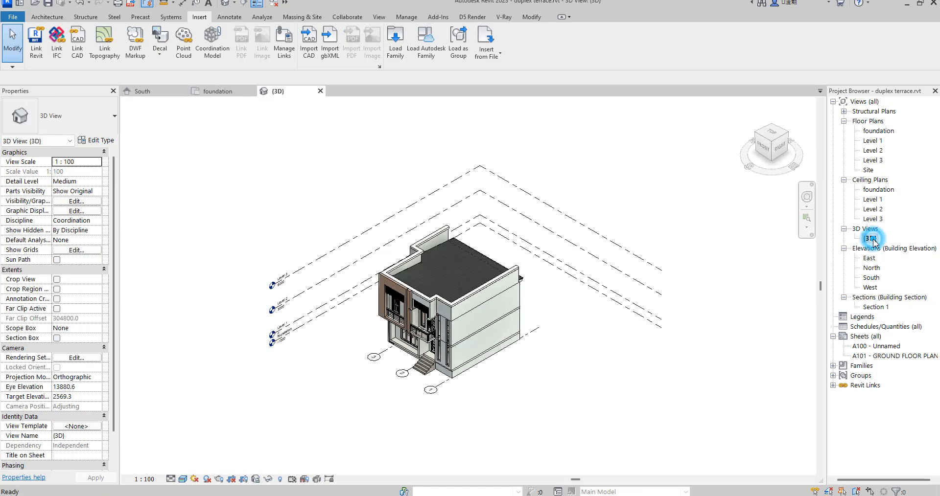
Step: Hide the Level 3 Generic - 200mm parapet wall segment above the tall front windows in the 3D view
{"action": "left_click", "coordinate": [447, 314]}
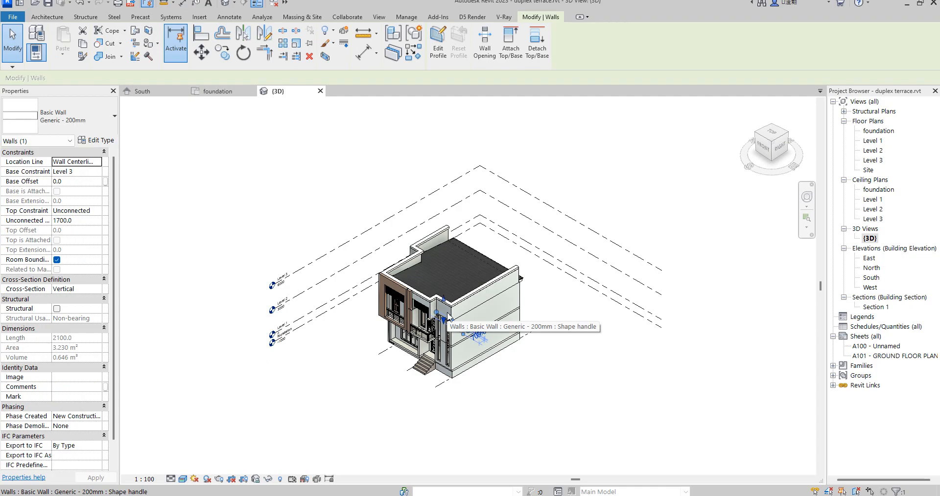
{"action": "right_click", "coordinate": [448, 315]}
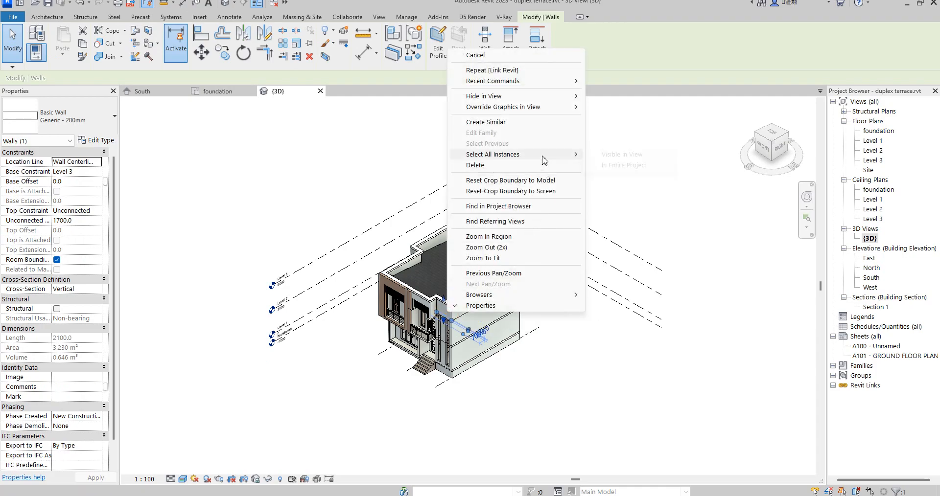
{"action": "mouse_move", "coordinate": [544, 160]}
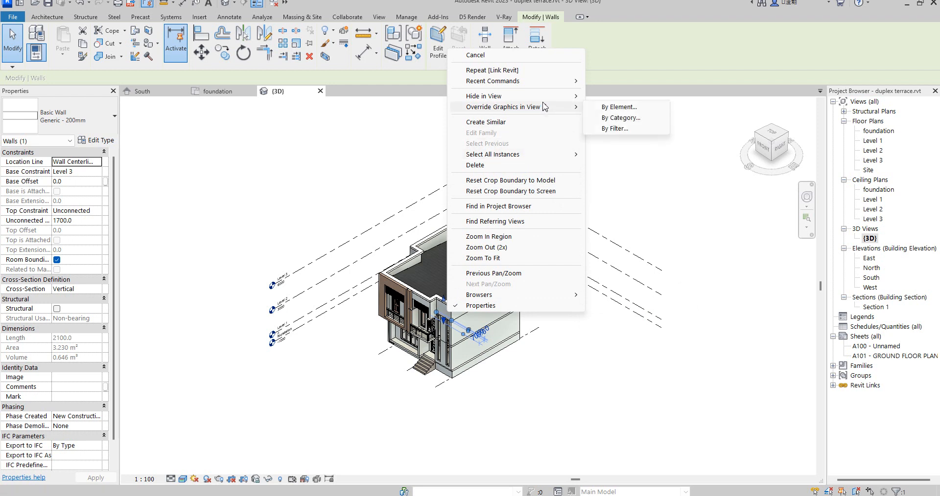
{"action": "mouse_move", "coordinate": [568, 96]}
{"action": "left_click", "coordinate": [611, 96]}
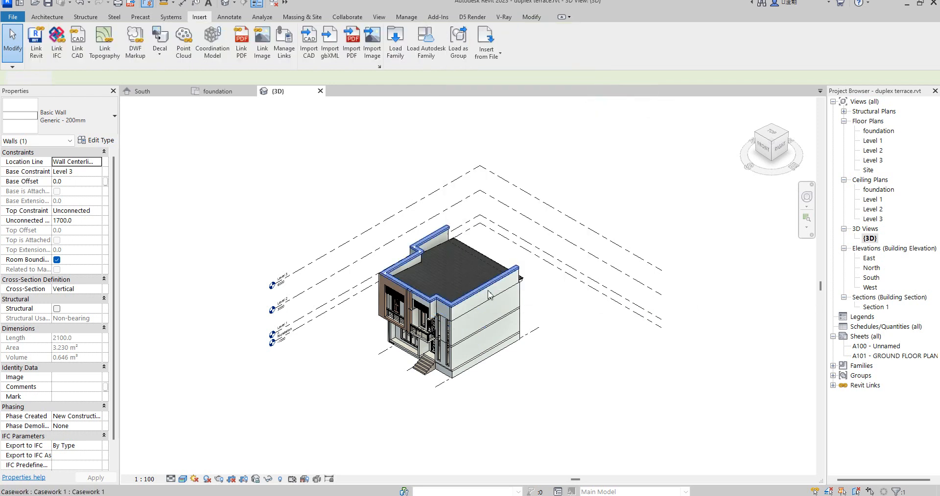
Step: Examine the front corner and balcony of the overlapping buildings up close, and check which elements, levels and grids can be selected together
{"action": "scroll", "coordinate": [443, 316], "scroll_direction": "up", "scroll_amount": 3}
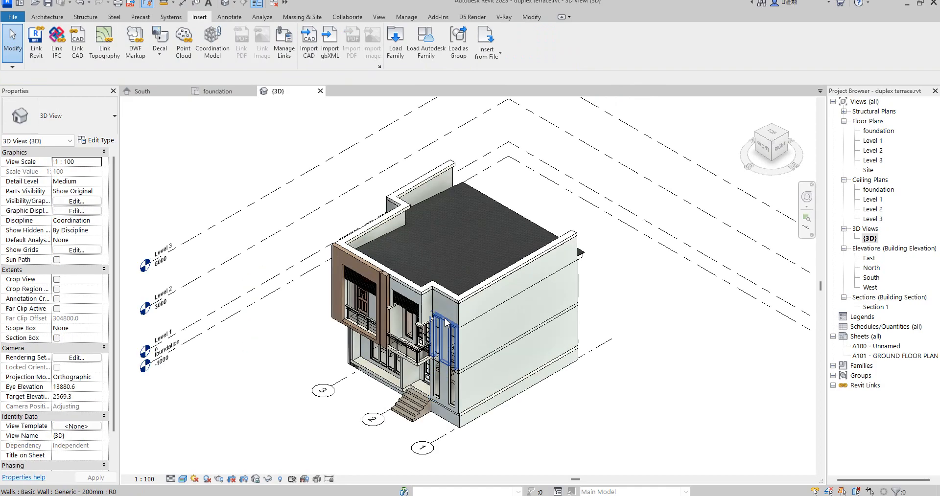
{"action": "scroll", "coordinate": [447, 323], "scroll_direction": "up", "scroll_amount": 5}
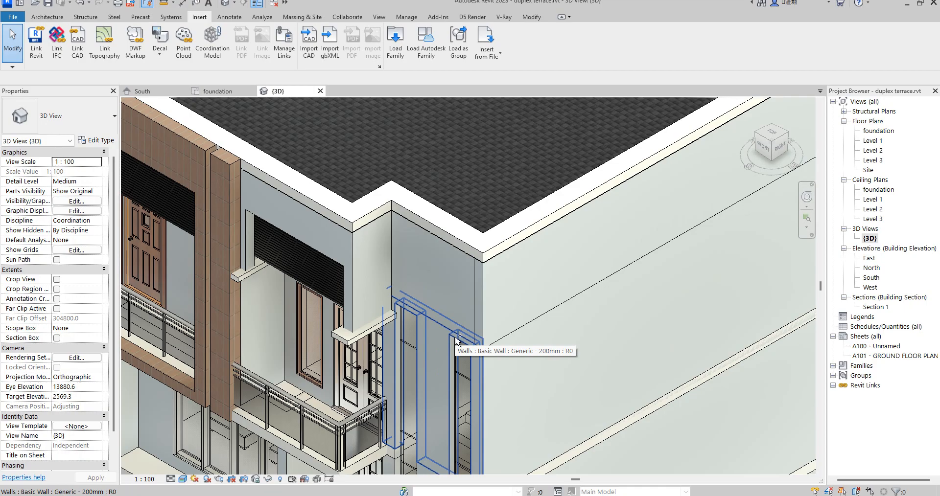
{"action": "middle_click", "coordinate": [456, 336]}
{"action": "middle_click", "coordinate": [456, 336]}
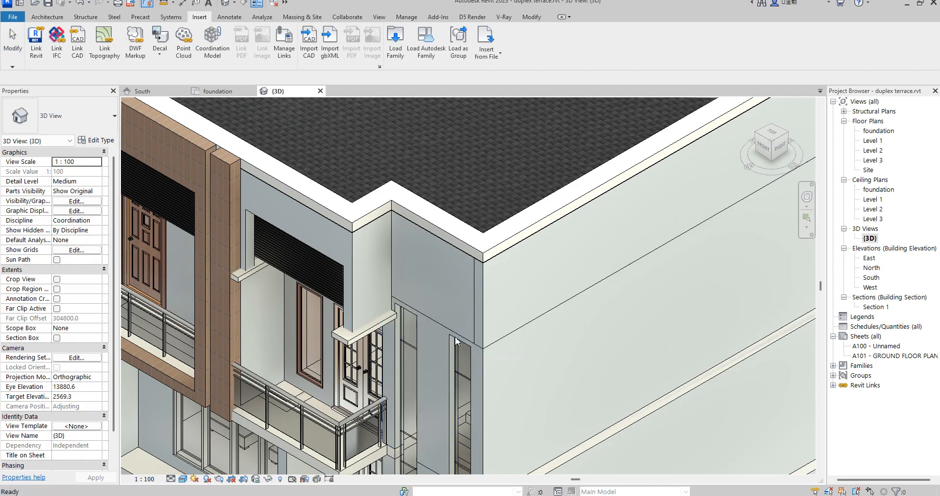
{"action": "scroll", "coordinate": [435, 298], "scroll_direction": "up", "scroll_amount": 3}
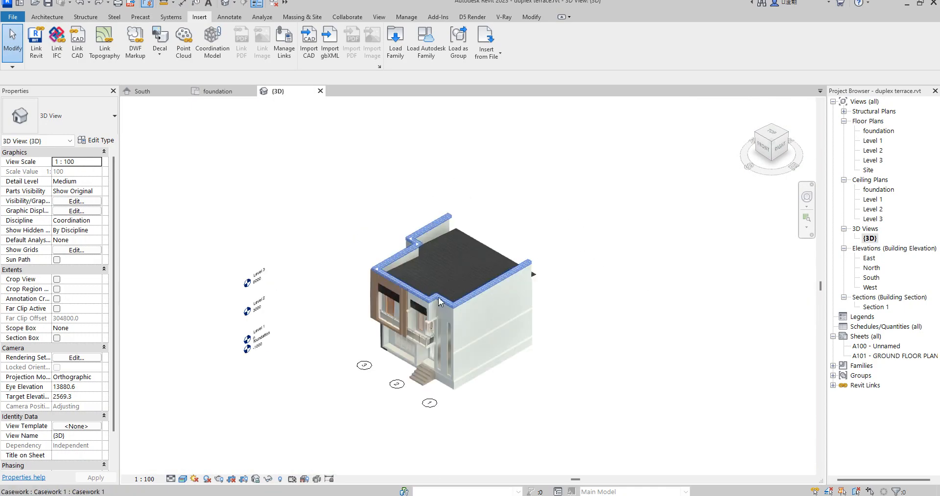
{"action": "scroll", "coordinate": [426, 260], "scroll_direction": "down", "scroll_amount": 3}
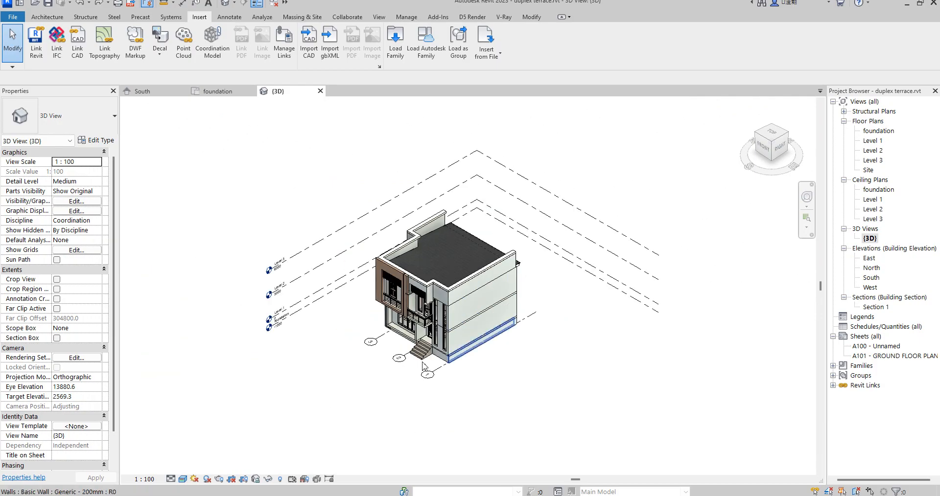
{"action": "left_click", "coordinate": [290, 261]}
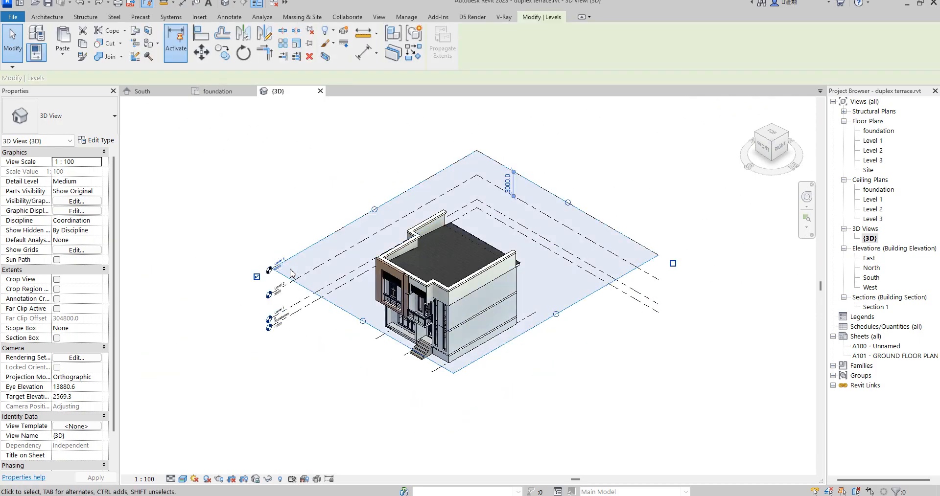
{"action": "left_click_drag", "start_coordinate": [678, 347], "coordinate": [649, 239]}
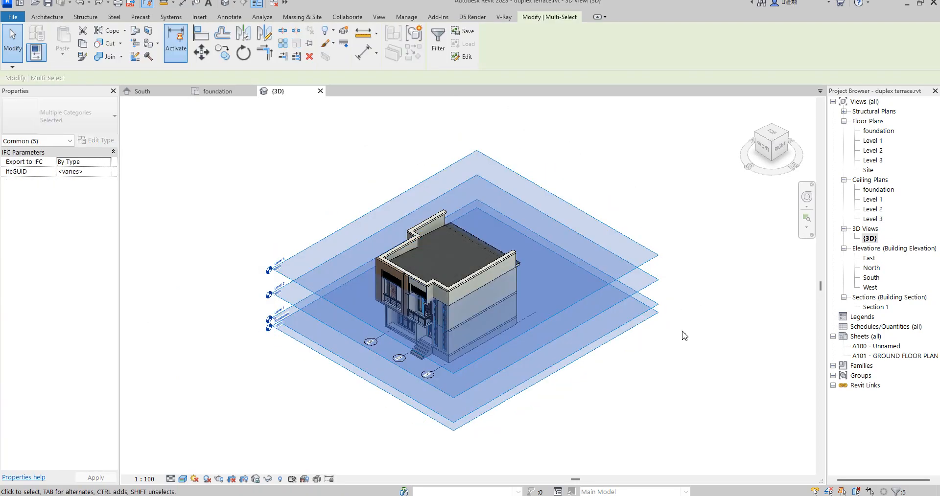
{"action": "left_click", "coordinate": [684, 329]}
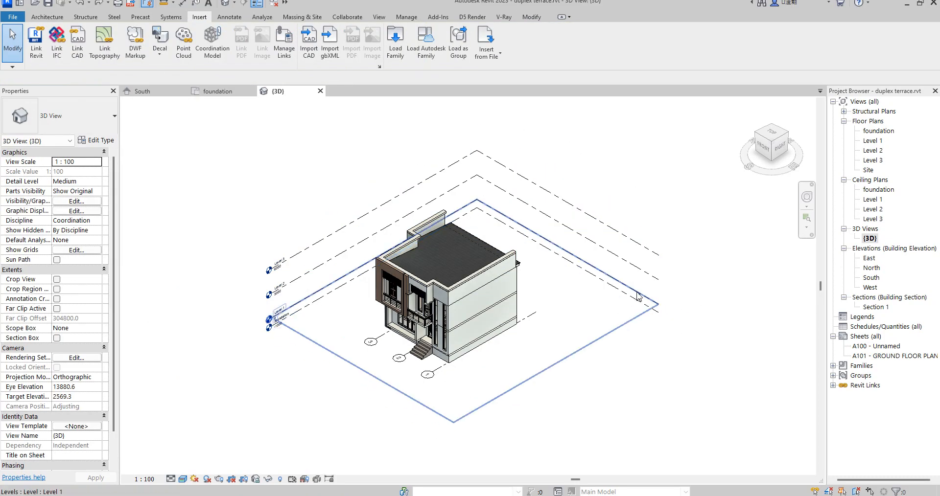
Step: Inspect the overlapping models from the front and from a raised front corner, checking grid 2 and the Level 3 plane
{"action": "left_click", "coordinate": [763, 148]}
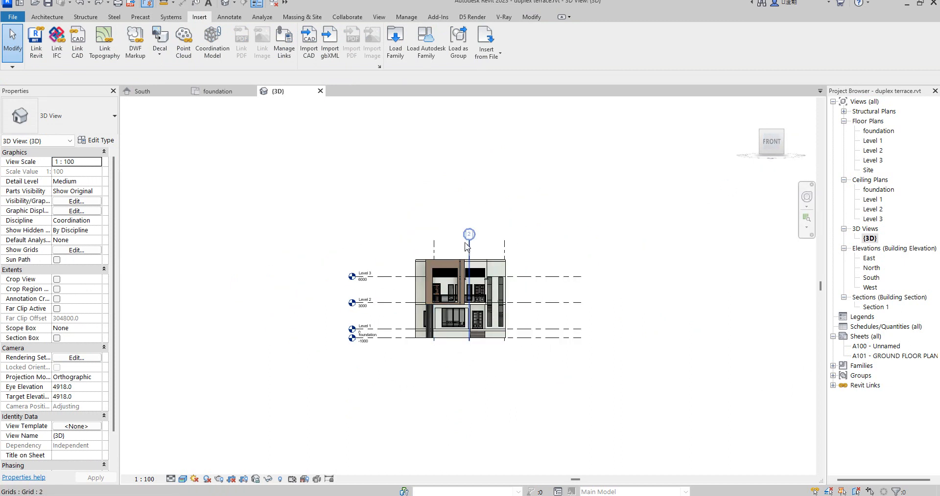
{"action": "left_click", "coordinate": [473, 246]}
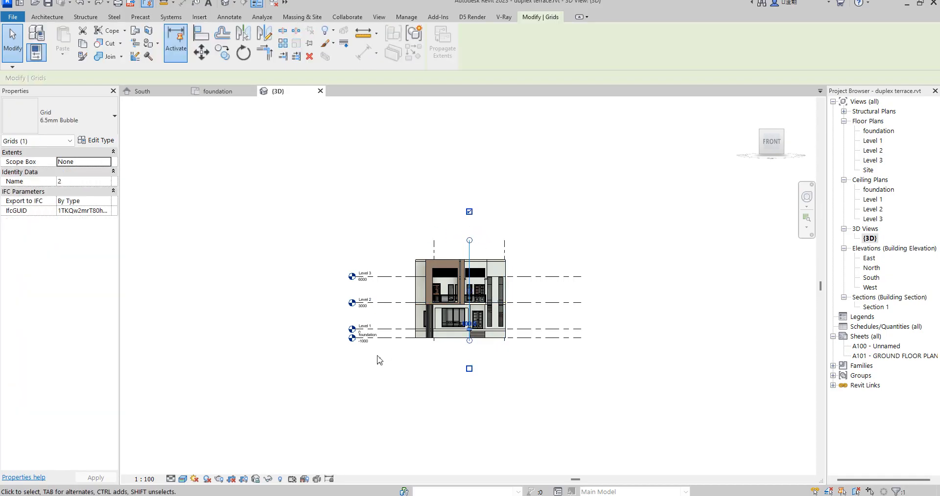
{"action": "scroll", "coordinate": [468, 340], "scroll_direction": "up", "scroll_amount": 8}
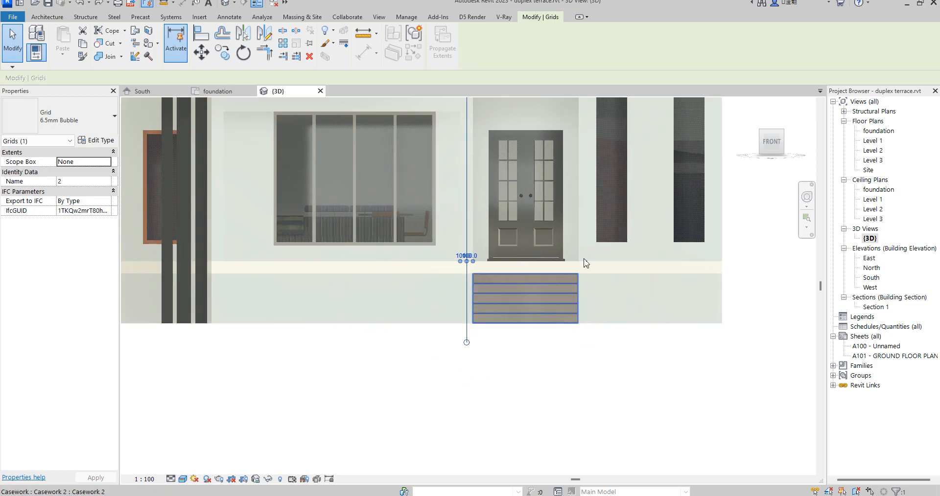
{"action": "left_click", "coordinate": [778, 152]}
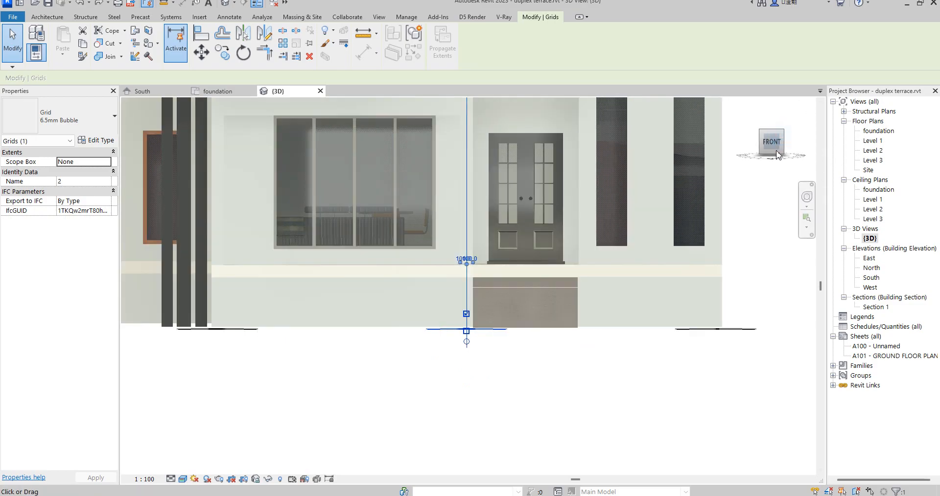
{"action": "left_click", "coordinate": [783, 131]}
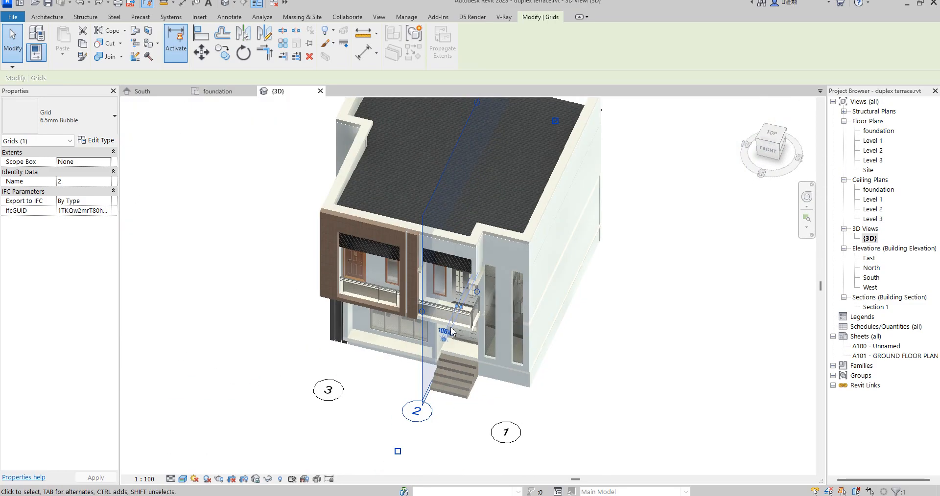
{"action": "scroll", "coordinate": [471, 349], "scroll_direction": "down", "scroll_amount": 2}
{"action": "scroll", "coordinate": [315, 311], "scroll_direction": "down", "scroll_amount": 4}
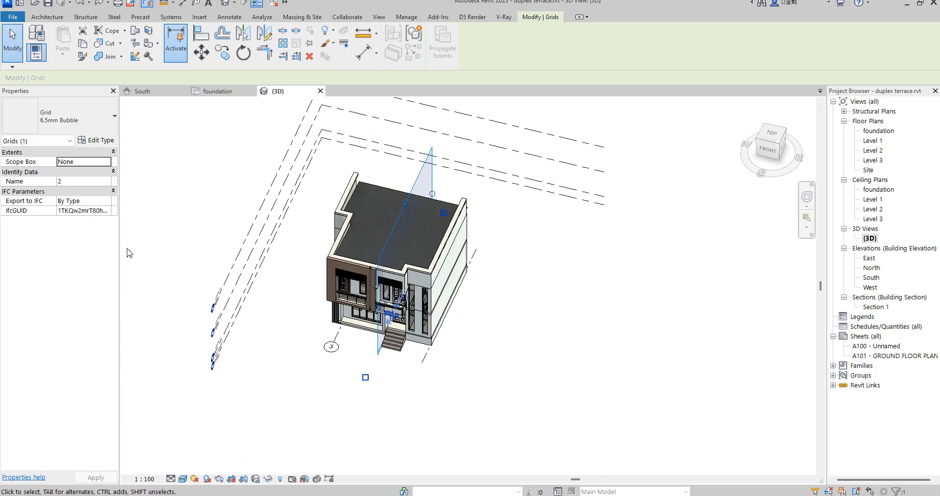
{"action": "left_click", "coordinate": [202, 151]}
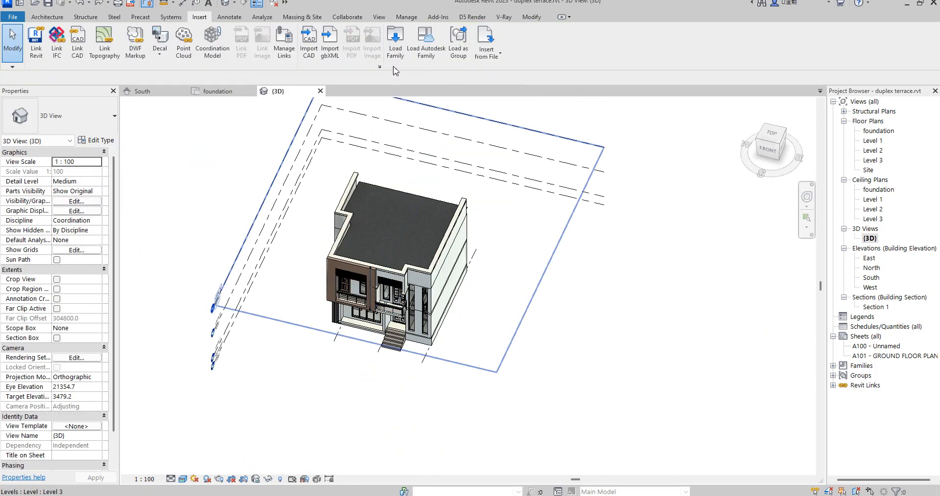
{"action": "left_click", "coordinate": [498, 127]}
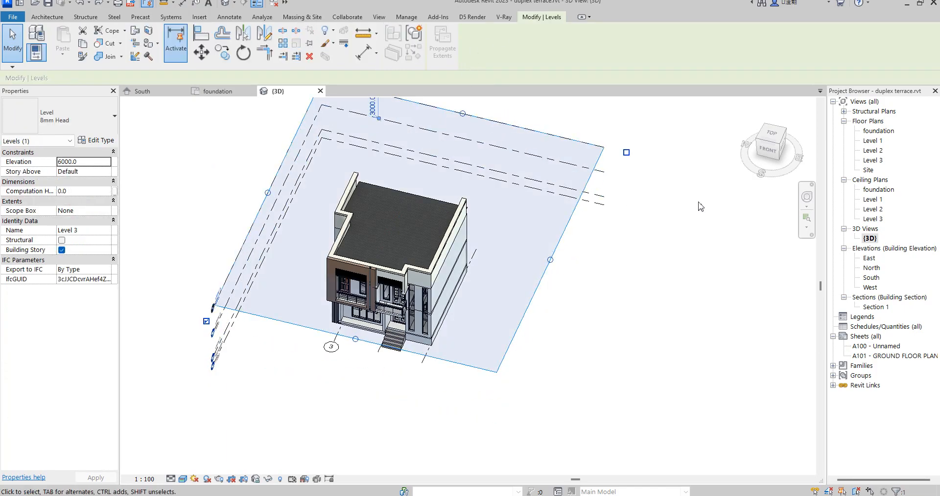
{"action": "scroll", "coordinate": [699, 203], "scroll_direction": "down", "scroll_amount": 4}
{"action": "scroll", "coordinate": [573, 250], "scroll_direction": "up", "scroll_amount": 1}
{"action": "scroll", "coordinate": [575, 250], "scroll_direction": "up", "scroll_amount": 2}
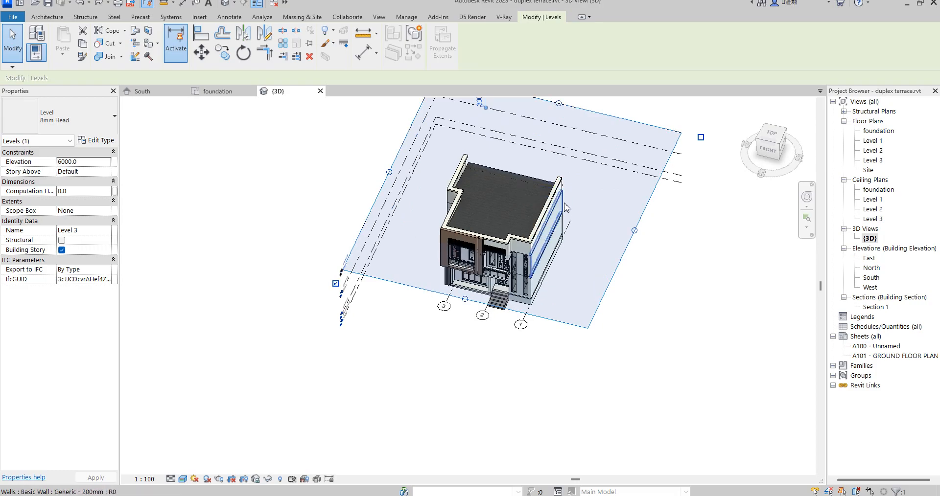
Step: Select all Generic - 200mm wall instances visible in the 3D view and hide those elements
{"action": "left_click", "coordinate": [565, 207]}
{"action": "right_click", "coordinate": [566, 206]}
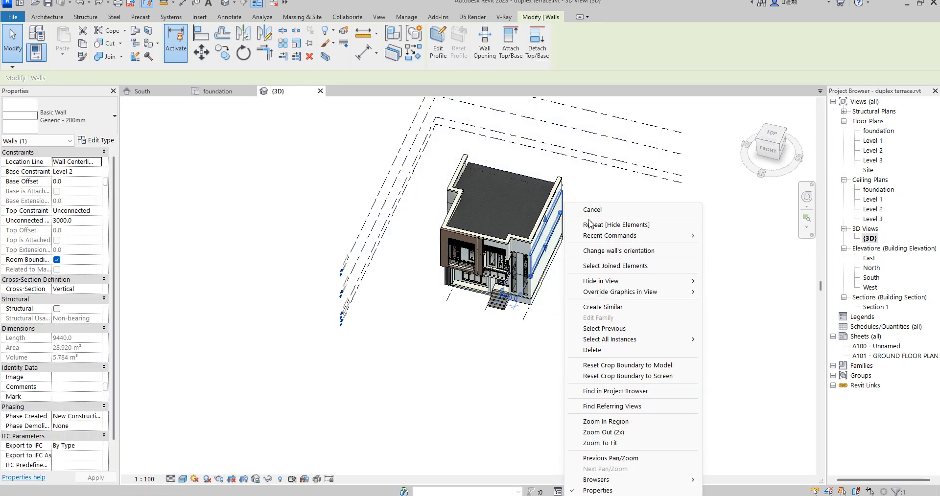
{"action": "mouse_move", "coordinate": [685, 339]}
{"action": "left_click", "coordinate": [725, 337]}
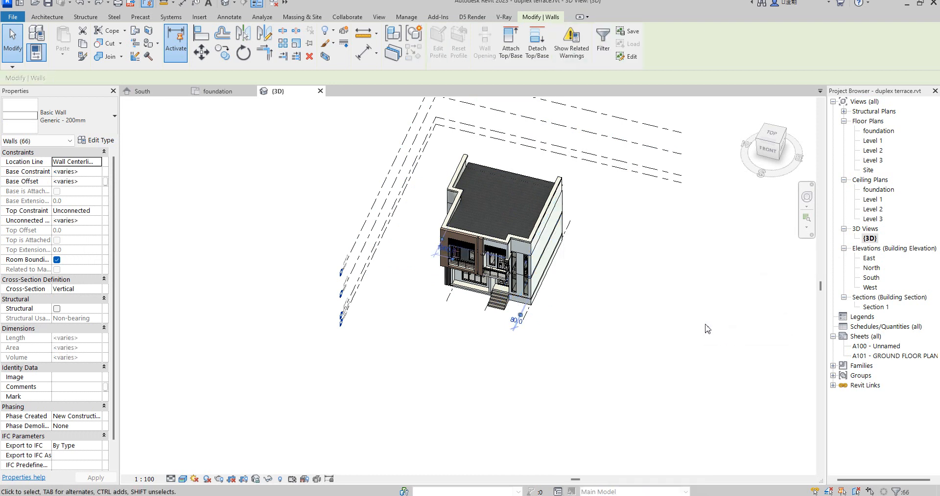
{"action": "right_click", "coordinate": [553, 223]}
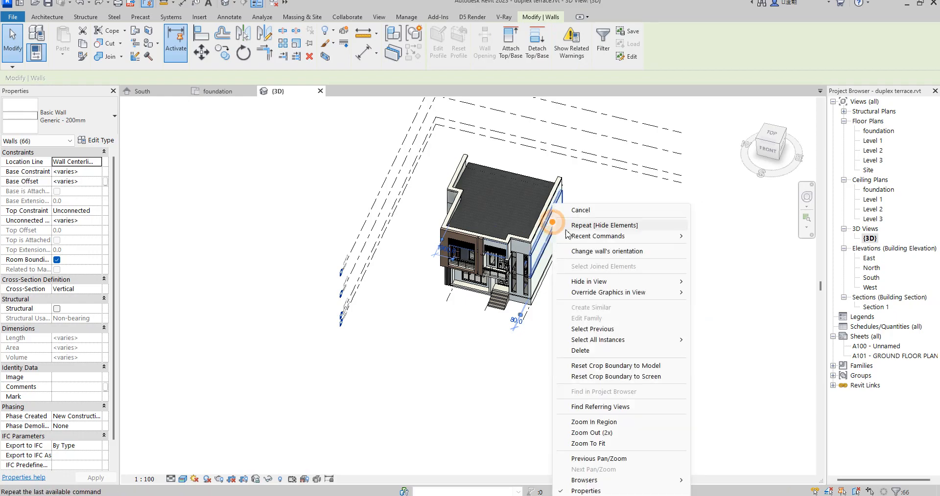
{"action": "mouse_move", "coordinate": [665, 292]}
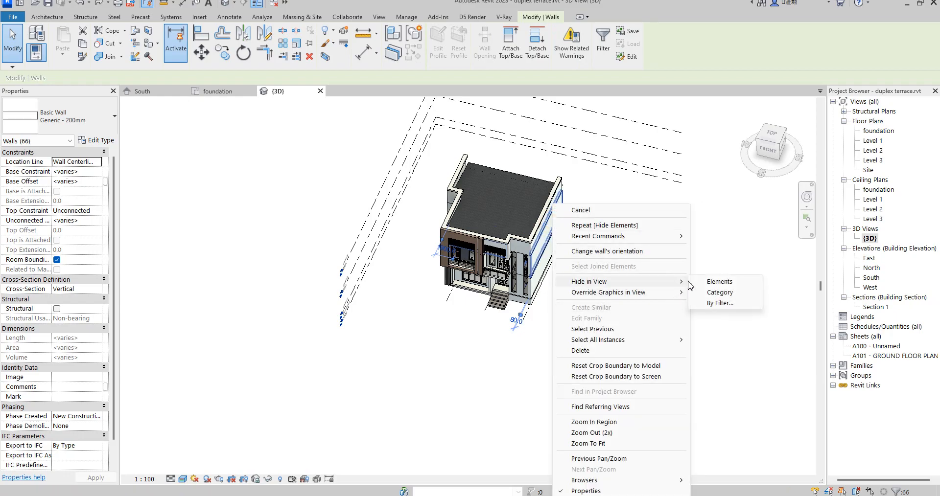
{"action": "left_click", "coordinate": [717, 284]}
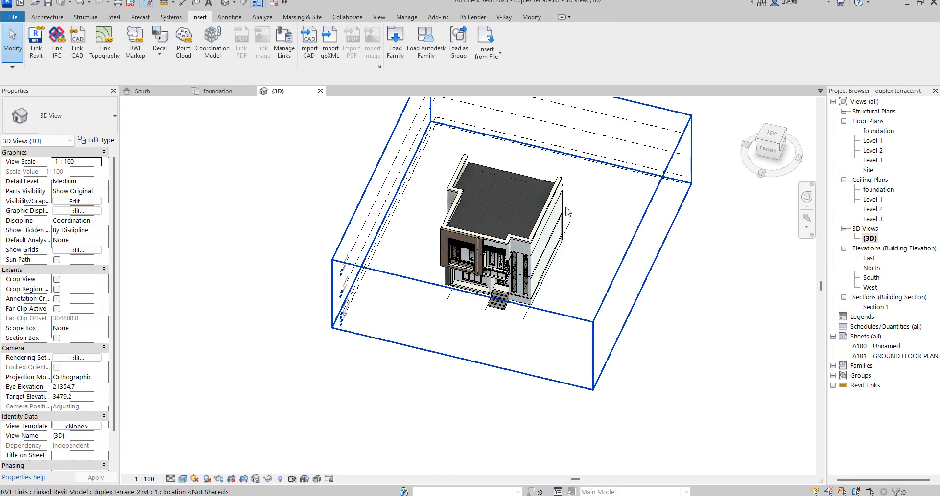
Step: Select the linked duplex terrace_2.rvt model in the 3D view and examine its extents around the host building
{"action": "left_click", "coordinate": [567, 210]}
{"action": "scroll", "coordinate": [597, 239], "scroll_direction": "down", "scroll_amount": 3}
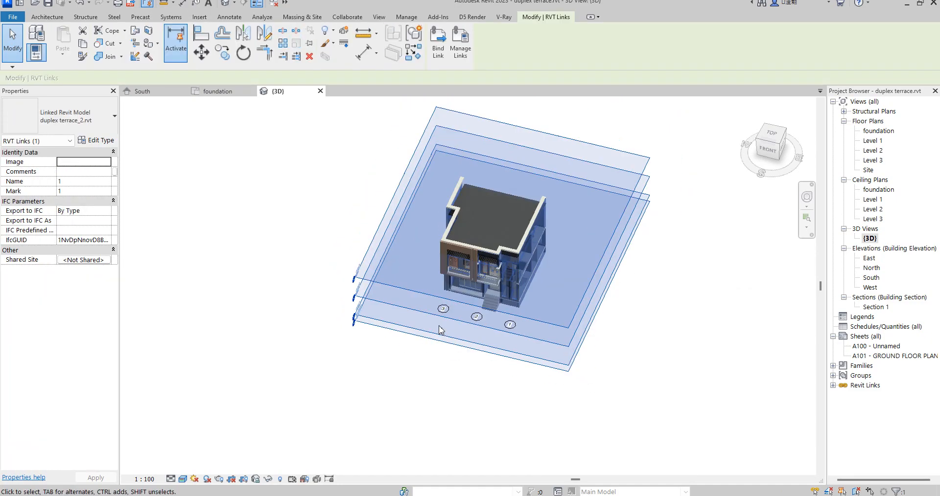
{"action": "scroll", "coordinate": [499, 289], "scroll_direction": "down", "scroll_amount": 2}
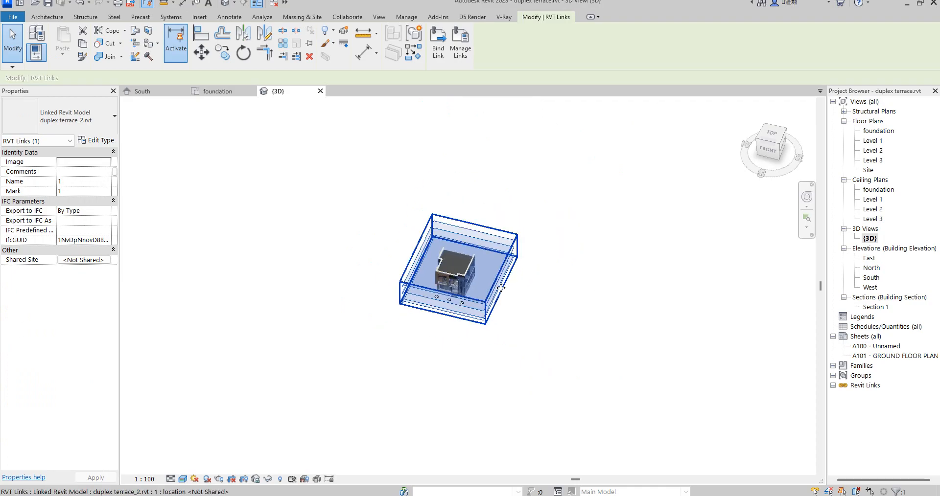
{"action": "scroll", "coordinate": [502, 289], "scroll_direction": "up", "scroll_amount": 4}
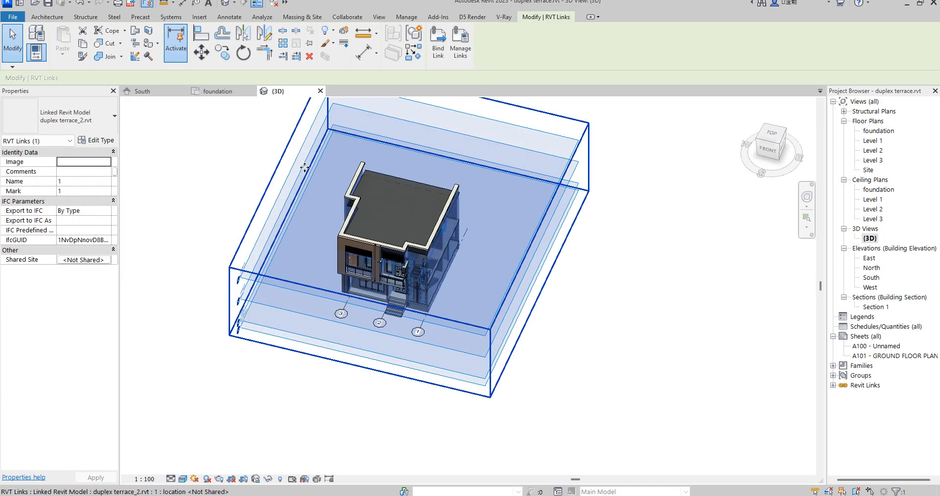
{"action": "scroll", "coordinate": [531, 306], "scroll_direction": "down", "scroll_amount": 3}
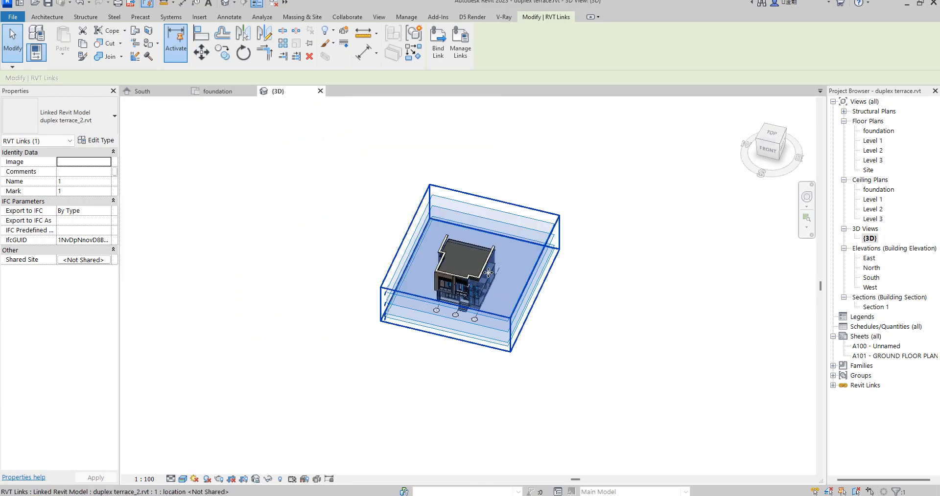
{"action": "scroll", "coordinate": [497, 286], "scroll_direction": "up", "scroll_amount": 3}
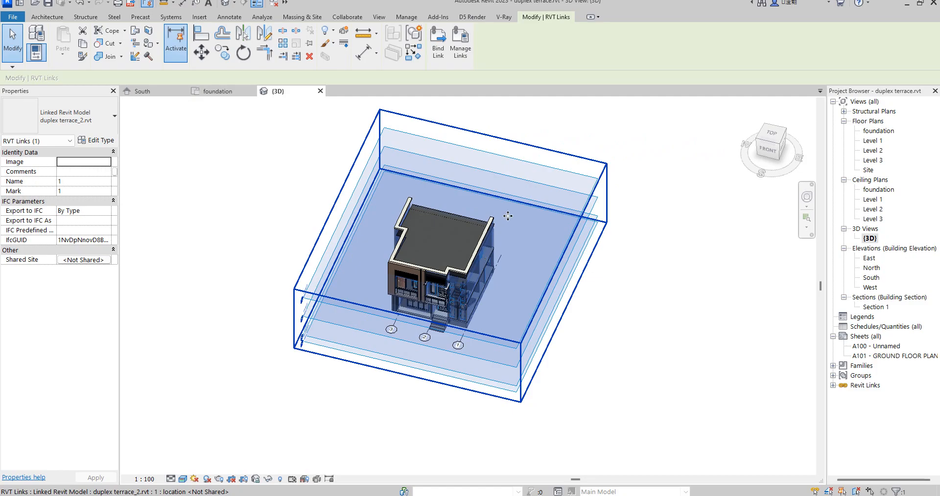
{"action": "scroll", "coordinate": [504, 218], "scroll_direction": "up", "scroll_amount": 3}
{"action": "scroll", "coordinate": [450, 225], "scroll_direction": "down", "scroll_amount": 2}
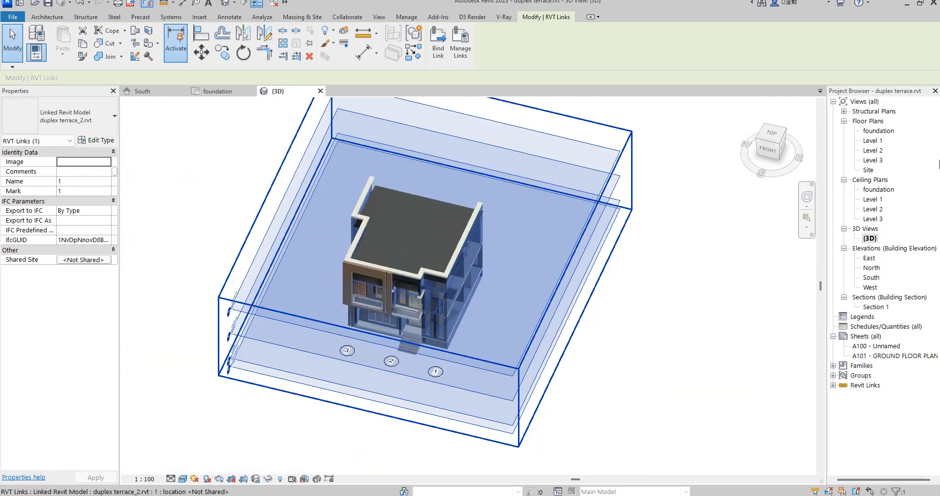
Step: In the foundation floor plan, move the link 10200 mm horizontally so its outer rear wall corner meets the host's opposite rear corner beside grid 1
{"action": "double_click", "coordinate": [879, 130]}
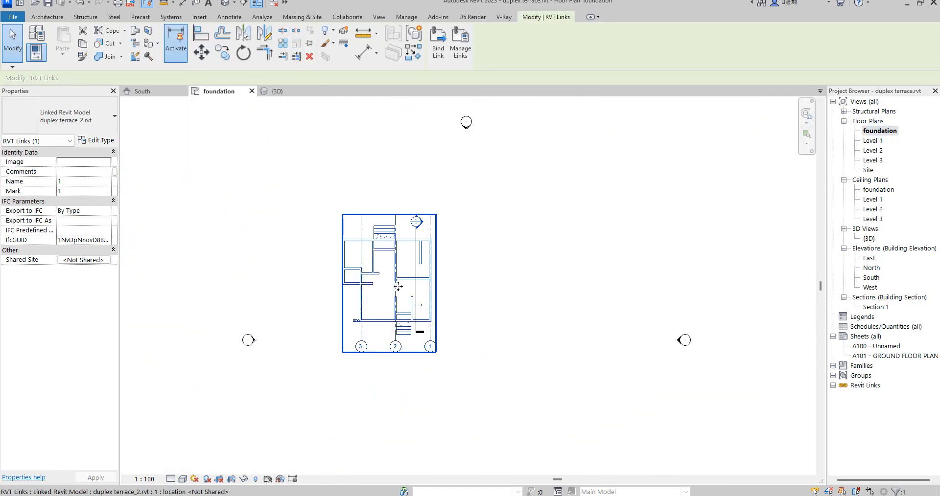
{"action": "left_click", "coordinate": [201, 52]}
{"action": "scroll", "coordinate": [341, 259], "scroll_direction": "up", "scroll_amount": 5}
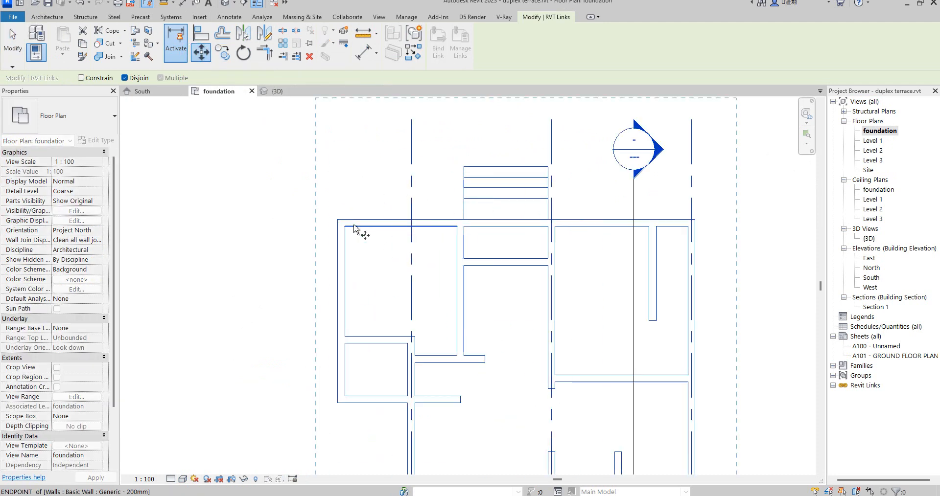
{"action": "left_click", "coordinate": [333, 217]}
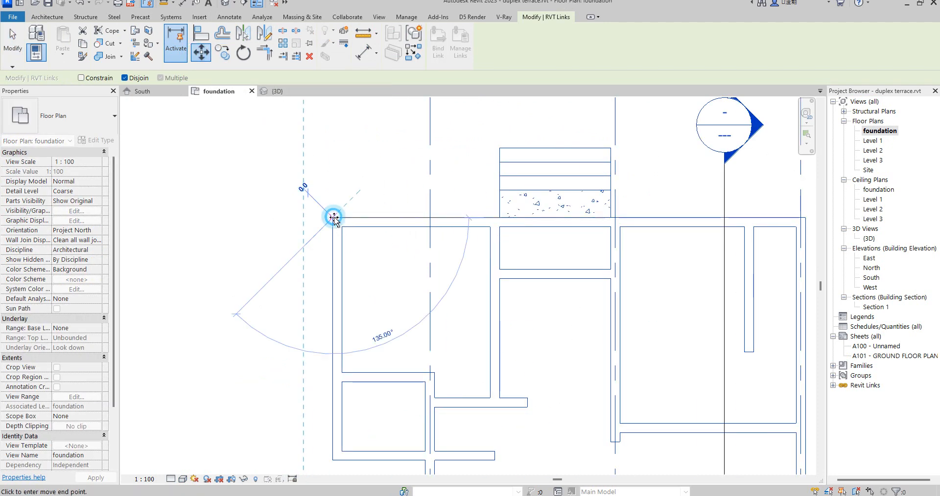
{"action": "scroll", "coordinate": [303, 219], "scroll_direction": "down", "scroll_amount": 3}
{"action": "scroll", "coordinate": [530, 219], "scroll_direction": "up", "scroll_amount": 2}
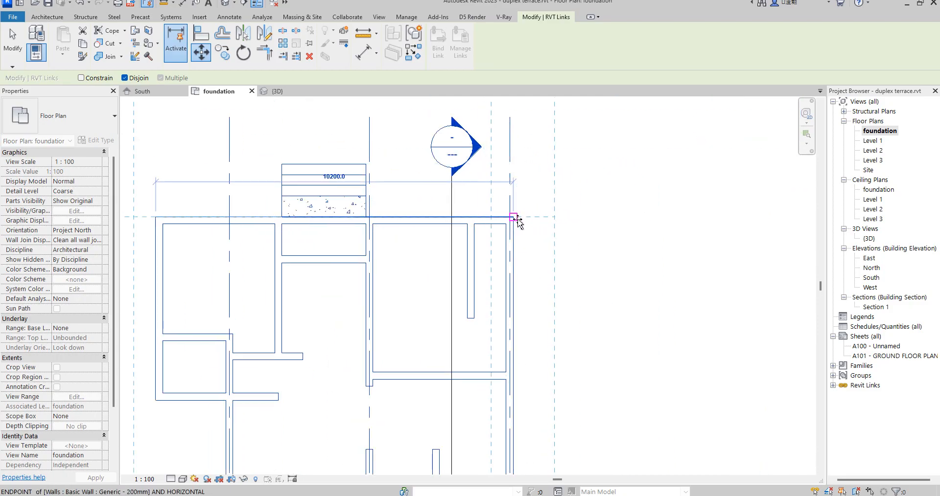
{"action": "left_click", "coordinate": [516, 219]}
{"action": "scroll", "coordinate": [558, 173], "scroll_direction": "down", "scroll_amount": 3}
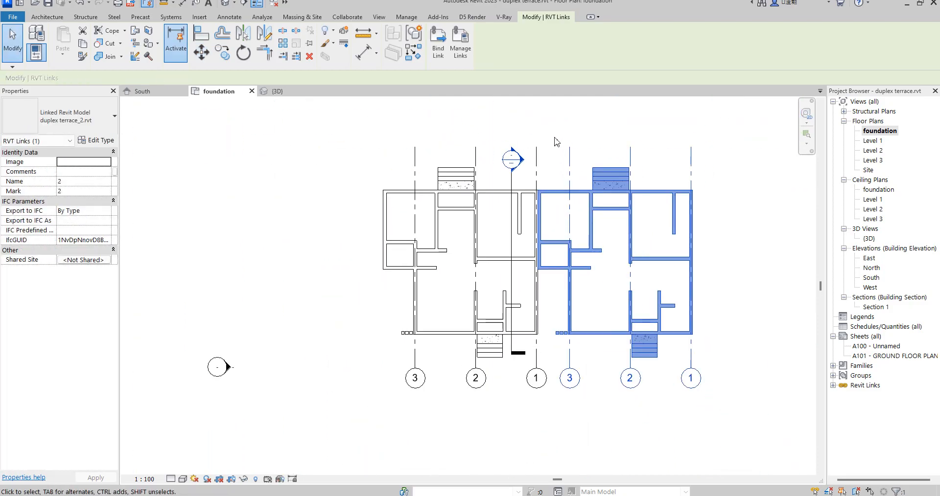
{"action": "left_click", "coordinate": [542, 119]}
{"action": "scroll", "coordinate": [507, 343], "scroll_direction": "down", "scroll_amount": 3}
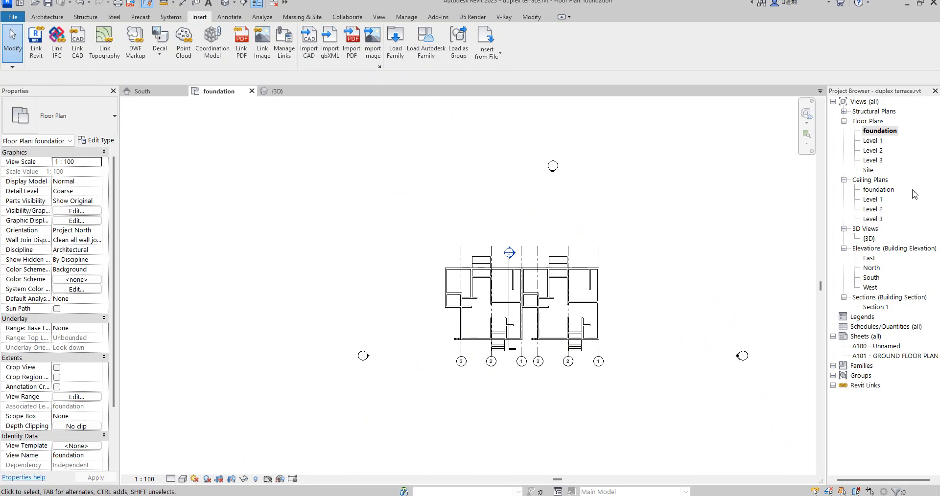
Step: In the 3D view, reveal the hidden elements and unhide the host's Level 2 Generic - 200mm side wall between the two buildings
{"action": "double_click", "coordinate": [867, 239]}
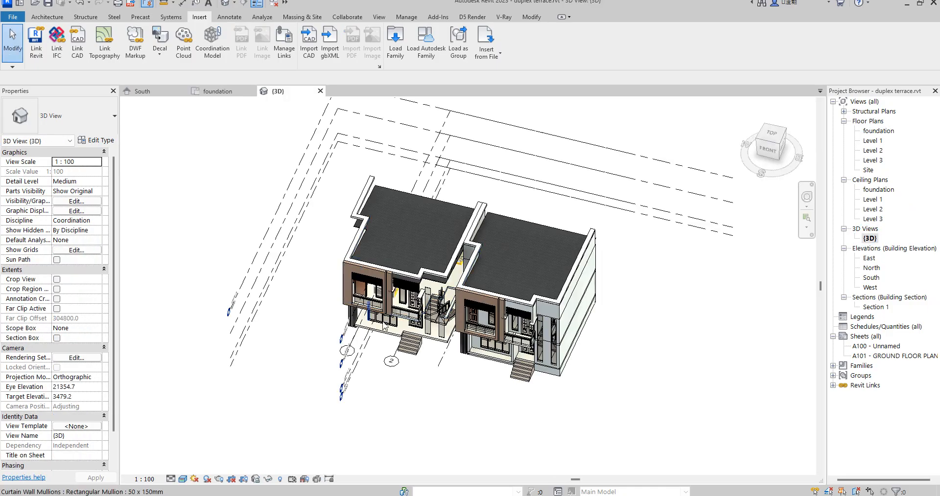
{"action": "scroll", "coordinate": [440, 319], "scroll_direction": "up", "scroll_amount": 4}
{"action": "scroll", "coordinate": [425, 333], "scroll_direction": "up", "scroll_amount": 2}
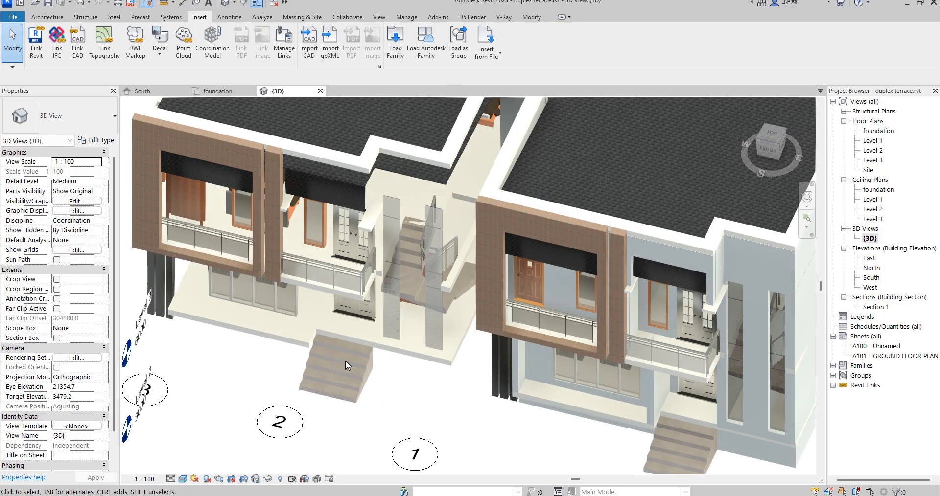
{"action": "scroll", "coordinate": [624, 313], "scroll_direction": "down", "scroll_amount": 3}
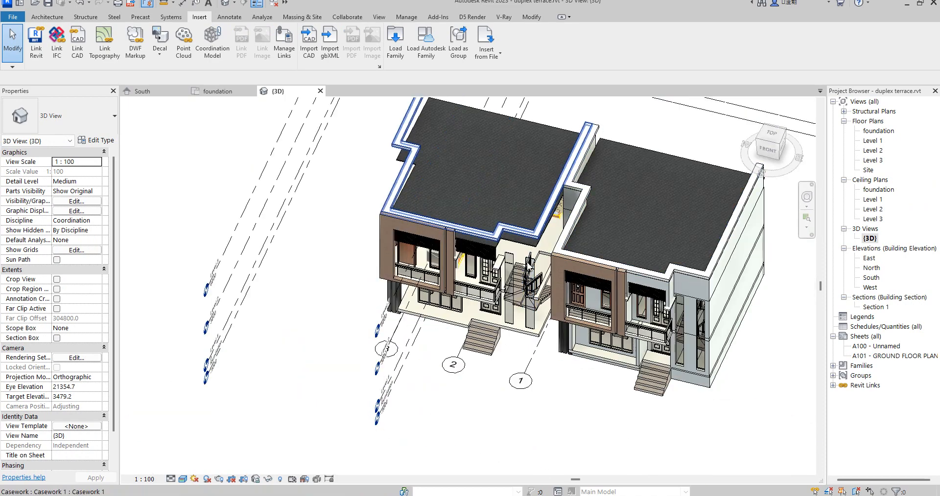
{"action": "left_click", "coordinate": [280, 481]}
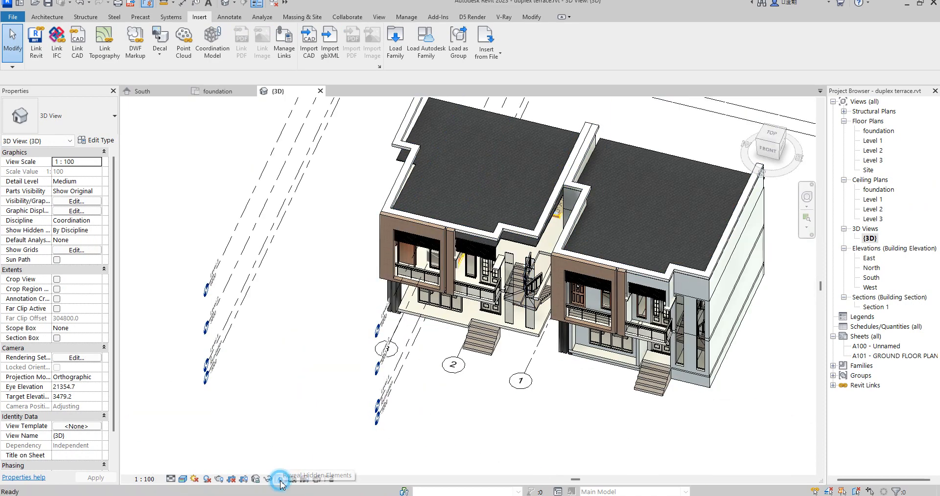
{"action": "left_click", "coordinate": [539, 282]}
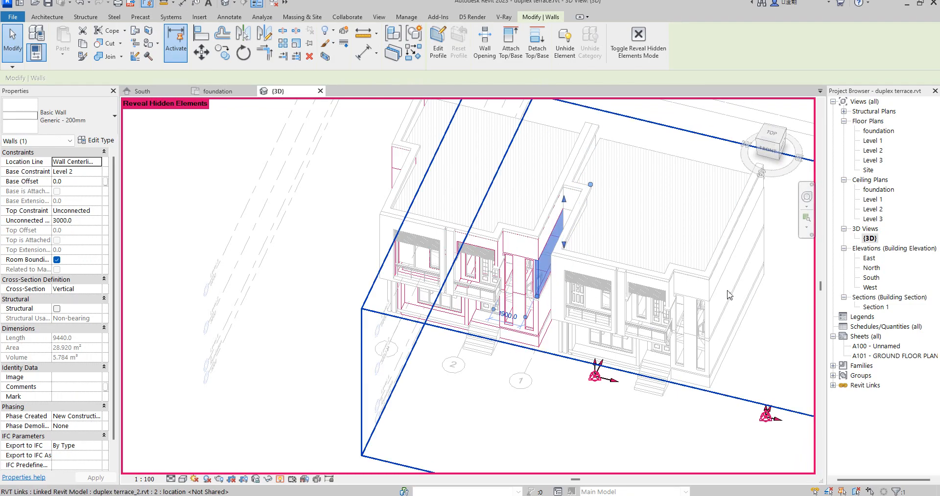
{"action": "right_click", "coordinate": [539, 275]}
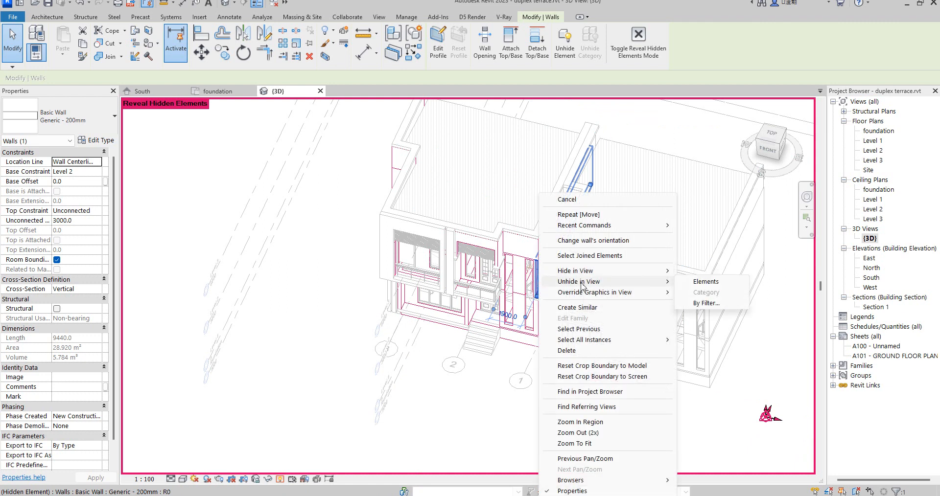
{"action": "left_click", "coordinate": [704, 283]}
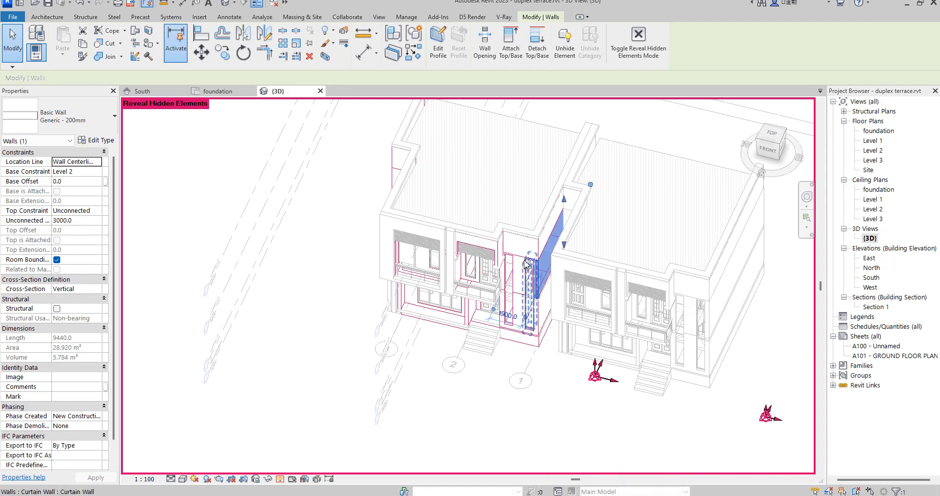
Step: Select all Generic - 200mm wall instances visible in the 3D view, unhide them, and leave the reveal hidden elements mode
{"action": "left_click", "coordinate": [526, 258]}
{"action": "right_click", "coordinate": [525, 257]}
{"action": "mouse_move", "coordinate": [596, 341]}
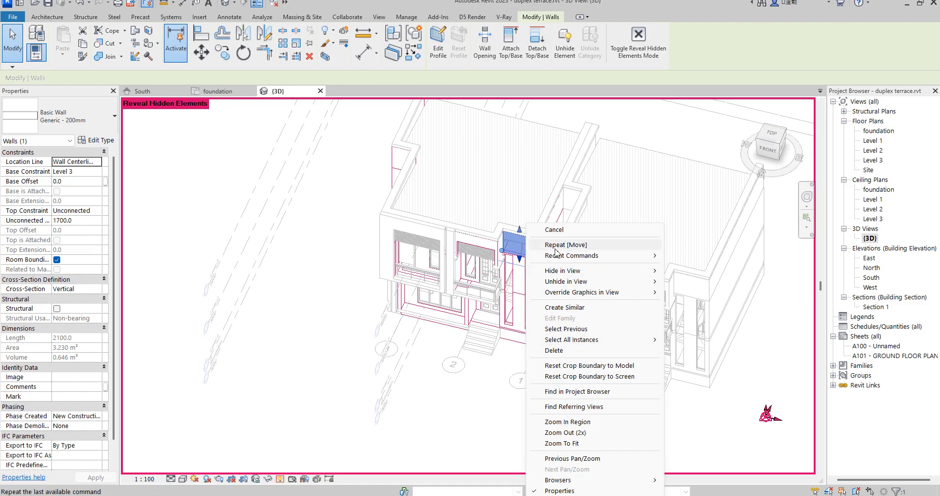
{"action": "mouse_move", "coordinate": [624, 296]}
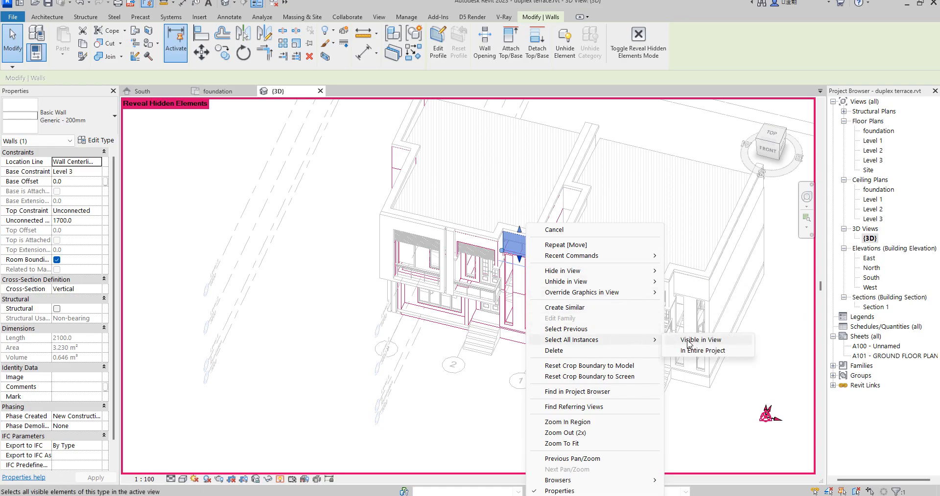
{"action": "left_click", "coordinate": [695, 340]}
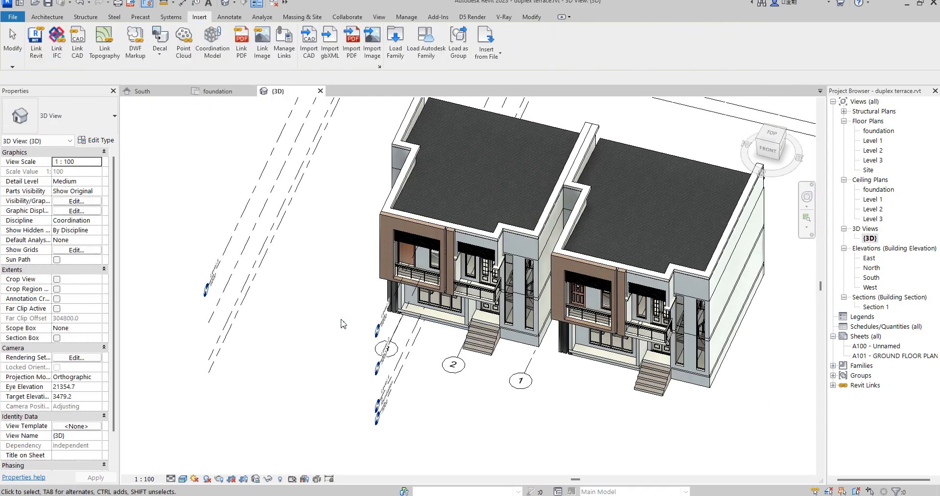
Step: Examine the two adjoining buildings from the raised corner and the front, and select the linked building to check its levels against the host
{"action": "scroll", "coordinate": [398, 375], "scroll_direction": "down", "scroll_amount": 3}
{"action": "scroll", "coordinate": [660, 316], "scroll_direction": "up", "scroll_amount": 2}
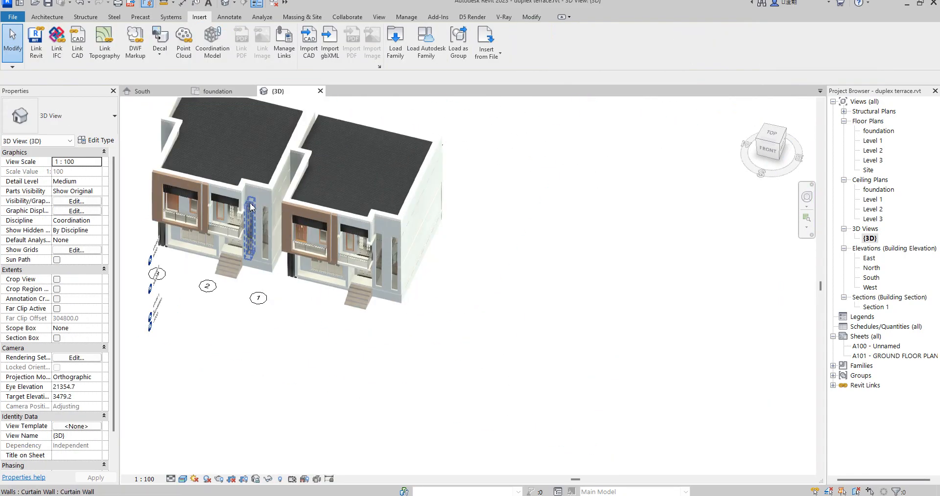
{"action": "scroll", "coordinate": [302, 110], "scroll_direction": "up", "scroll_amount": 4}
{"action": "scroll", "coordinate": [478, 255], "scroll_direction": "down", "scroll_amount": 5}
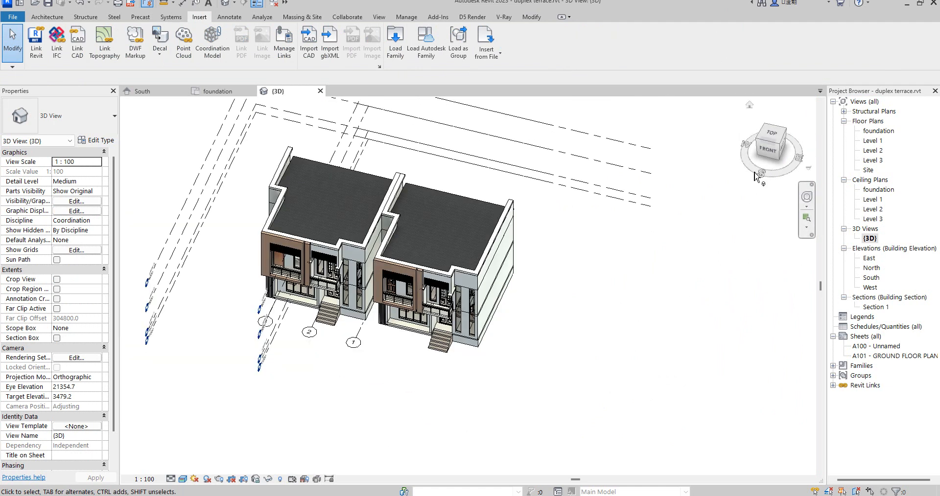
{"action": "left_click", "coordinate": [768, 150]}
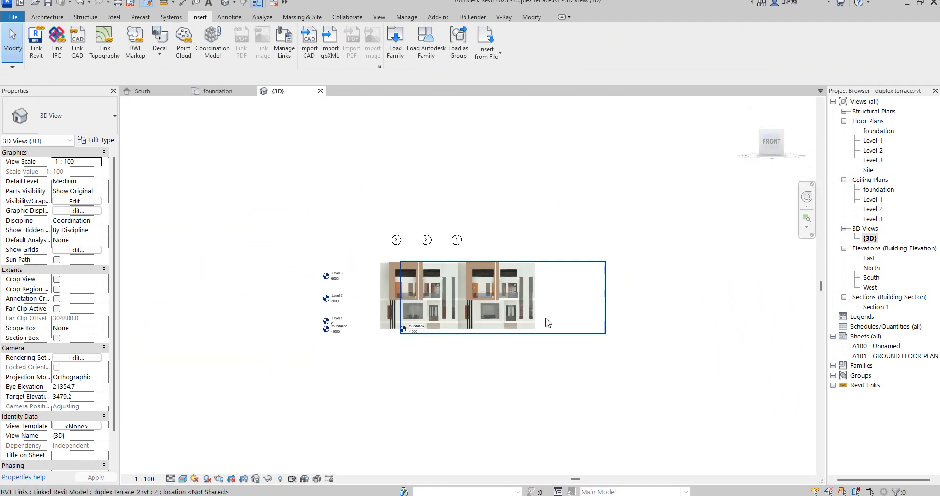
{"action": "left_click", "coordinate": [554, 283]}
{"action": "scroll", "coordinate": [554, 283], "scroll_direction": "up", "scroll_amount": 3}
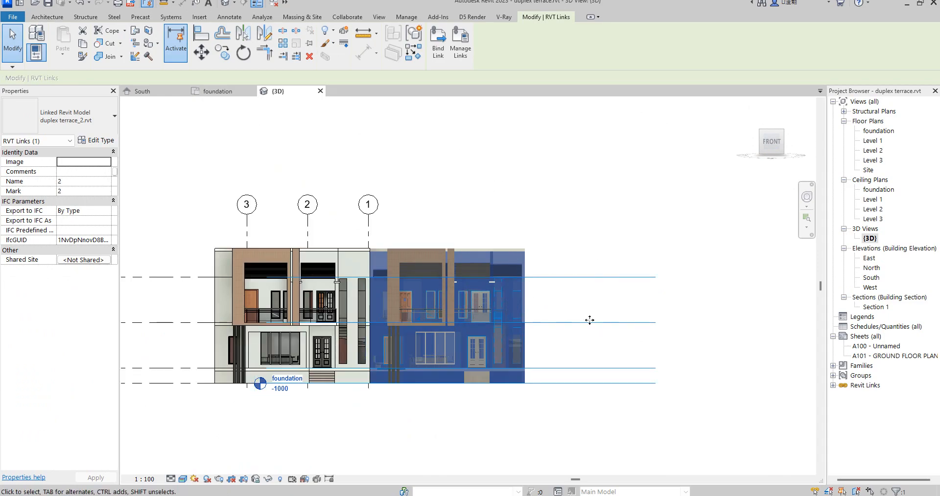
{"action": "scroll", "coordinate": [395, 276], "scroll_direction": "down", "scroll_amount": 2}
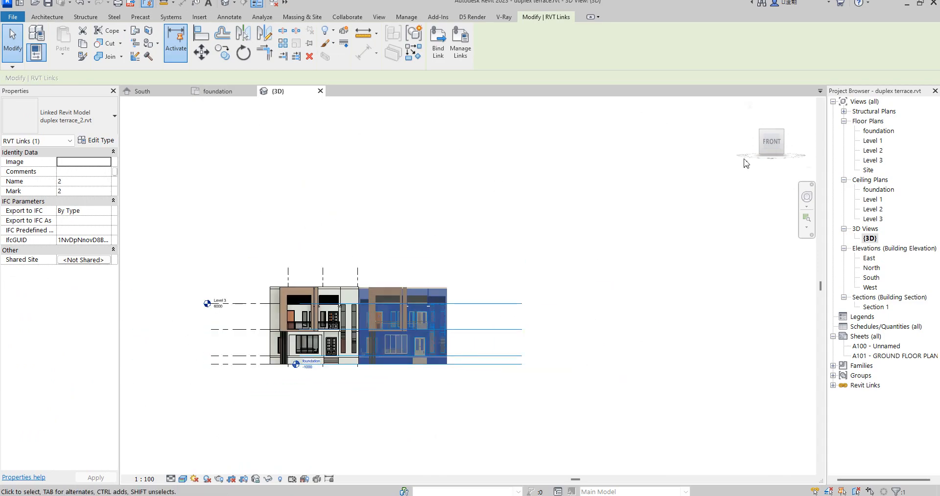
Step: View both units in the Level 1 floor plan, return to the 3D view, and look at the selected link from nearly above
{"action": "left_click", "coordinate": [870, 238]}
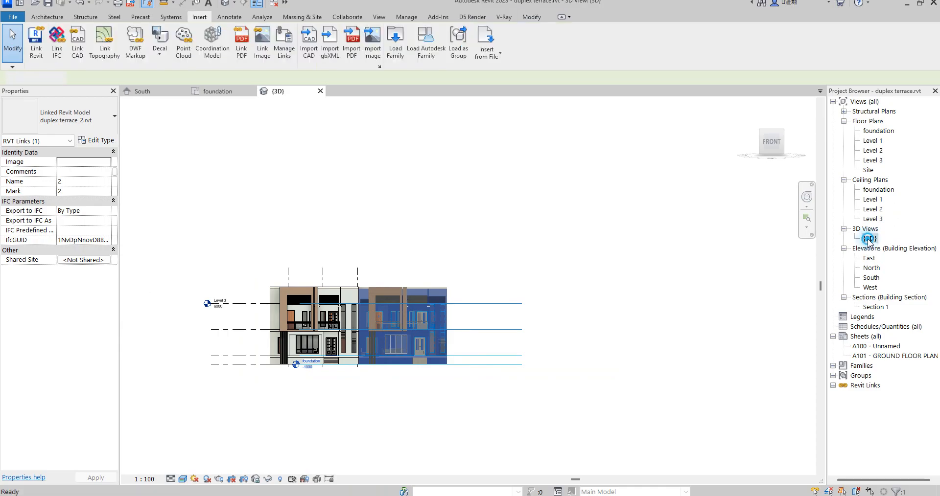
{"action": "double_click", "coordinate": [871, 142]}
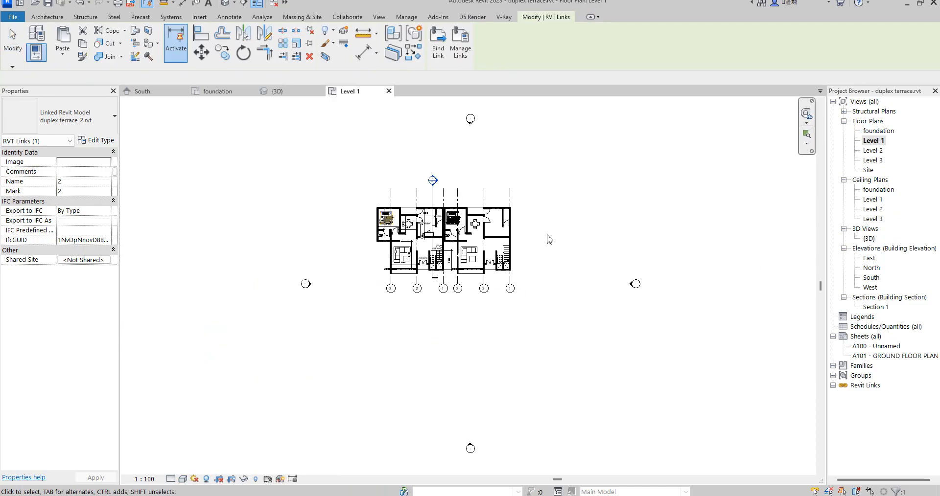
{"action": "double_click", "coordinate": [870, 239]}
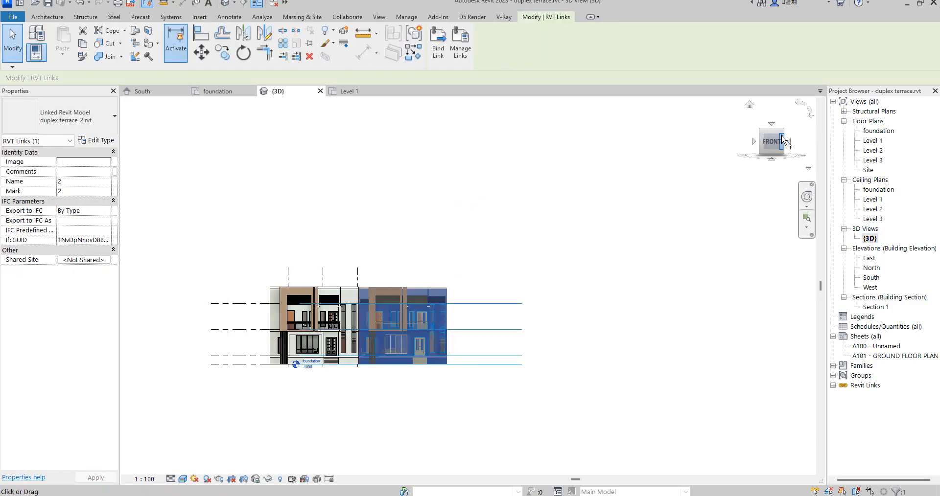
{"action": "left_click_drag", "start_coordinate": [782, 131], "coordinate": [747, 245]}
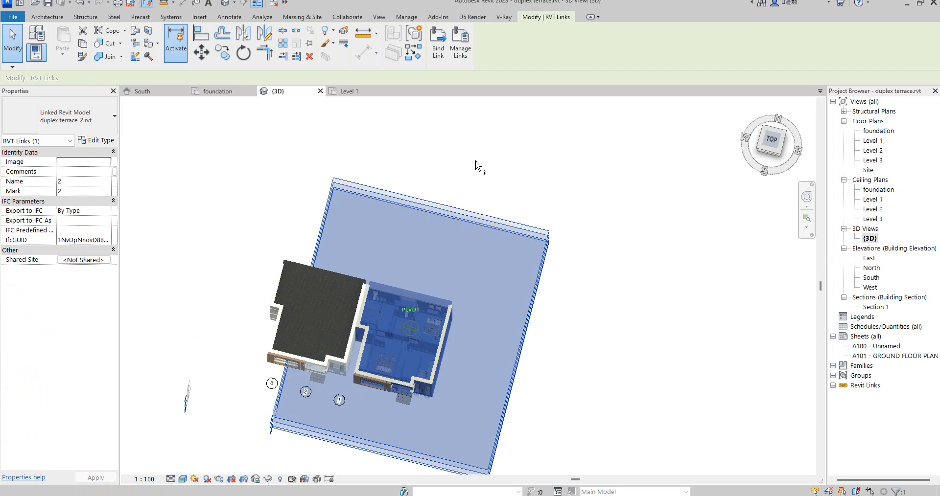
Step: View the foundation plan, deselect the link in the Level 1 floor plan, and compare the room layouts of both units there
{"action": "double_click", "coordinate": [879, 131]}
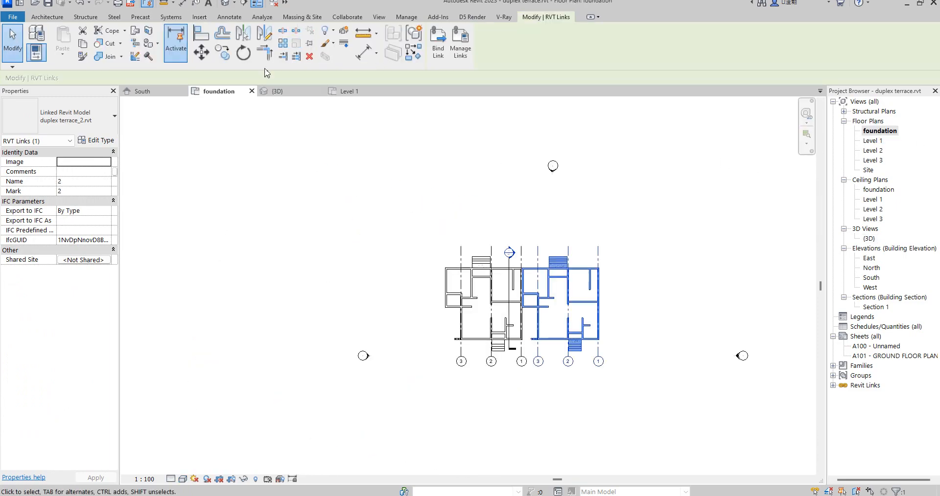
{"action": "double_click", "coordinate": [875, 140]}
{"action": "scroll", "coordinate": [541, 286], "scroll_direction": "up", "scroll_amount": 2}
{"action": "left_click", "coordinate": [579, 229]}
{"action": "scroll", "coordinate": [432, 222], "scroll_direction": "up", "scroll_amount": 4}
{"action": "scroll", "coordinate": [475, 240], "scroll_direction": "down", "scroll_amount": 3}
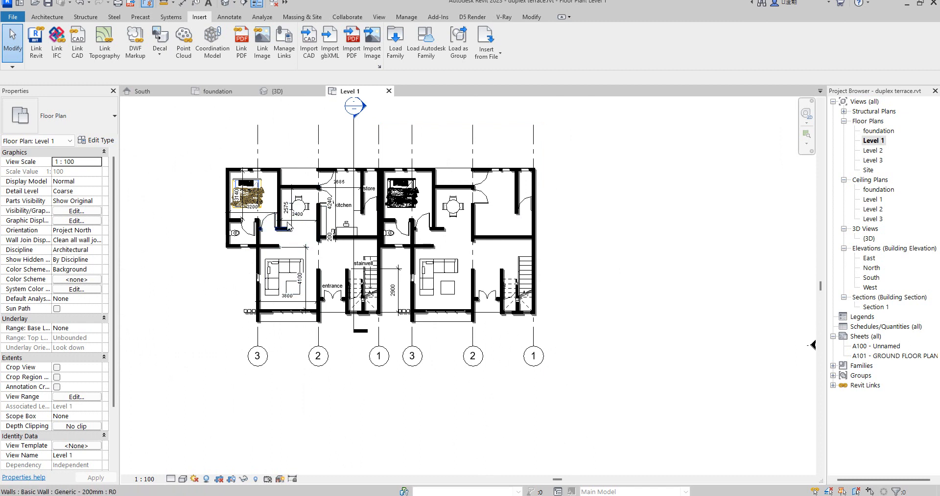
{"action": "scroll", "coordinate": [287, 198], "scroll_direction": "up", "scroll_amount": 1}
{"action": "scroll", "coordinate": [287, 199], "scroll_direction": "up", "scroll_amount": 3}
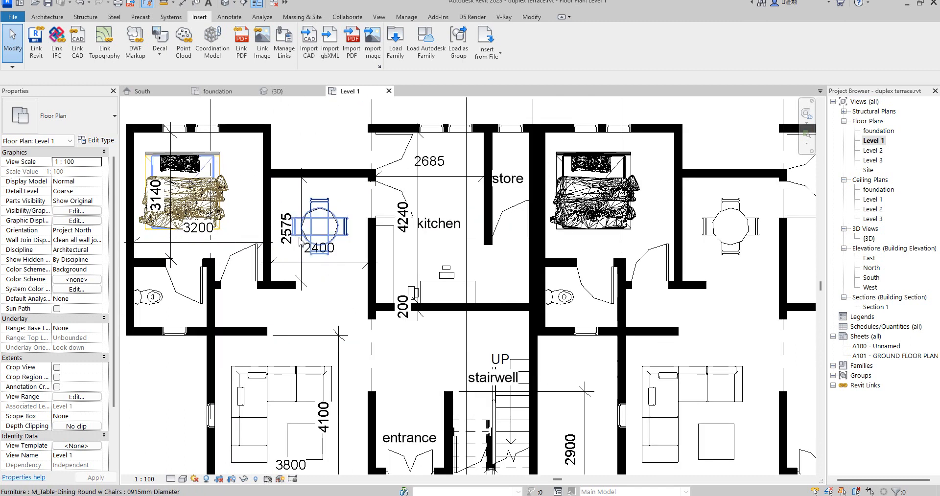
{"action": "scroll", "coordinate": [305, 247], "scroll_direction": "down", "scroll_amount": 3}
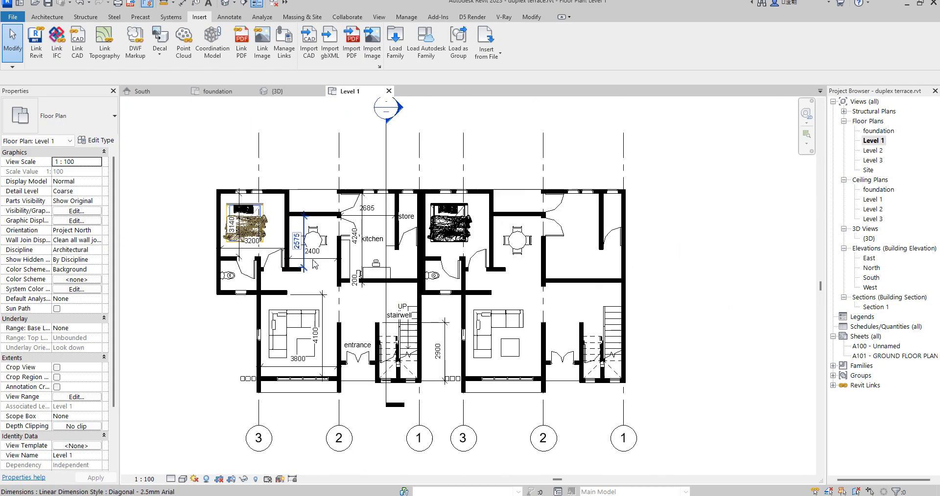
Step: Copy the linked building in the Level 1 plan from the host's upper-left wall corner to the link's upper-right wall corner
{"action": "left_click", "coordinate": [630, 273]}
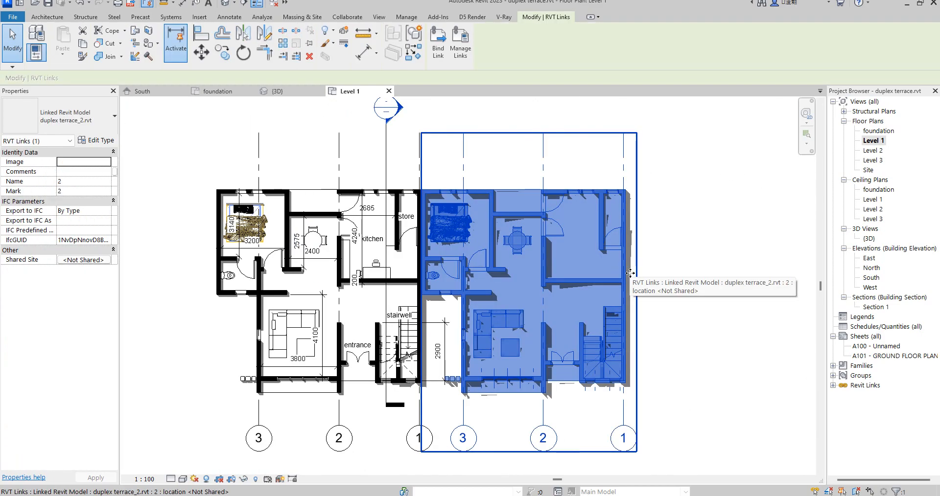
{"action": "left_click", "coordinate": [221, 58]}
{"action": "left_click", "coordinate": [217, 191]}
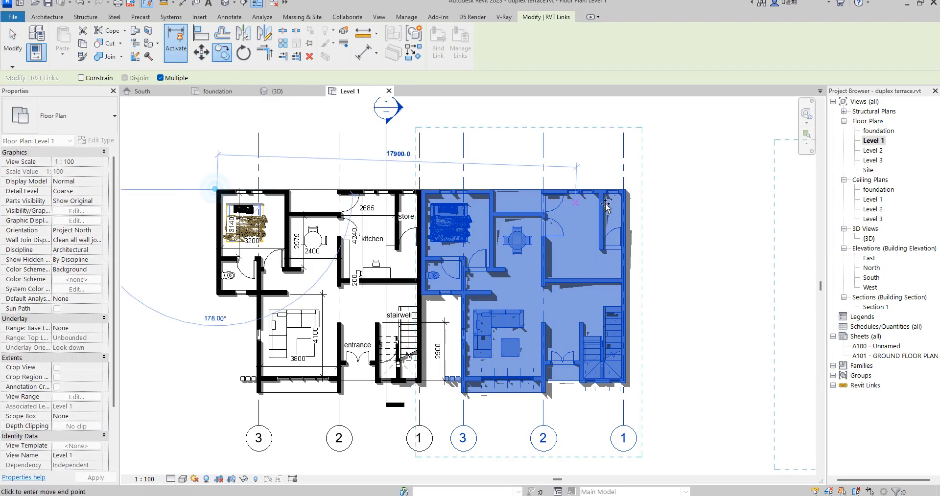
{"action": "left_click", "coordinate": [630, 189]}
{"action": "scroll", "coordinate": [539, 188], "scroll_direction": "down", "scroll_amount": 3}
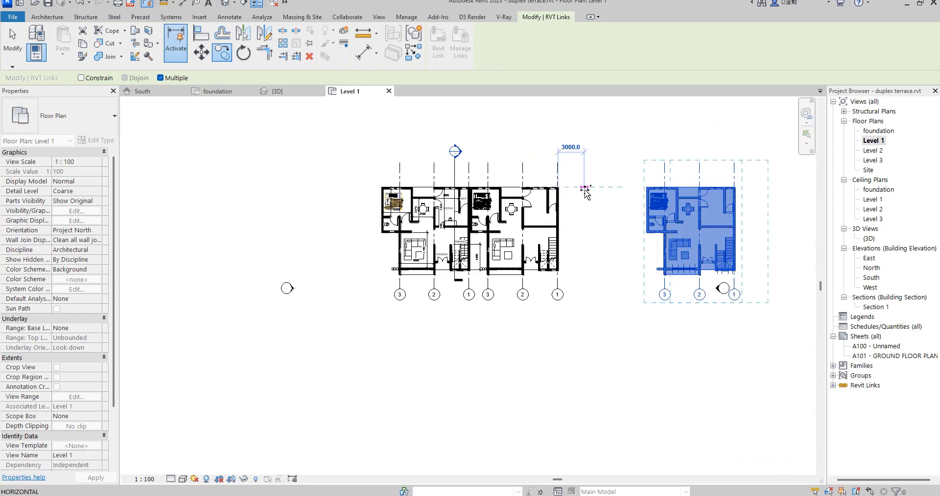
{"action": "key", "text": "Escape"}
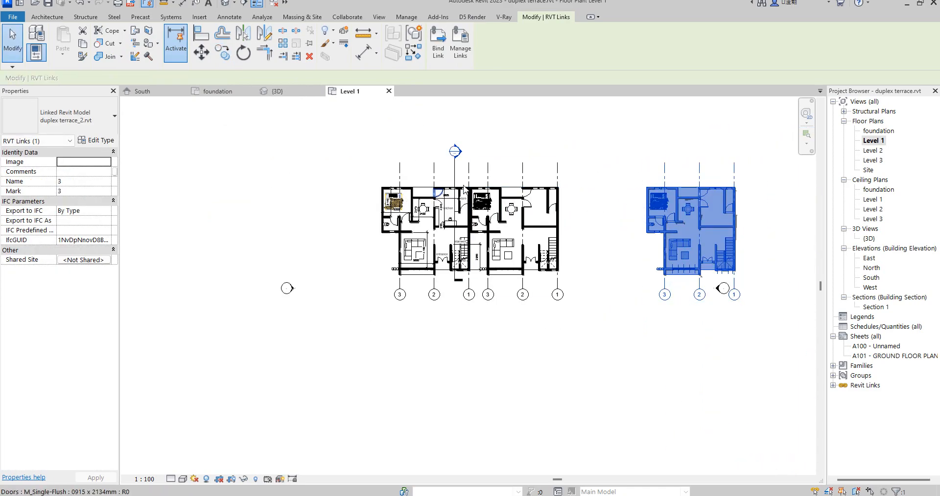
Step: Copy the first linked unit about 10200 mm horizontally, from its upper-left wall corner to its upper-right wall corner, filling the gap in the row
{"action": "left_click", "coordinate": [490, 182]}
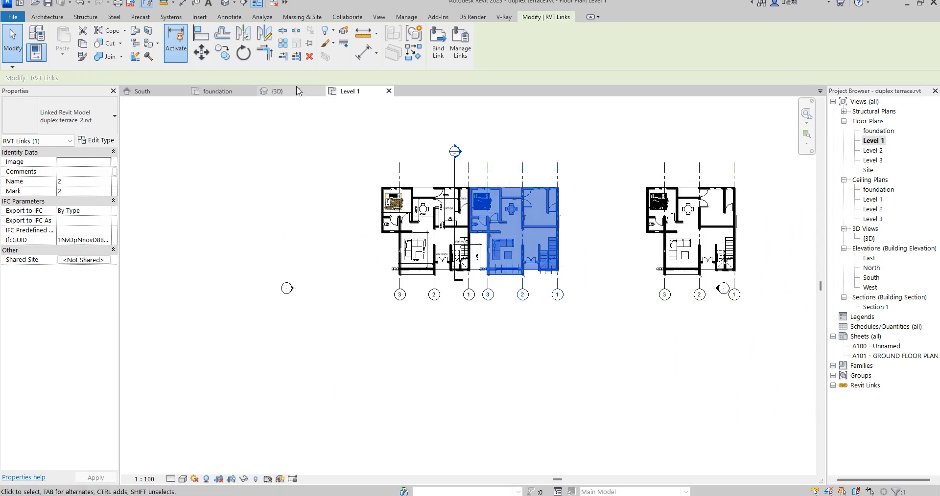
{"action": "left_click", "coordinate": [222, 52]}
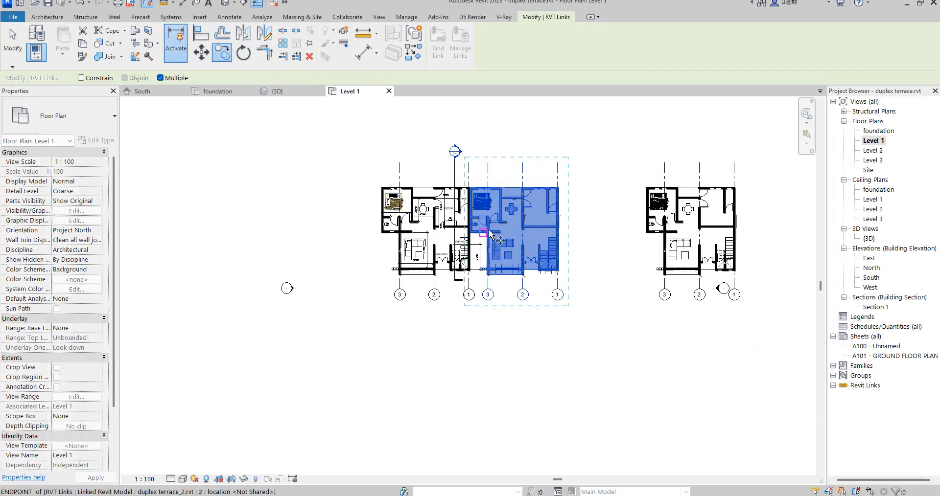
{"action": "scroll", "coordinate": [387, 186], "scroll_direction": "up", "scroll_amount": 2}
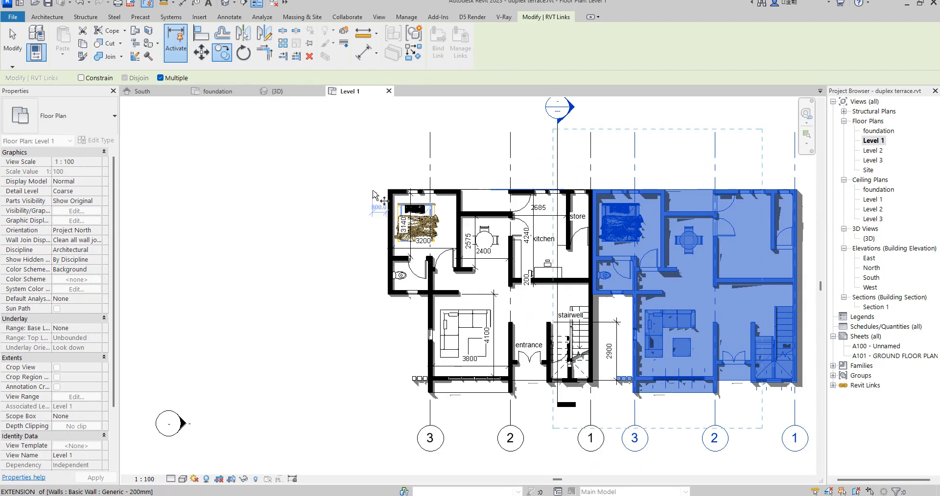
{"action": "scroll", "coordinate": [386, 188], "scroll_direction": "down", "scroll_amount": 1}
{"action": "scroll", "coordinate": [478, 201], "scroll_direction": "up", "scroll_amount": 5}
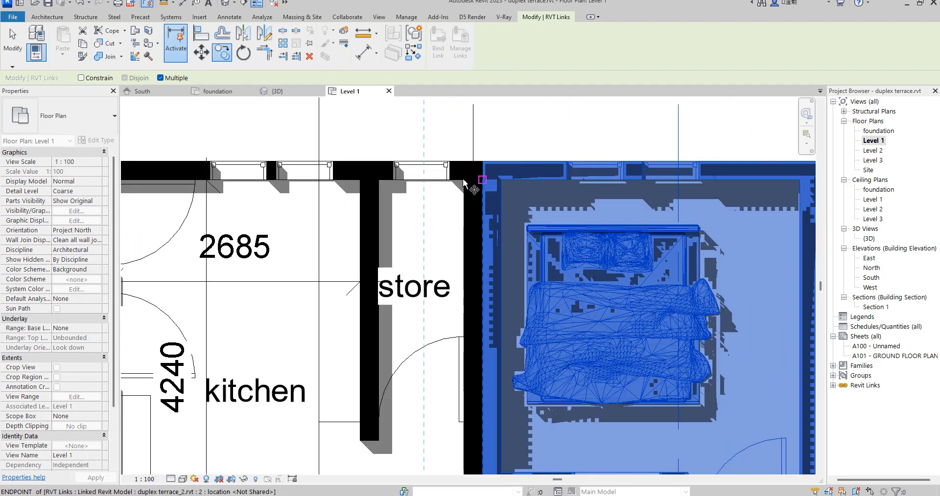
{"action": "scroll", "coordinate": [460, 188], "scroll_direction": "down", "scroll_amount": 4}
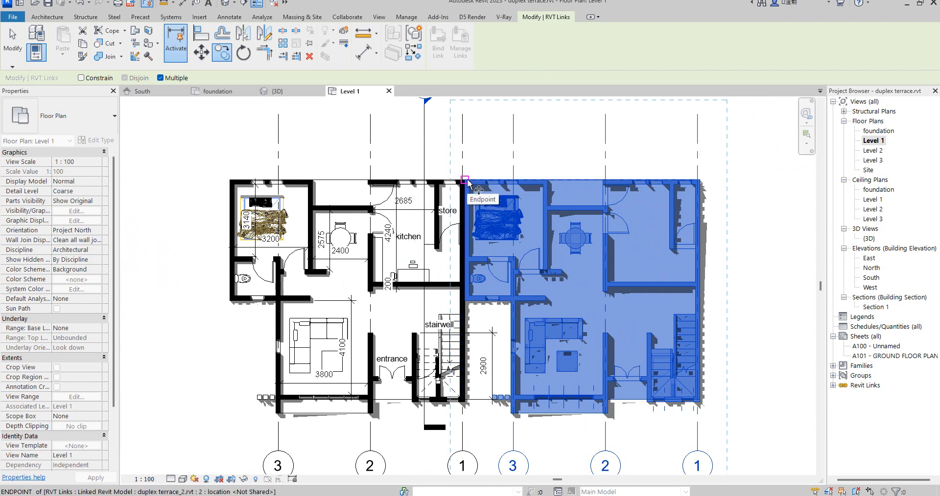
{"action": "scroll", "coordinate": [464, 182], "scroll_direction": "up", "scroll_amount": 3}
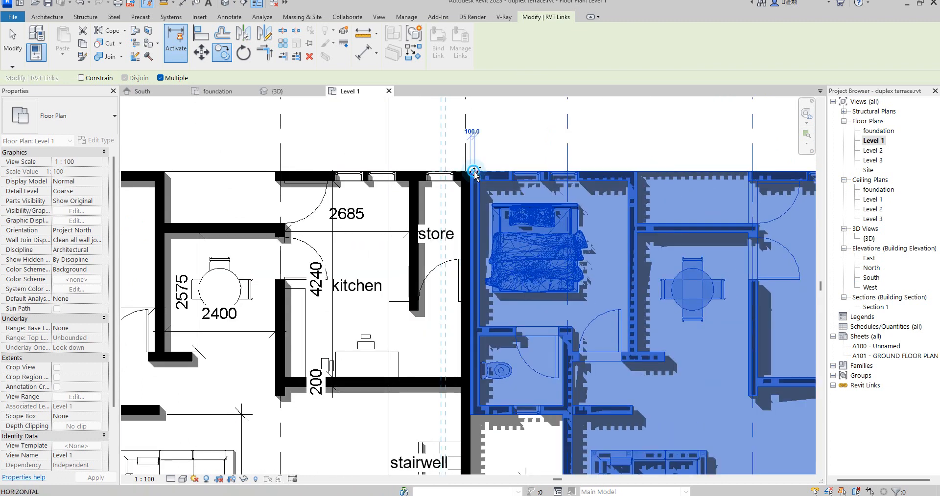
{"action": "left_click", "coordinate": [474, 172]}
{"action": "scroll", "coordinate": [300, 194], "scroll_direction": "down", "scroll_amount": 3}
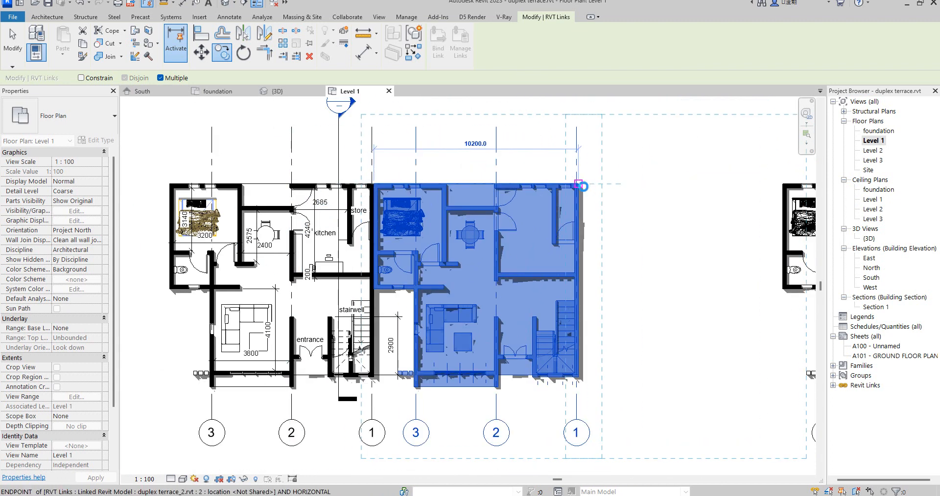
{"action": "left_click", "coordinate": [583, 187]}
{"action": "scroll", "coordinate": [504, 195], "scroll_direction": "down", "scroll_amount": 3}
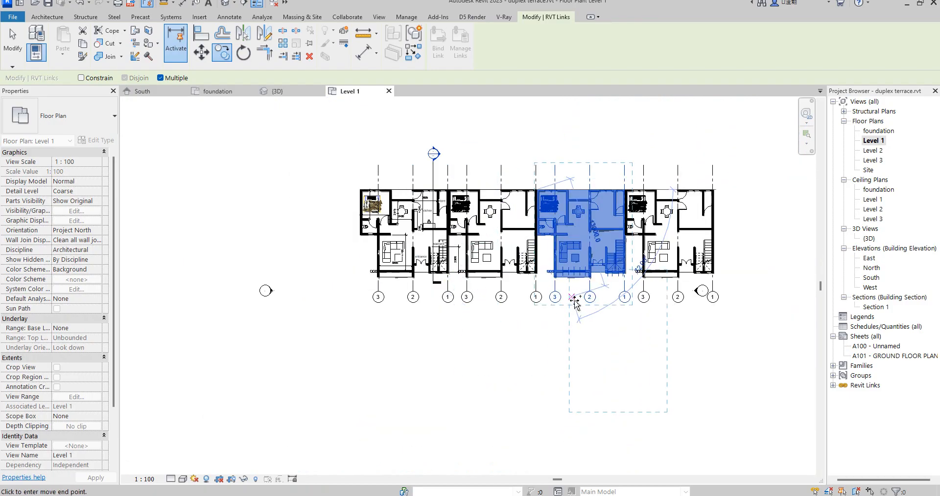
{"action": "key", "text": "Escape"}
{"action": "key", "text": "Escape"}
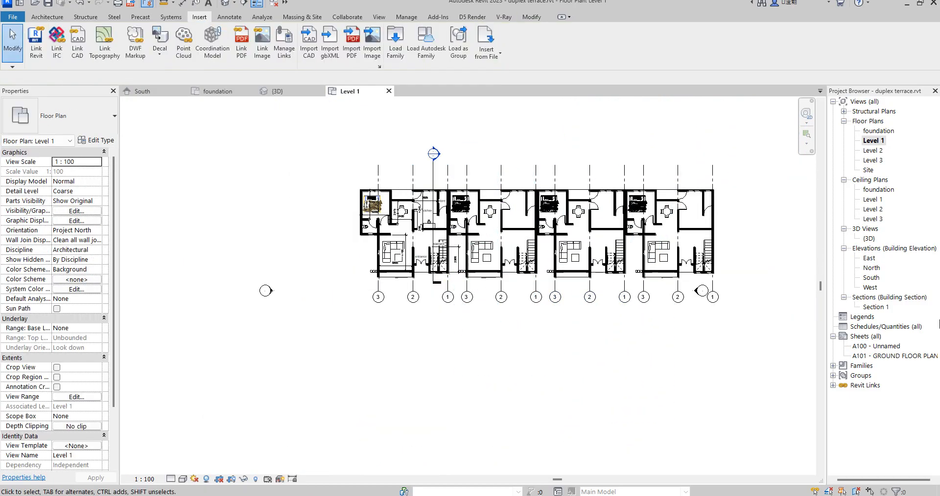
Step: Open the 3D view, orient it to the raised front of the terrace row, and hide the Levels category there
{"action": "double_click", "coordinate": [870, 239]}
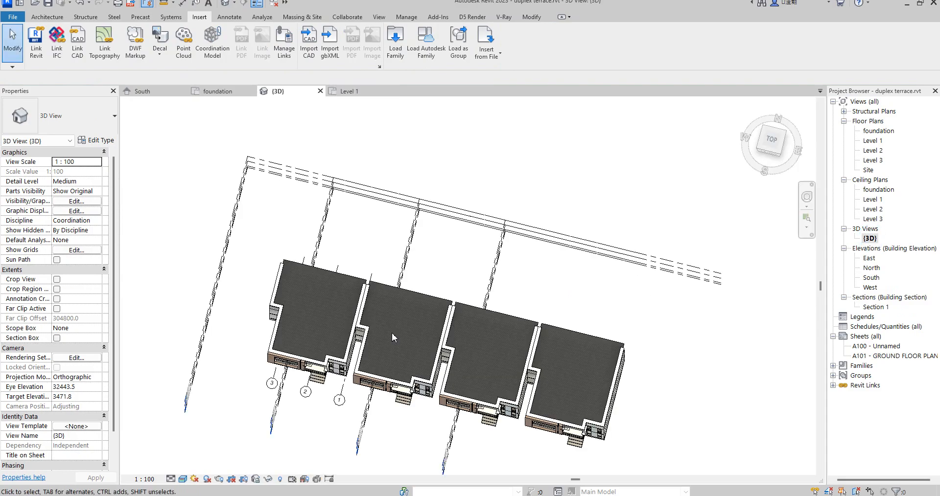
{"action": "left_click", "coordinate": [780, 152]}
{"action": "middle_click_drag", "start_coordinate": [751, 442], "coordinate": [810, 461], "text": "shift"}
{"action": "left_click", "coordinate": [780, 147]}
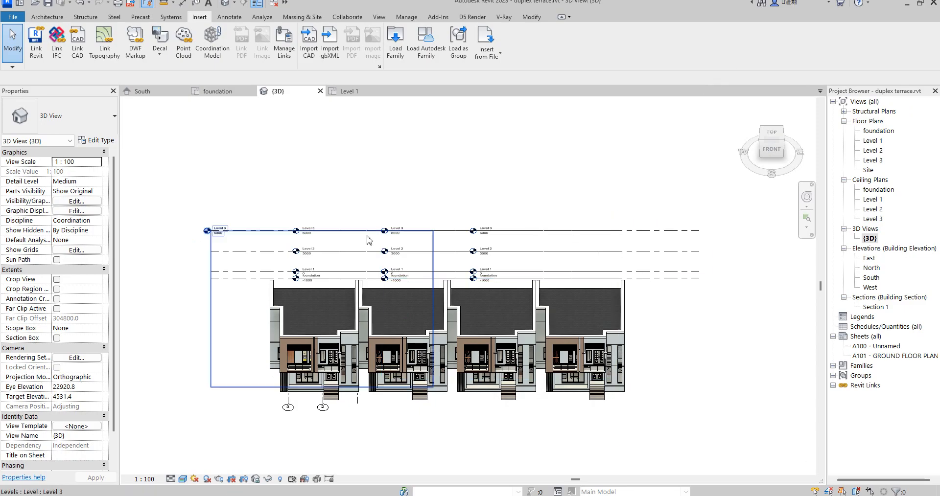
{"action": "left_click", "coordinate": [221, 273]}
{"action": "right_click", "coordinate": [221, 273]}
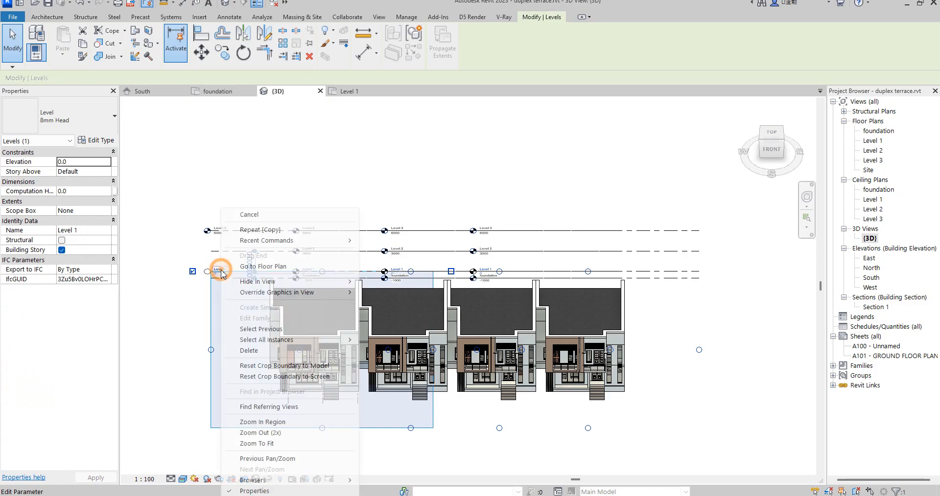
{"action": "mouse_move", "coordinate": [294, 282]}
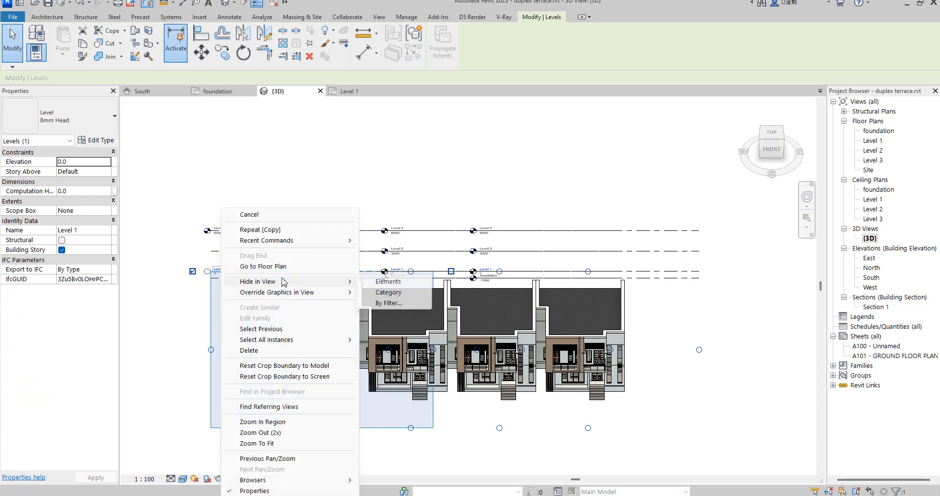
{"action": "left_click", "coordinate": [387, 293]}
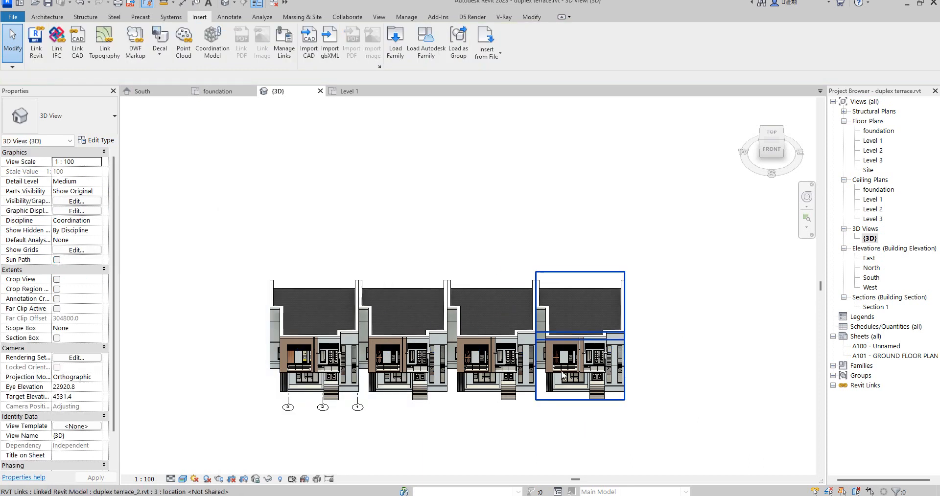
Step: Hide the whole Walls category in the 3D view, starting from a Generic - 200mm wall of the host building
{"action": "scroll", "coordinate": [487, 401], "scroll_direction": "up", "scroll_amount": 4}
{"action": "scroll", "coordinate": [487, 401], "scroll_direction": "down", "scroll_amount": 4}
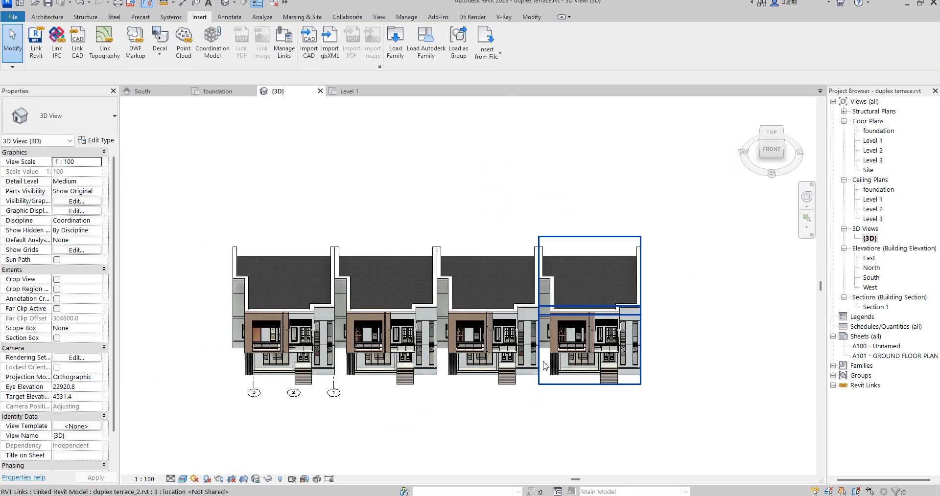
{"action": "scroll", "coordinate": [236, 318], "scroll_direction": "up", "scroll_amount": 3}
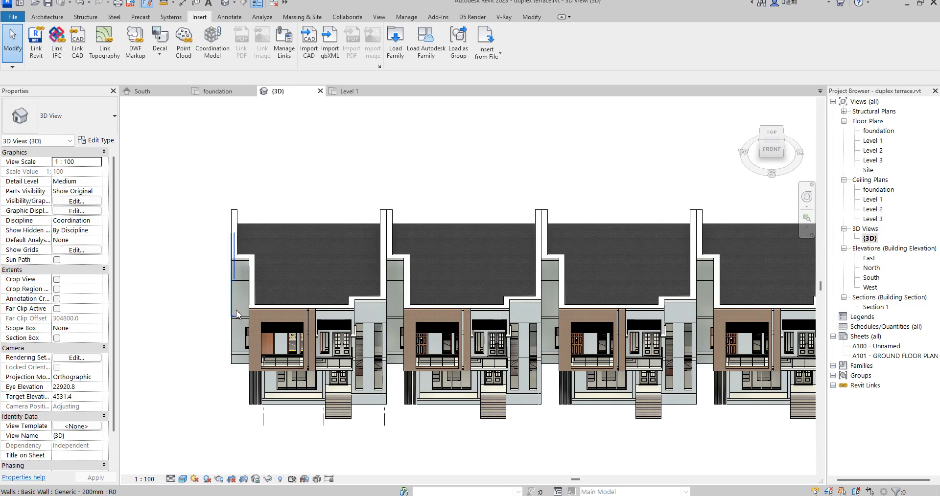
{"action": "left_click", "coordinate": [236, 311]}
{"action": "scroll", "coordinate": [236, 338], "scroll_direction": "up", "scroll_amount": 4}
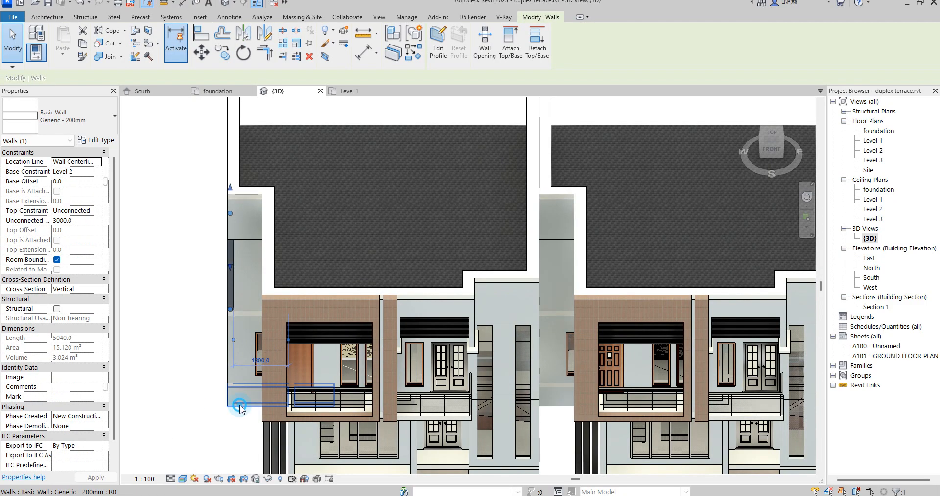
{"action": "left_click", "coordinate": [239, 399]}
{"action": "right_click", "coordinate": [240, 405]}
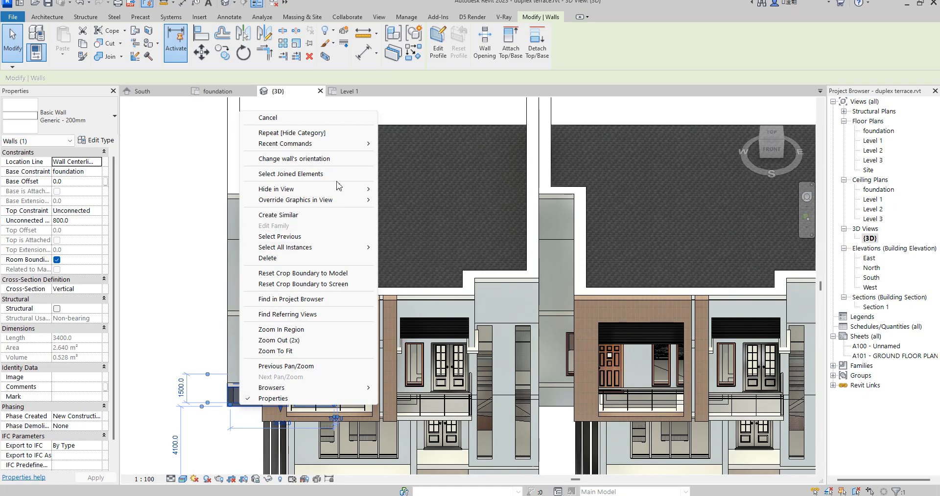
{"action": "mouse_move", "coordinate": [353, 191]}
{"action": "left_click", "coordinate": [407, 199]}
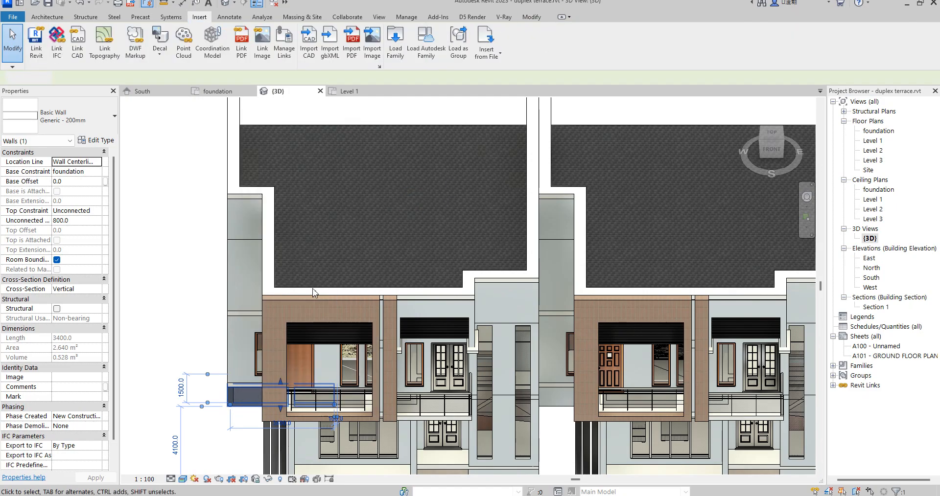
{"action": "key", "text": "Escape"}
Step: Examine the exposed interiors, stairs and furniture of the four units from the front and the front-right corner
{"action": "scroll", "coordinate": [314, 292], "scroll_direction": "down", "scroll_amount": 10}
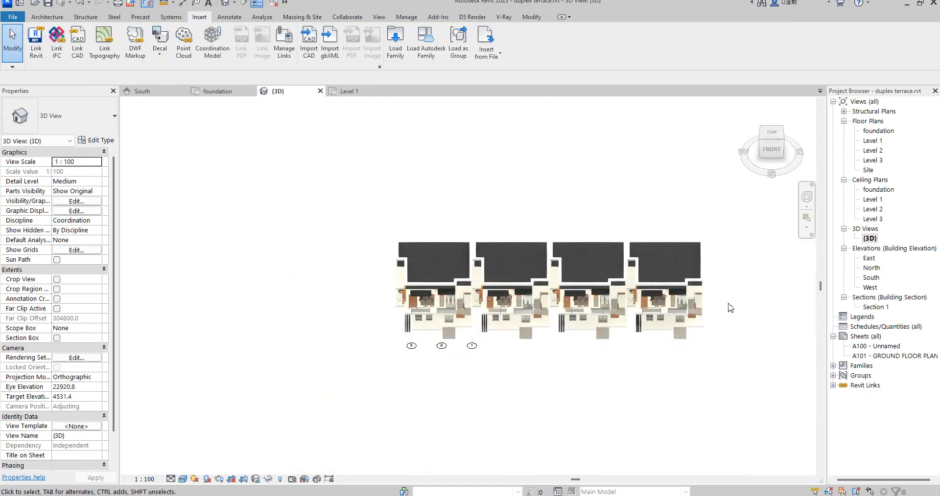
{"action": "scroll", "coordinate": [656, 312], "scroll_direction": "up", "scroll_amount": 6}
{"action": "scroll", "coordinate": [656, 312], "scroll_direction": "down", "scroll_amount": 5}
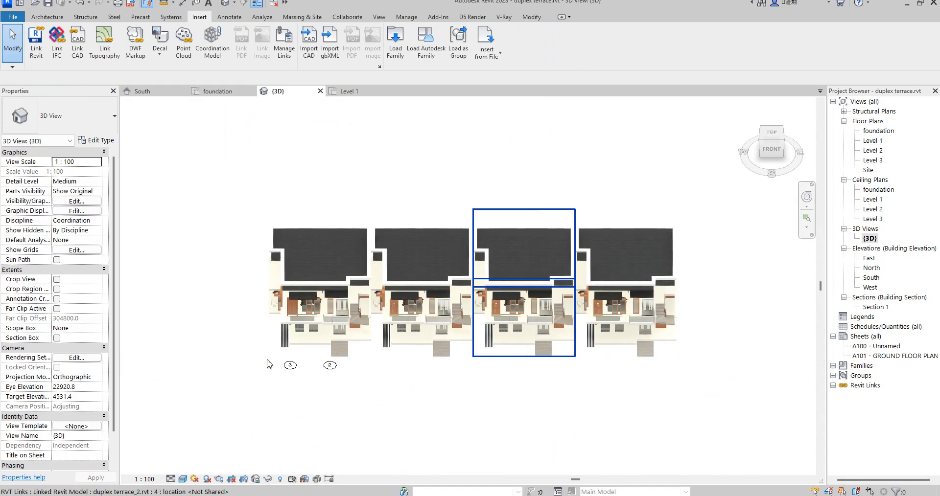
{"action": "scroll", "coordinate": [382, 319], "scroll_direction": "up", "scroll_amount": 3}
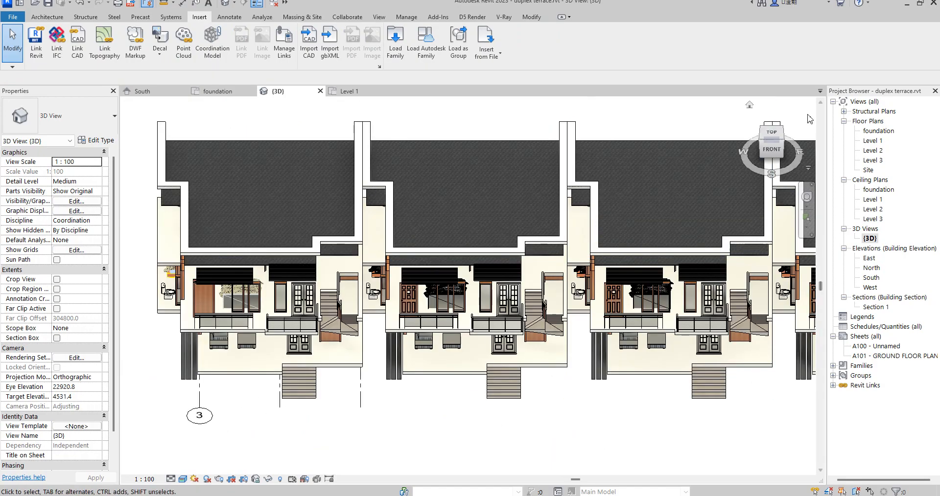
{"action": "mouse_move", "coordinate": [760, 141]}
{"action": "left_mouse_down"}
{"action": "mouse_move", "coordinate": [778, 142]}
{"action": "mouse_move", "coordinate": [682, 142]}
{"action": "mouse_move", "coordinate": [579, 160]}
{"action": "mouse_move", "coordinate": [592, 145]}
{"action": "mouse_move", "coordinate": [627, 198]}
{"action": "mouse_move", "coordinate": [738, 200]}
{"action": "mouse_move", "coordinate": [608, 341]}
{"action": "left_mouse_up"}
{"action": "scroll", "coordinate": [547, 435], "scroll_direction": "up", "scroll_amount": 3}
{"action": "scroll", "coordinate": [547, 435], "scroll_direction": "down", "scroll_amount": 5}
{"action": "scroll", "coordinate": [563, 416], "scroll_direction": "up", "scroll_amount": 6}
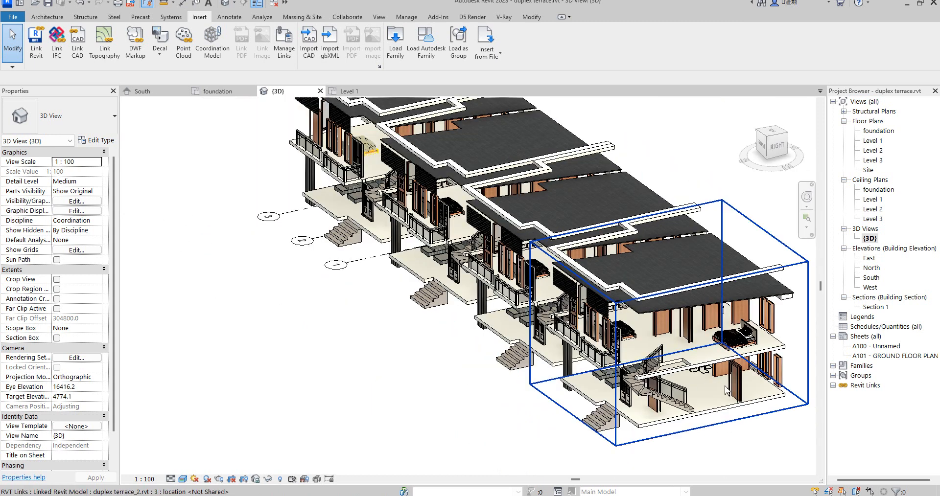
{"action": "scroll", "coordinate": [586, 389], "scroll_direction": "down", "scroll_amount": 5}
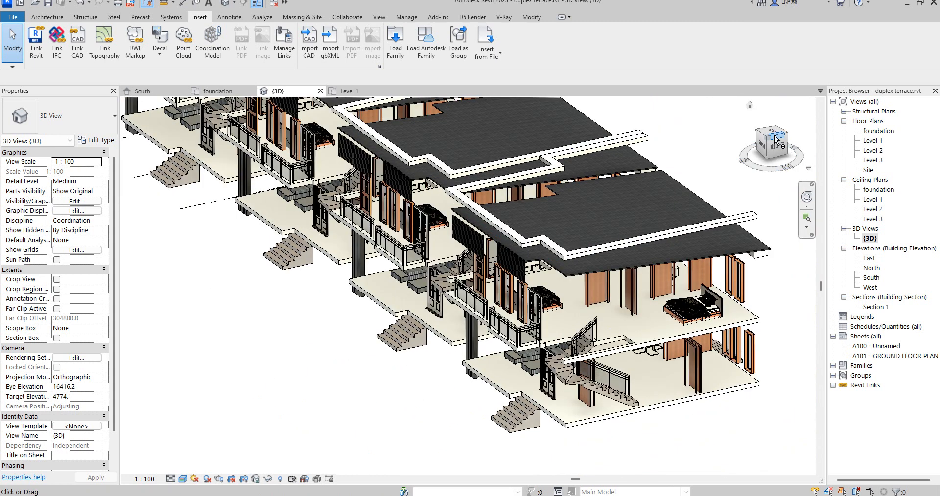
{"action": "mouse_move", "coordinate": [768, 142]}
{"action": "left_mouse_down"}
{"action": "mouse_move", "coordinate": [142, 147]}
{"action": "mouse_move", "coordinate": [254, 132]}
{"action": "left_mouse_up"}
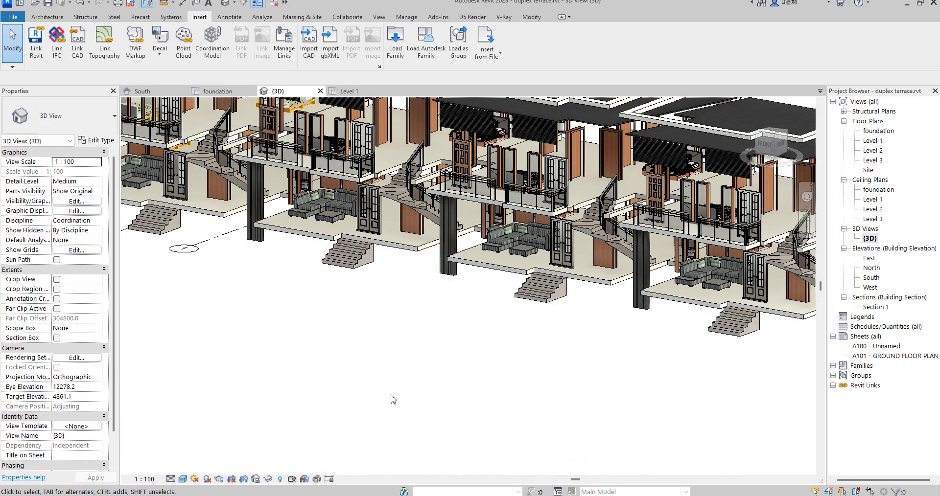
{"action": "scroll", "coordinate": [381, 362], "scroll_direction": "down", "scroll_amount": 4}
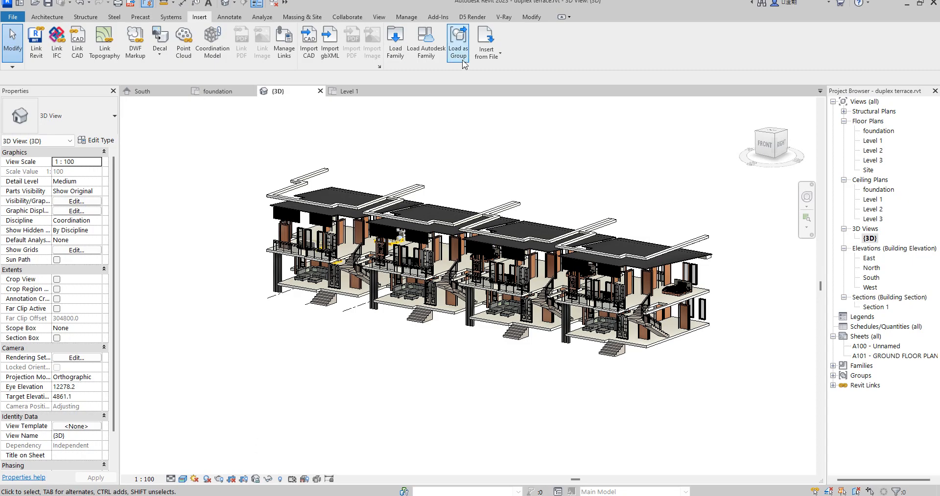
Step: Reveal the hidden elements, unhide the Walls category using the host's front facade wall, and leave the reveal mode
{"action": "left_click", "coordinate": [282, 480]}
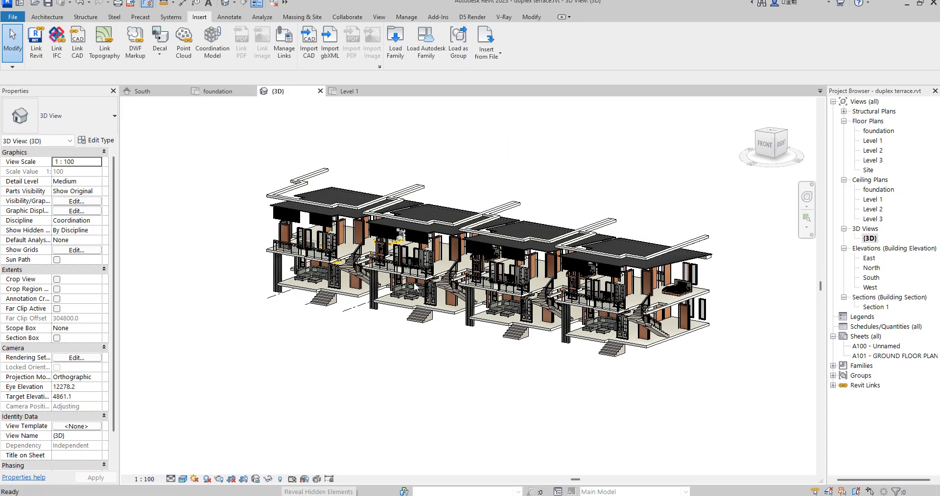
{"action": "left_click", "coordinate": [264, 222]}
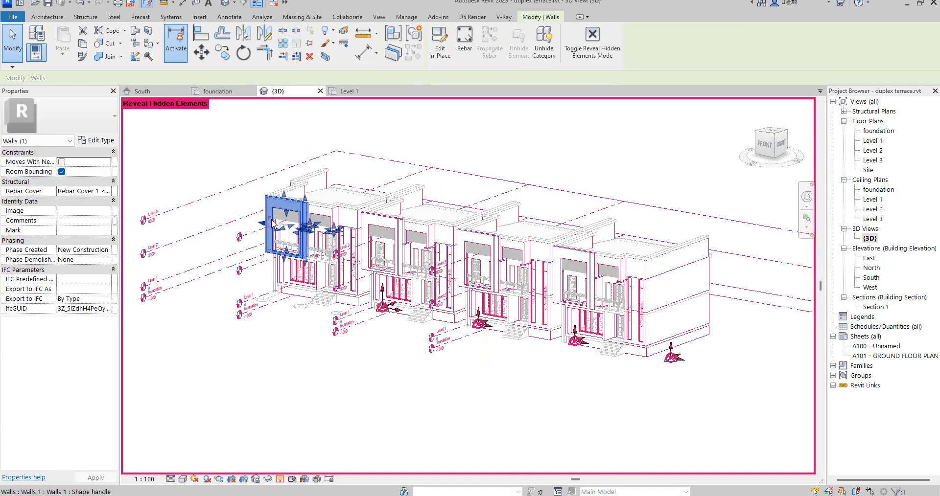
{"action": "left_click", "coordinate": [539, 42]}
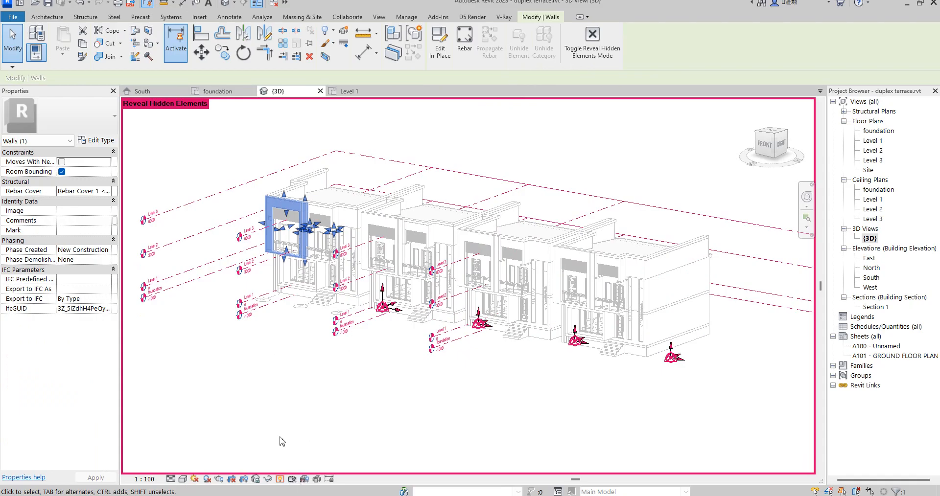
{"action": "left_click", "coordinate": [598, 42]}
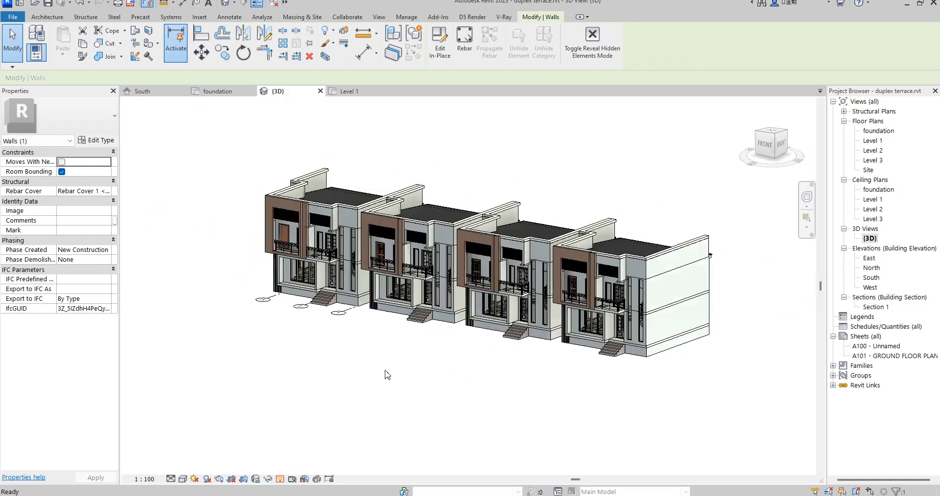
{"action": "scroll", "coordinate": [433, 364], "scroll_direction": "up", "scroll_amount": 3}
{"action": "scroll", "coordinate": [320, 344], "scroll_direction": "down", "scroll_amount": 5}
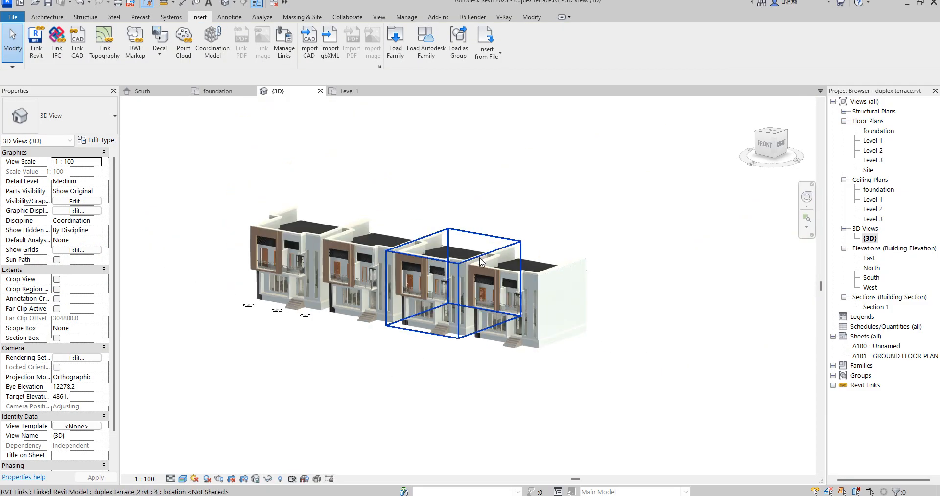
Step: Examine the full terrace row of four units in the 3D view from the front-right corner, viewing facades and roofs from above
{"action": "left_click", "coordinate": [774, 142]}
{"action": "scroll", "coordinate": [637, 350], "scroll_direction": "up", "scroll_amount": 2}
{"action": "scroll", "coordinate": [499, 397], "scroll_direction": "up", "scroll_amount": 3}
{"action": "scroll", "coordinate": [487, 364], "scroll_direction": "down", "scroll_amount": 4}
{"action": "scroll", "coordinate": [513, 402], "scroll_direction": "down", "scroll_amount": 3}
{"action": "scroll", "coordinate": [413, 409], "scroll_direction": "up", "scroll_amount": 2}
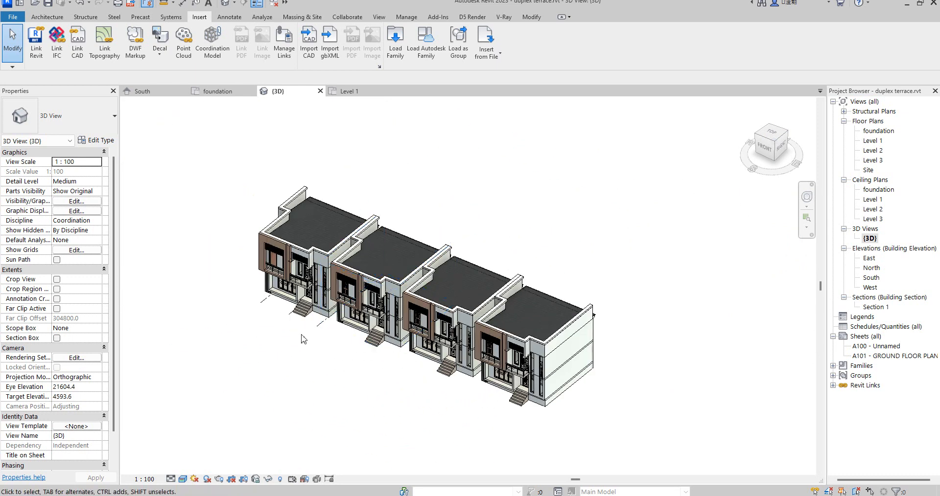
{"action": "scroll", "coordinate": [240, 298], "scroll_direction": "up", "scroll_amount": 4}
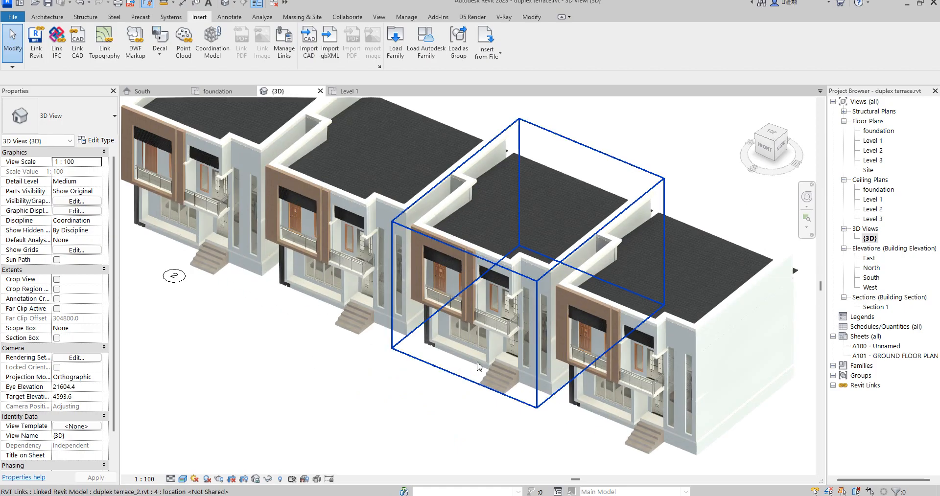
{"action": "mouse_move", "coordinate": [758, 143]}
{"action": "left_mouse_down"}
{"action": "mouse_move", "coordinate": [203, 129]}
{"action": "mouse_move", "coordinate": [254, 126]}
{"action": "mouse_move", "coordinate": [133, 142]}
{"action": "mouse_move", "coordinate": [677, 137]}
{"action": "left_mouse_up"}
{"action": "scroll", "coordinate": [484, 470], "scroll_direction": "down", "scroll_amount": 4}
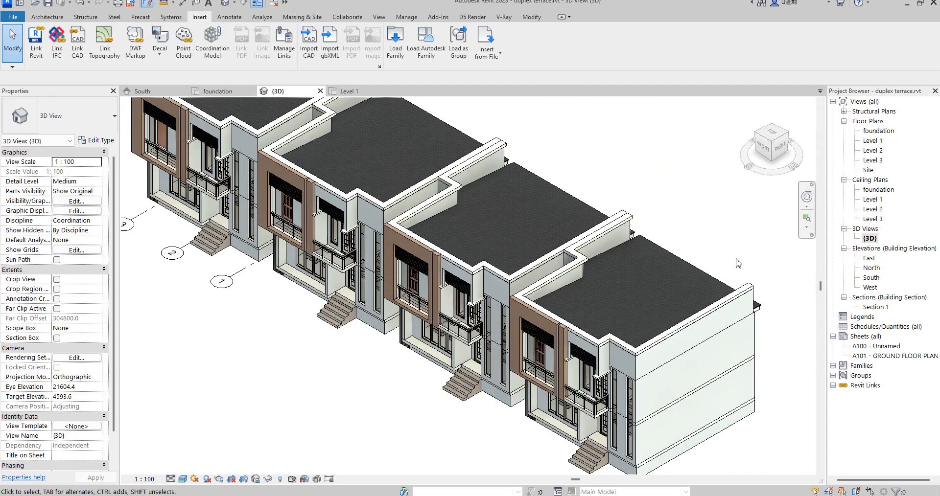
{"action": "scroll", "coordinate": [459, 221], "scroll_direction": "up", "scroll_amount": 6}
{"action": "scroll", "coordinate": [459, 222], "scroll_direction": "down", "scroll_amount": 6}
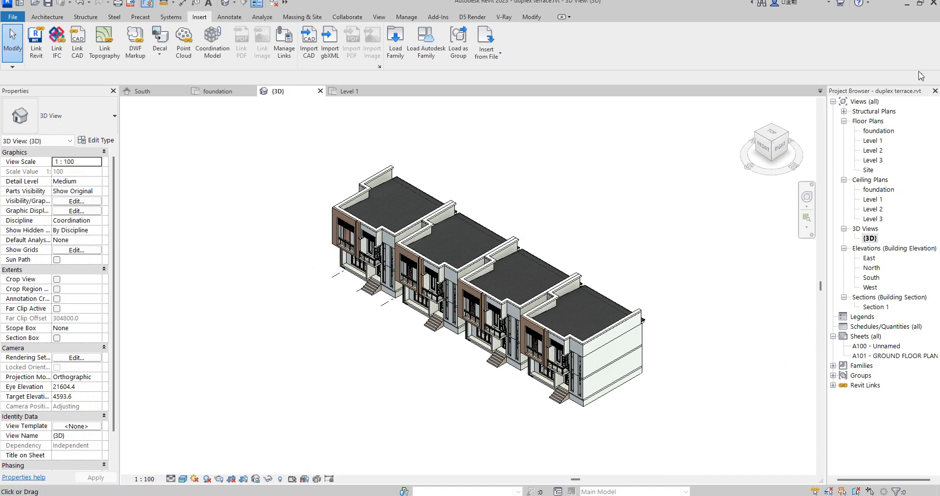
Step: In the foundation plan, draw a Wide Lines detail rectangle about 5400 by 1200 mm along the first unit's wall, beside its grid-2 steps
{"action": "double_click", "coordinate": [879, 132]}
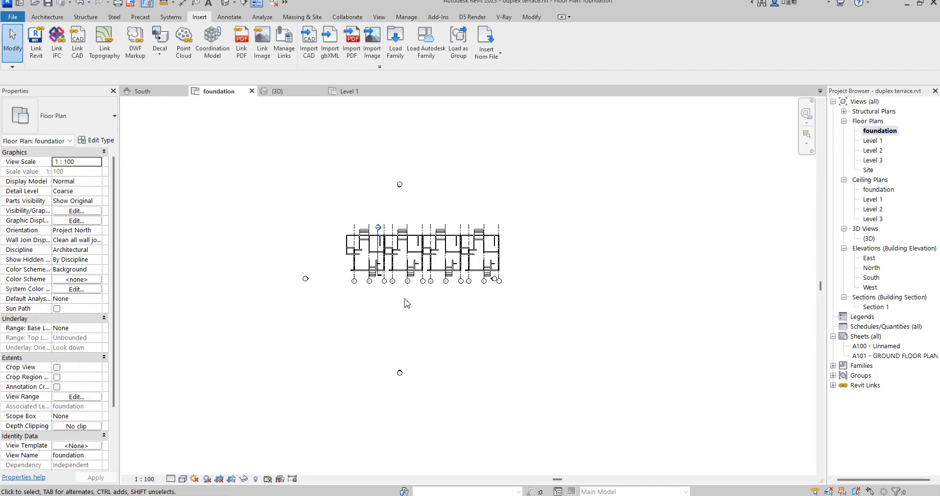
{"action": "scroll", "coordinate": [407, 303], "scroll_direction": "up", "scroll_amount": 2}
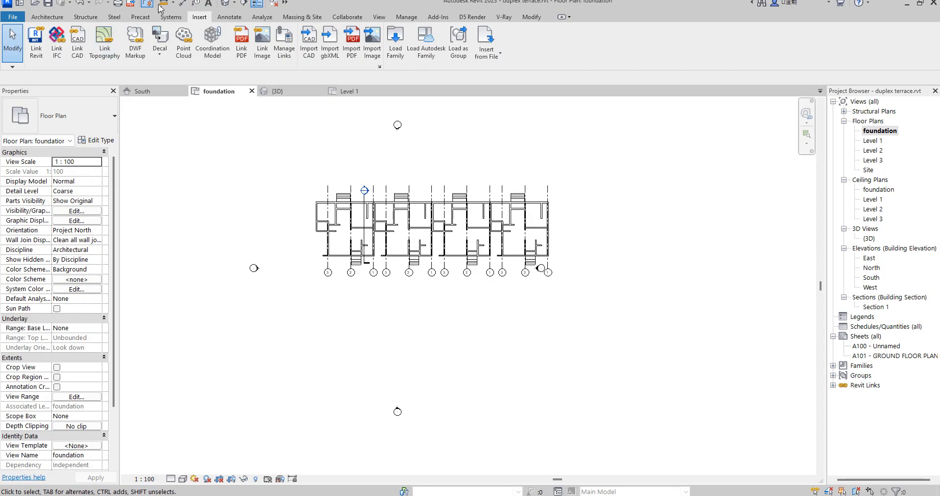
{"action": "left_click", "coordinate": [229, 17]}
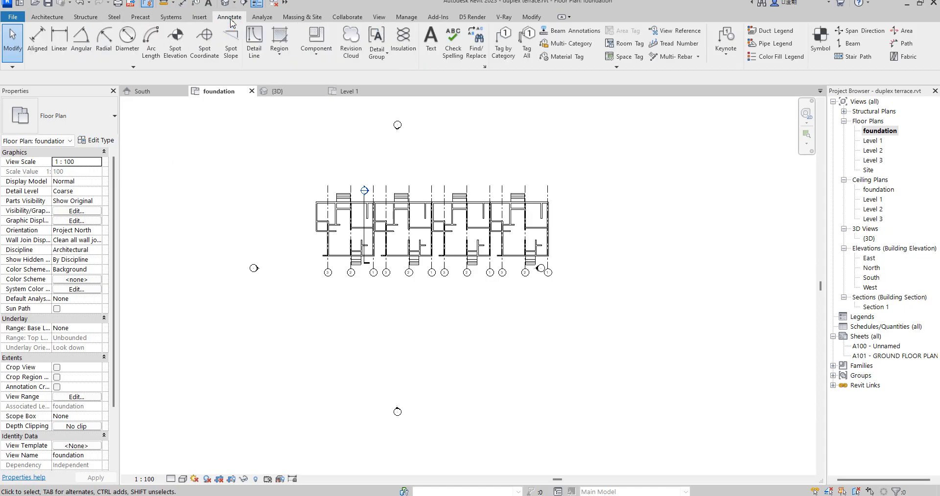
{"action": "left_click", "coordinate": [254, 45]}
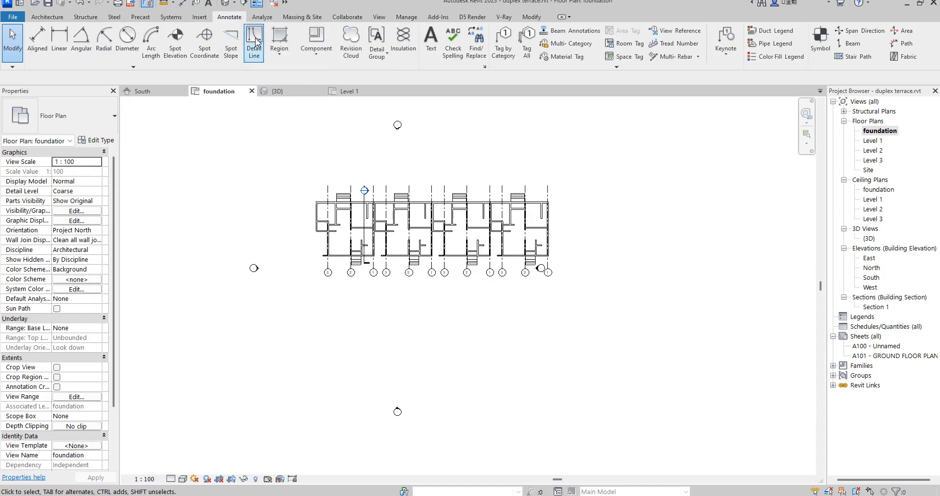
{"action": "scroll", "coordinate": [337, 271], "scroll_direction": "up", "scroll_amount": 2}
{"action": "scroll", "coordinate": [347, 274], "scroll_direction": "up", "scroll_amount": 2}
{"action": "left_click", "coordinate": [446, 31]}
{"action": "scroll", "coordinate": [386, 255], "scroll_direction": "up", "scroll_amount": 4}
{"action": "left_click", "coordinate": [394, 207]}
{"action": "left_click", "coordinate": [142, 261]}
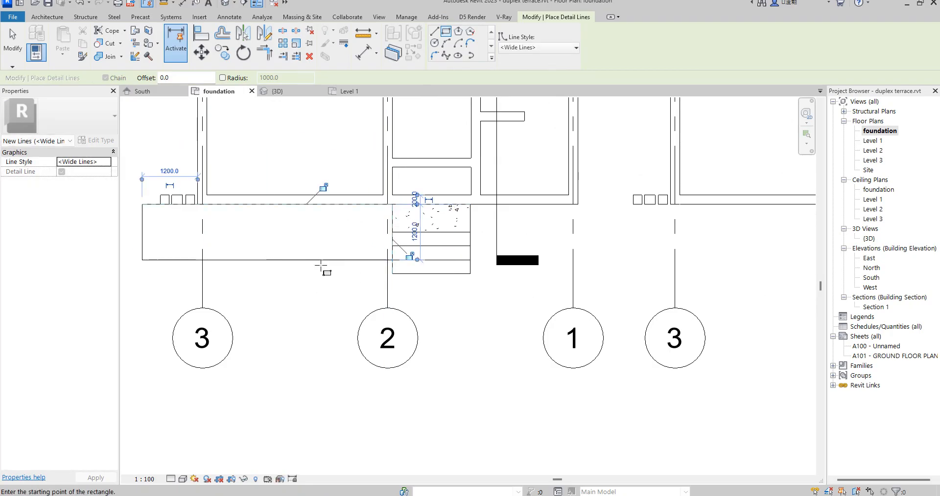
{"action": "scroll", "coordinate": [305, 265], "scroll_direction": "down", "scroll_amount": 3}
{"action": "right_click", "coordinate": [348, 380]}
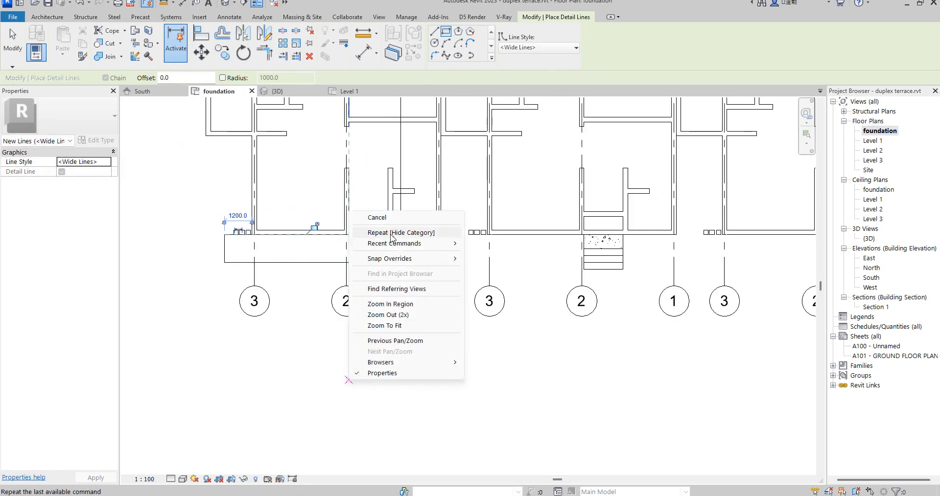
{"action": "left_click", "coordinate": [377, 217]}
{"action": "right_click", "coordinate": [209, 259]}
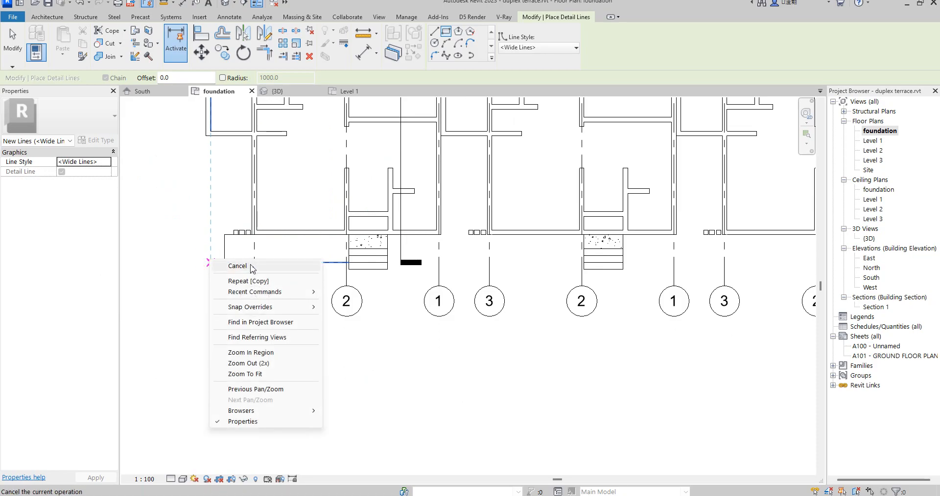
{"action": "left_click", "coordinate": [248, 266]}
Step: Copy the detail-line rectangle 10200 mm along the row to the matching wall corner of the second unit, with multiple copies enabled
{"action": "mouse_move", "coordinate": [198, 233]}
{"action": "left_mouse_down"}
{"action": "mouse_move", "coordinate": [243, 261]}
{"action": "mouse_move", "coordinate": [351, 289]}
{"action": "left_mouse_up"}
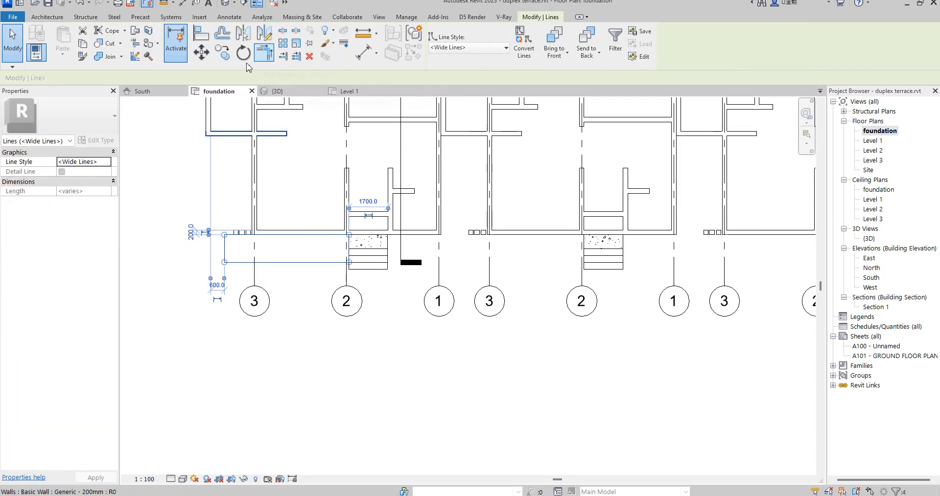
{"action": "left_click", "coordinate": [223, 53]}
{"action": "scroll", "coordinate": [241, 245], "scroll_direction": "up", "scroll_amount": 2}
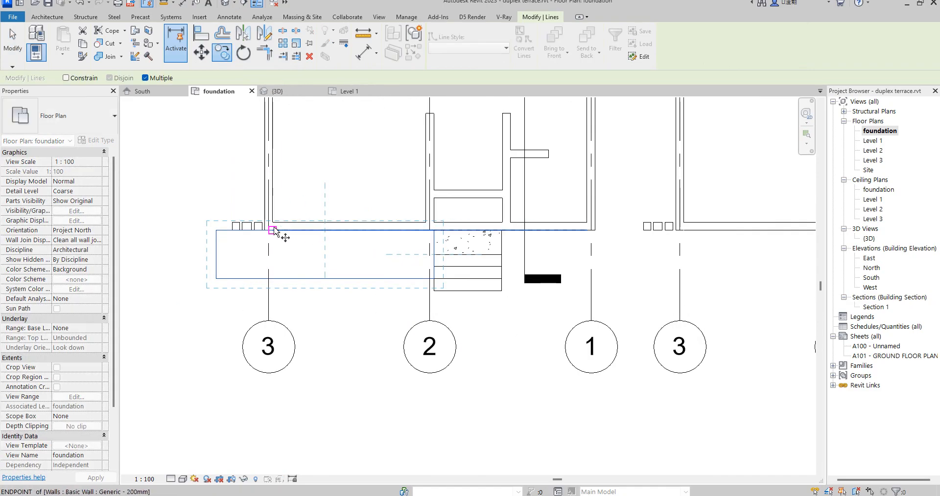
{"action": "left_click", "coordinate": [273, 220]}
{"action": "scroll", "coordinate": [227, 234], "scroll_direction": "down", "scroll_amount": 2}
{"action": "scroll", "coordinate": [447, 222], "scroll_direction": "up", "scroll_amount": 2}
{"action": "left_click", "coordinate": [449, 228]}
{"action": "scroll", "coordinate": [384, 253], "scroll_direction": "down", "scroll_amount": 4}
{"action": "scroll", "coordinate": [589, 241], "scroll_direction": "up", "scroll_amount": 3}
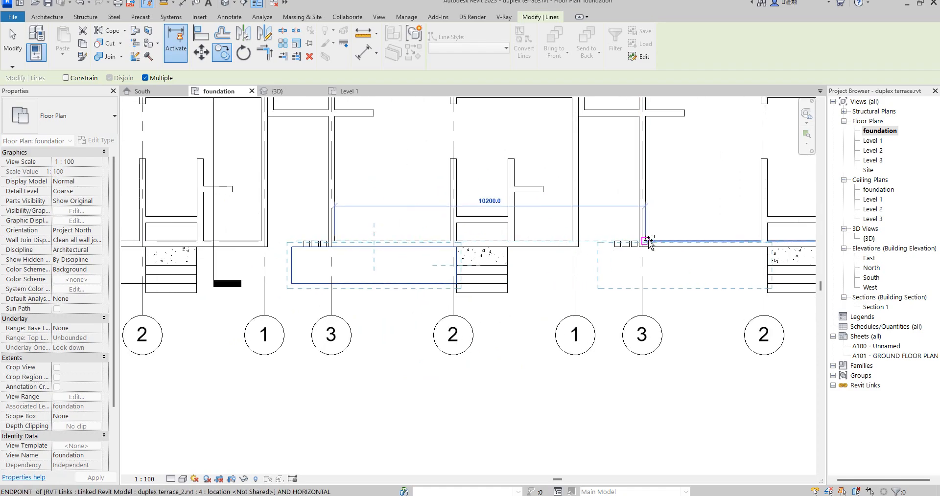
Step: Place the remaining rectangle copies at the matching wall corners of the third and fourth units and end the Copy command
{"action": "scroll", "coordinate": [525, 250], "scroll_direction": "down", "scroll_amount": 3}
{"action": "scroll", "coordinate": [634, 259], "scroll_direction": "down", "scroll_amount": 2}
{"action": "scroll", "coordinate": [497, 269], "scroll_direction": "up", "scroll_amount": 5}
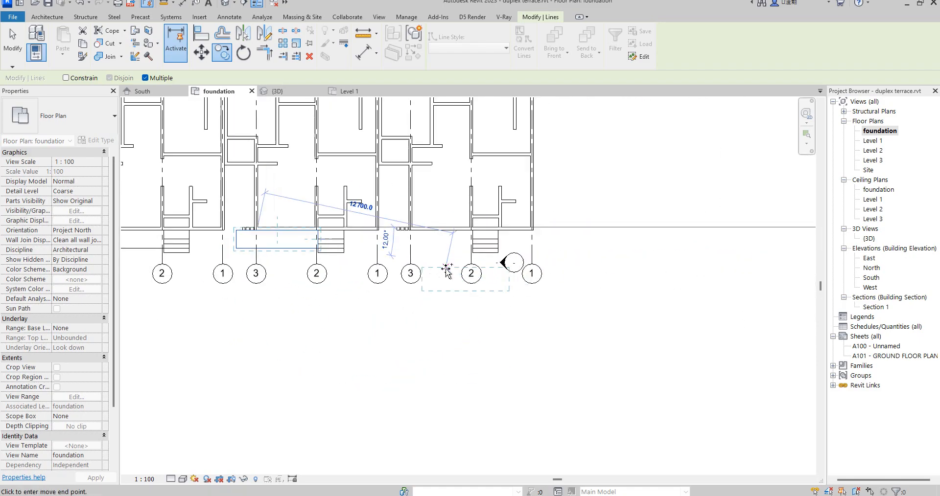
{"action": "left_click", "coordinate": [390, 221]}
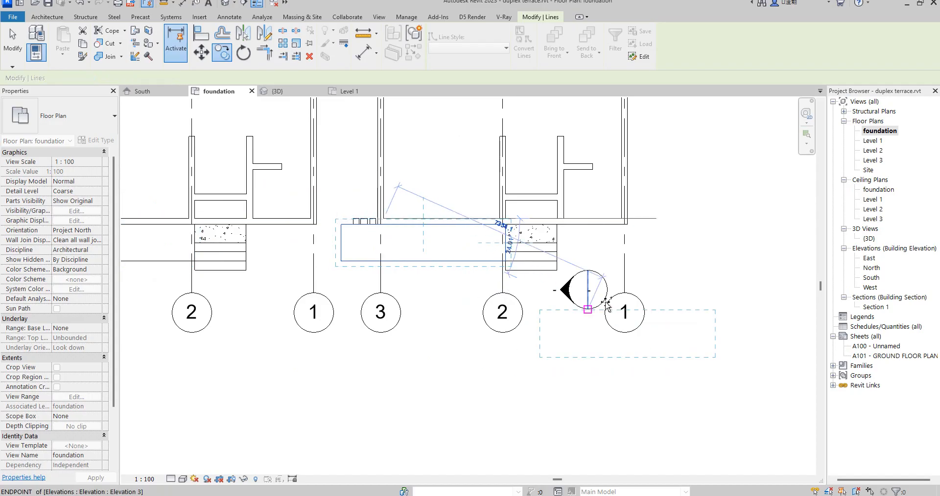
{"action": "scroll", "coordinate": [654, 370], "scroll_direction": "down", "scroll_amount": 2}
{"action": "key", "text": "Escape"}
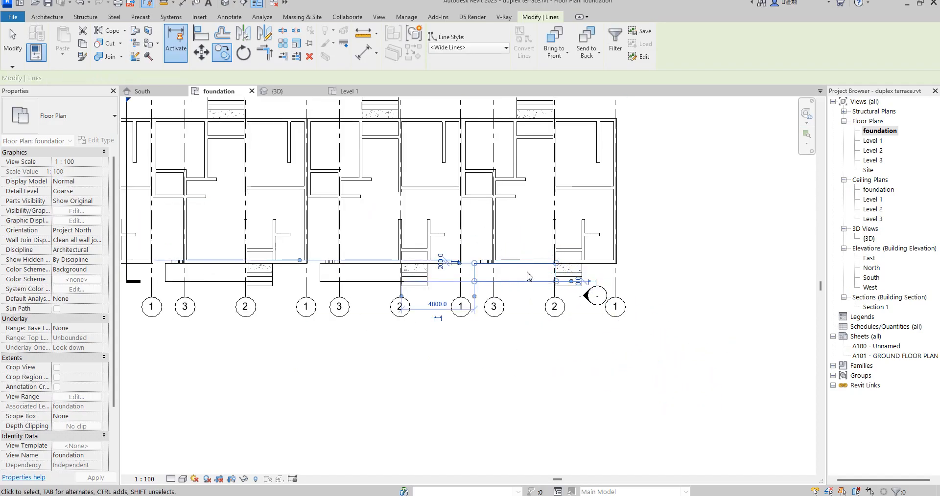
{"action": "scroll", "coordinate": [587, 294], "scroll_direction": "up", "scroll_amount": 3}
{"action": "scroll", "coordinate": [587, 324], "scroll_direction": "down", "scroll_amount": 2}
{"action": "scroll", "coordinate": [587, 324], "scroll_direction": "down", "scroll_amount": 1}
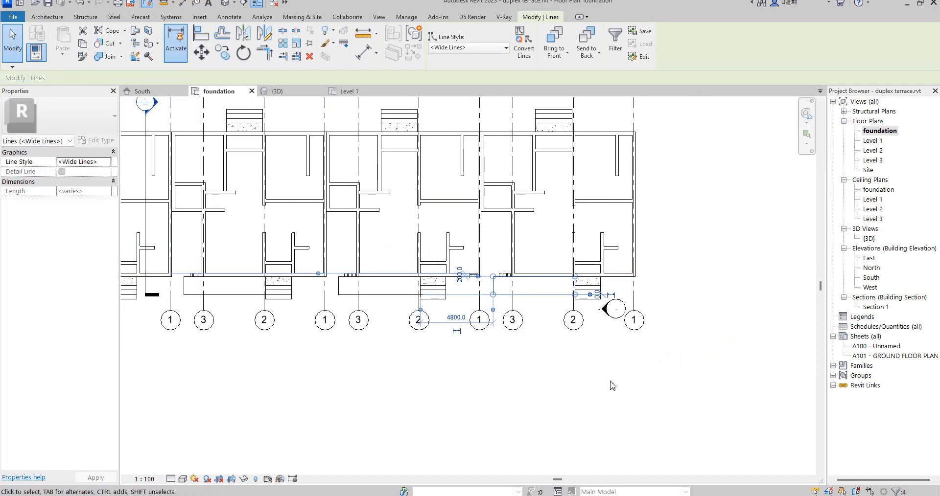
{"action": "key", "text": "Escape"}
{"action": "scroll", "coordinate": [505, 390], "scroll_direction": "down", "scroll_amount": 2}
{"action": "scroll", "coordinate": [467, 318], "scroll_direction": "up", "scroll_amount": 2}
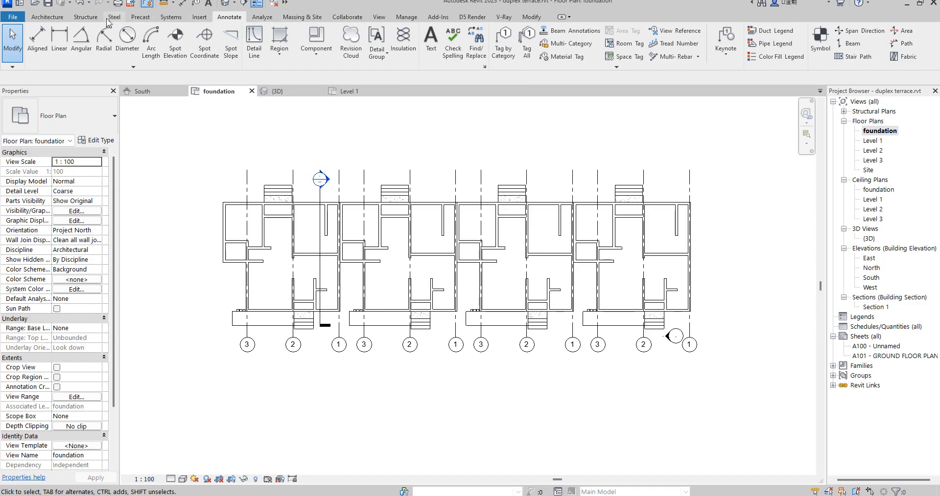
Step: Create an in-place component in the Casework category and give it a custom name
{"action": "left_click", "coordinate": [47, 17]}
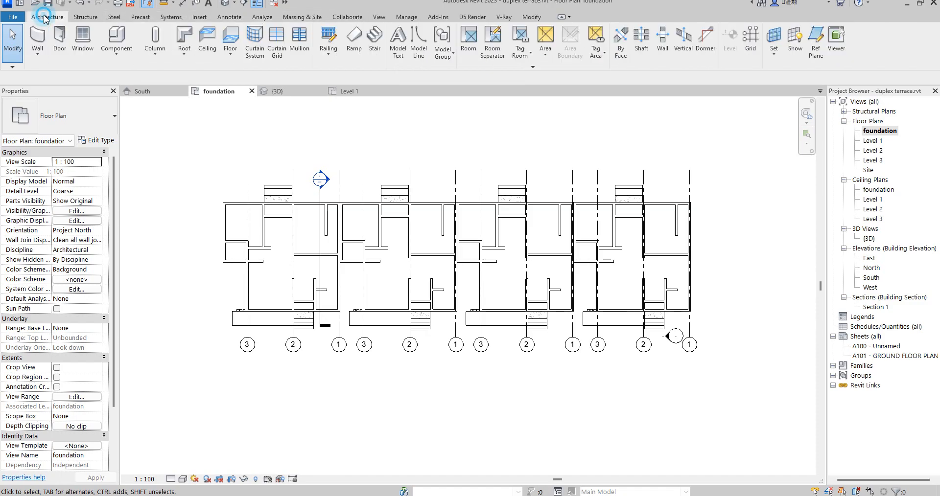
{"action": "left_click", "coordinate": [116, 36]}
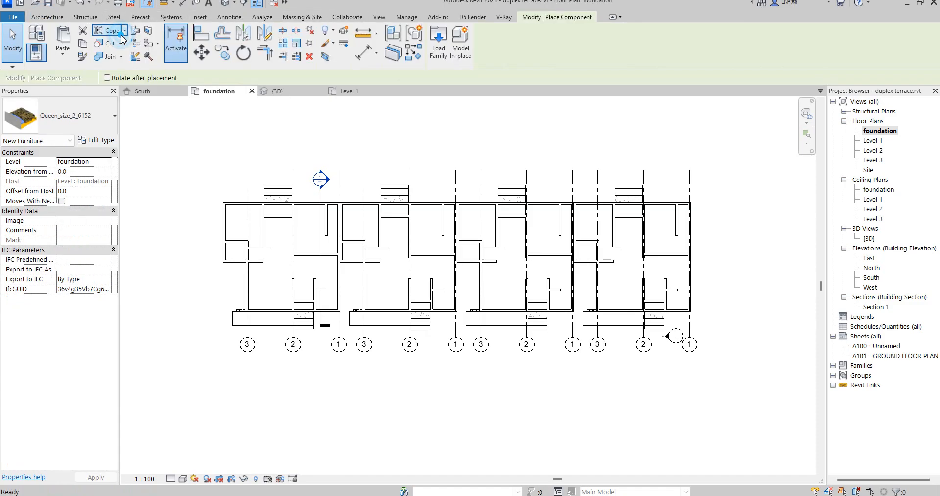
{"action": "left_click", "coordinate": [460, 43]}
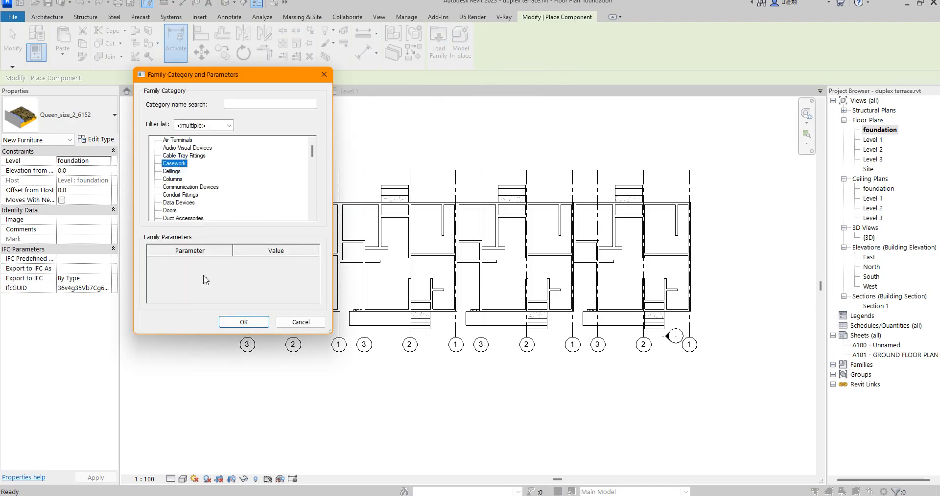
{"action": "left_click", "coordinate": [244, 325]}
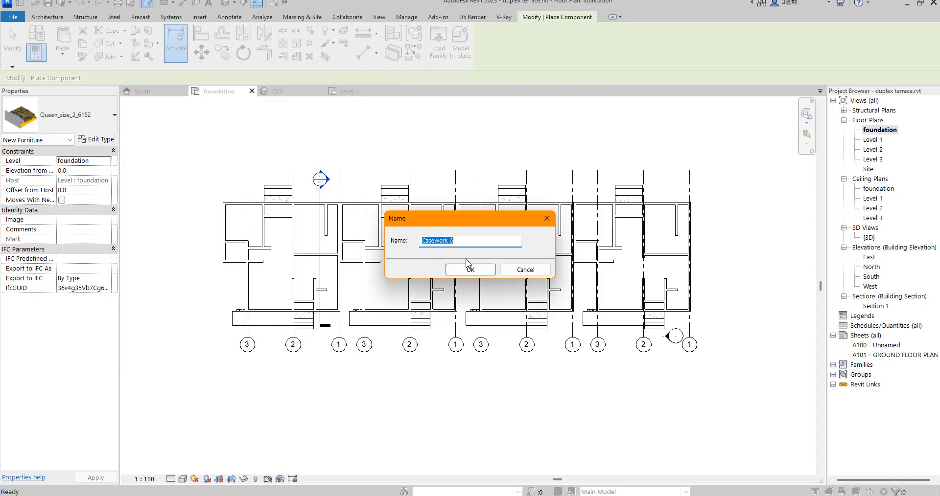
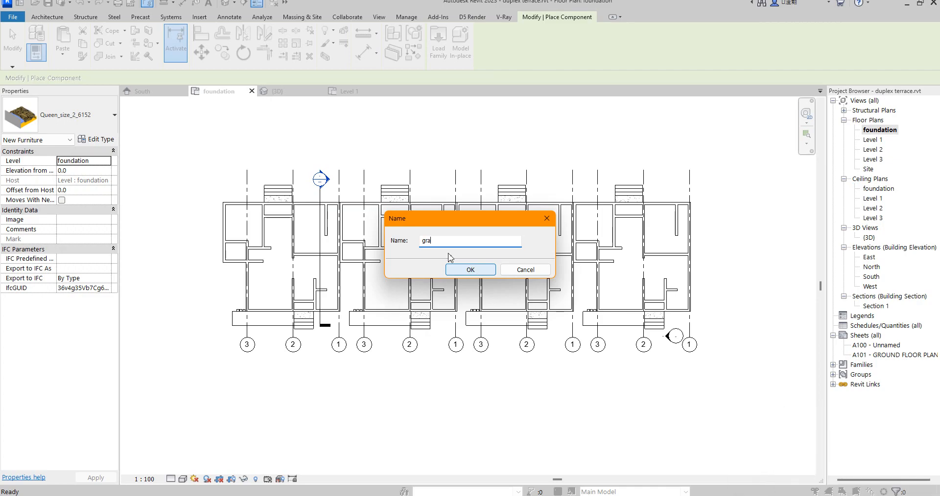
{"action": "left_click", "coordinate": [489, 276]}
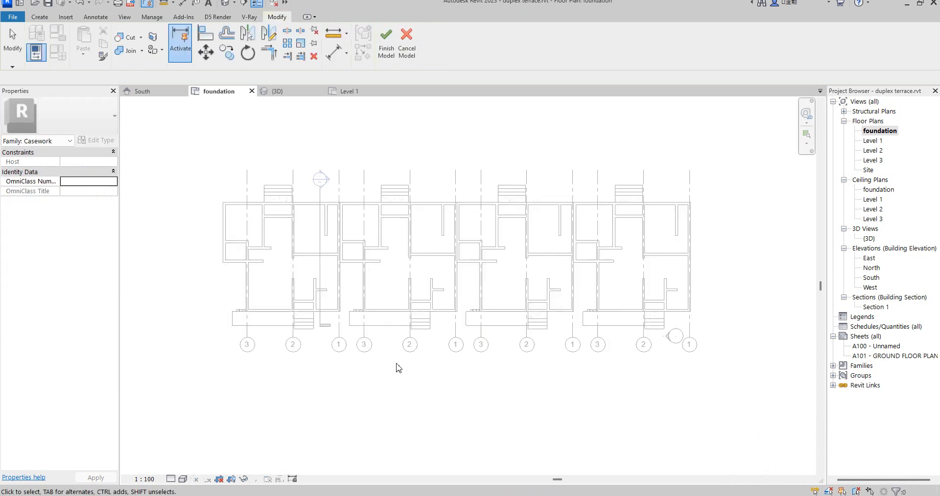
Step: Start a solid extrusion with a depth of 250 and sketch a 5400 by 1200 mm rectangle over the first unit's detail-line outline
{"action": "left_click", "coordinate": [39, 17]}
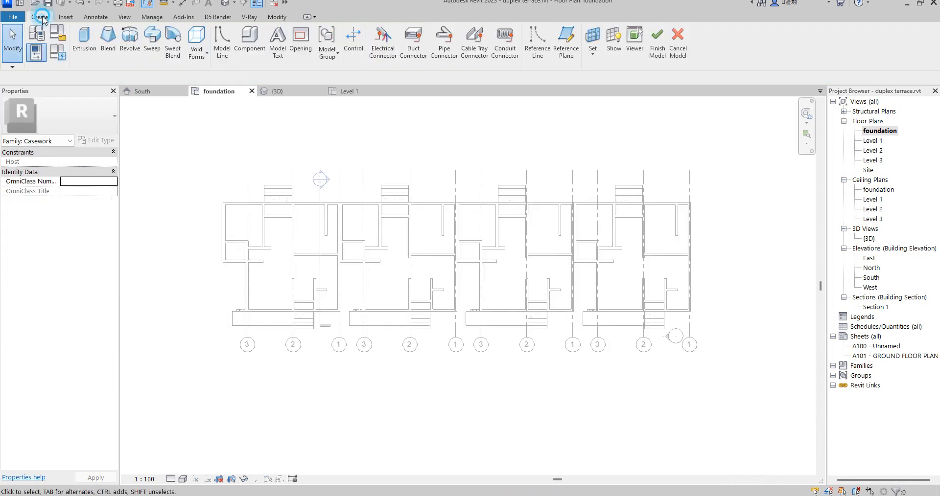
{"action": "left_click", "coordinate": [84, 47]}
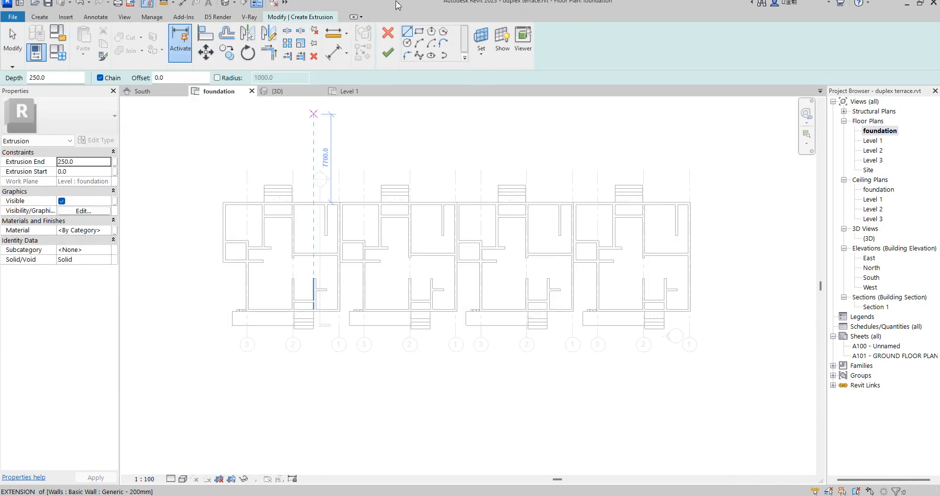
{"action": "left_click", "coordinate": [420, 32]}
{"action": "scroll", "coordinate": [325, 303], "scroll_direction": "up", "scroll_amount": 2}
{"action": "scroll", "coordinate": [407, 167], "scroll_direction": "up", "scroll_amount": 2}
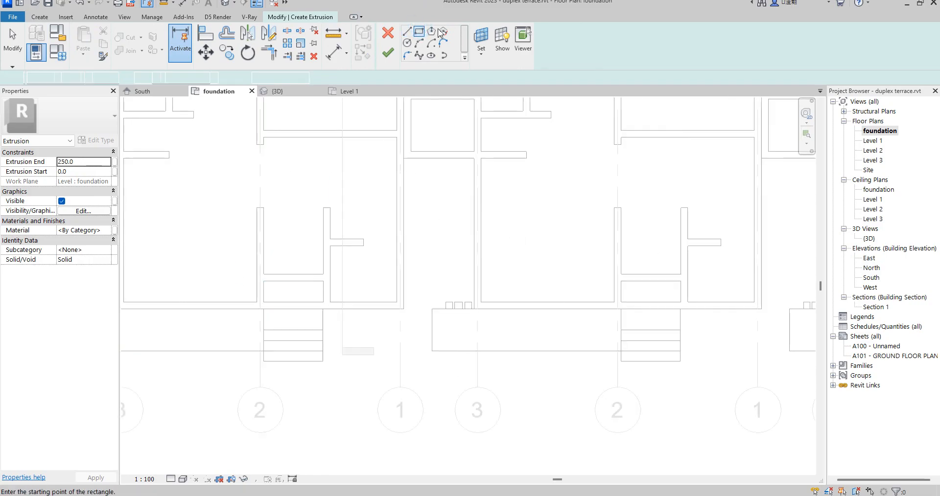
{"action": "left_click", "coordinate": [260, 309]}
{"action": "scroll", "coordinate": [457, 380], "scroll_direction": "down", "scroll_amount": 3}
{"action": "scroll", "coordinate": [343, 367], "scroll_direction": "up", "scroll_amount": 2}
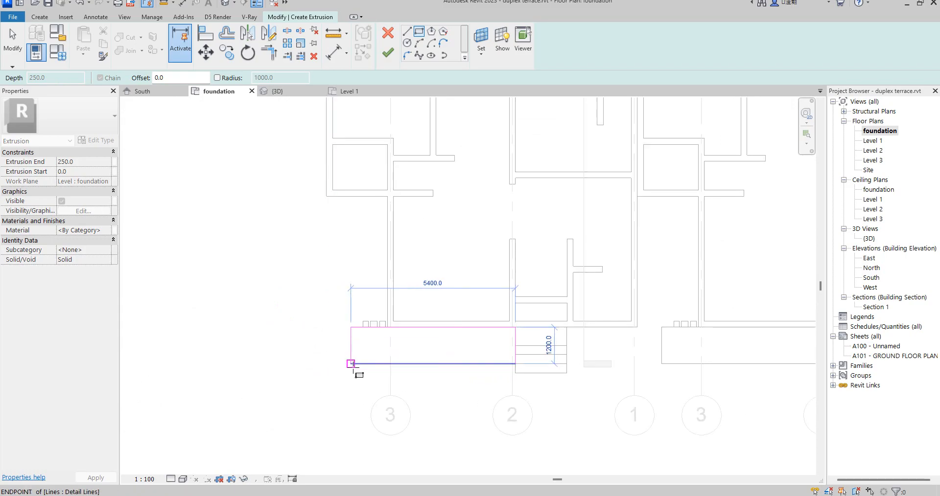
{"action": "left_click", "coordinate": [352, 366]}
{"action": "right_click", "coordinate": [188, 255]}
{"action": "left_click", "coordinate": [205, 260]}
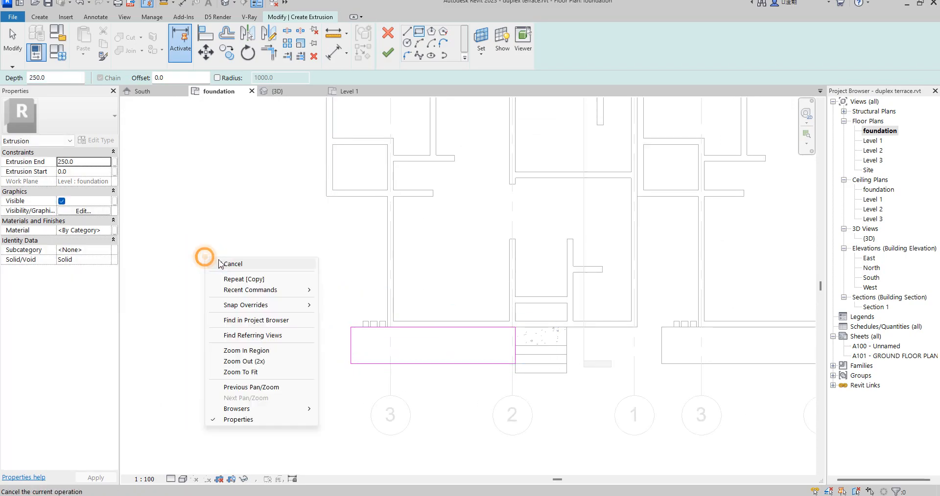
{"action": "right_click", "coordinate": [206, 258]}
{"action": "left_click", "coordinate": [224, 264]}
Step: Move the sketched extrusion rectangle from the first unit's outline onto the second unit's detail-line outline
{"action": "scroll", "coordinate": [230, 274], "scroll_direction": "down", "scroll_amount": 3}
{"action": "left_click_drag", "start_coordinate": [268, 274], "coordinate": [411, 343]}
{"action": "left_click", "coordinate": [206, 52]}
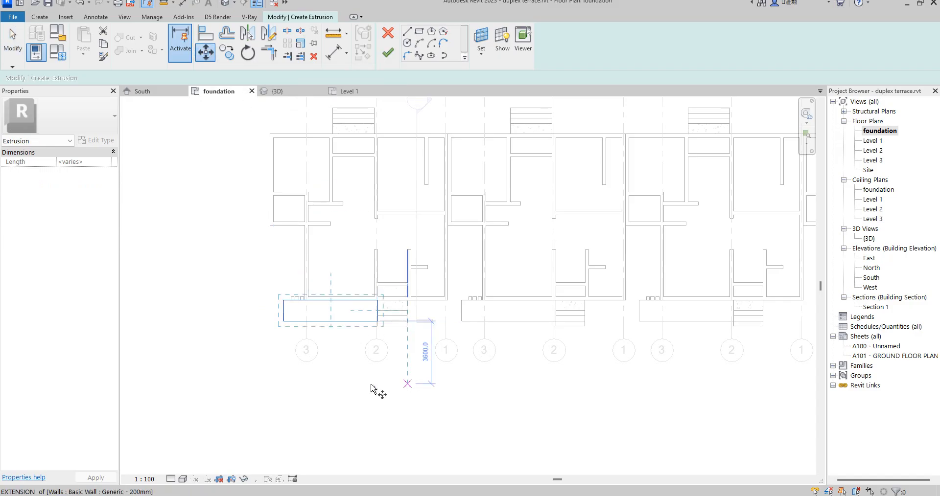
{"action": "left_click", "coordinate": [283, 300]}
{"action": "left_click", "coordinate": [459, 305]}
{"action": "scroll", "coordinate": [317, 322], "scroll_direction": "down", "scroll_amount": 3}
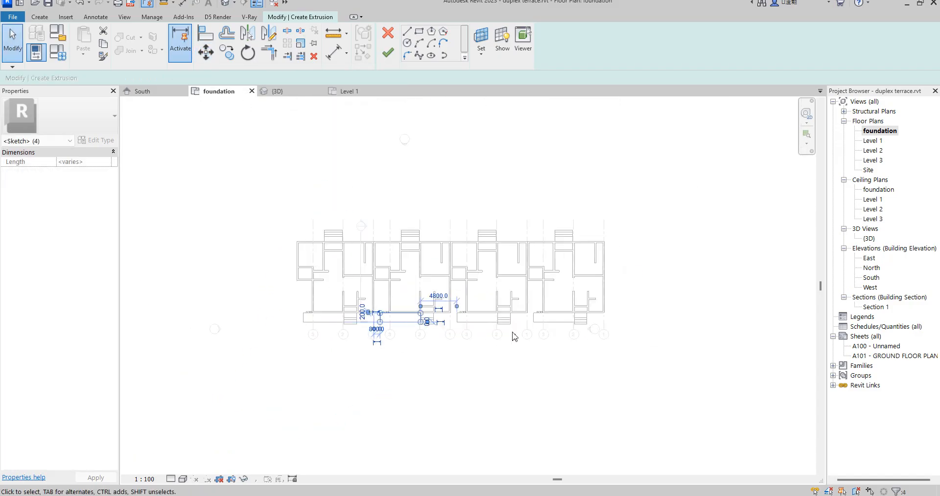
{"action": "scroll", "coordinate": [512, 319], "scroll_direction": "up", "scroll_amount": 3}
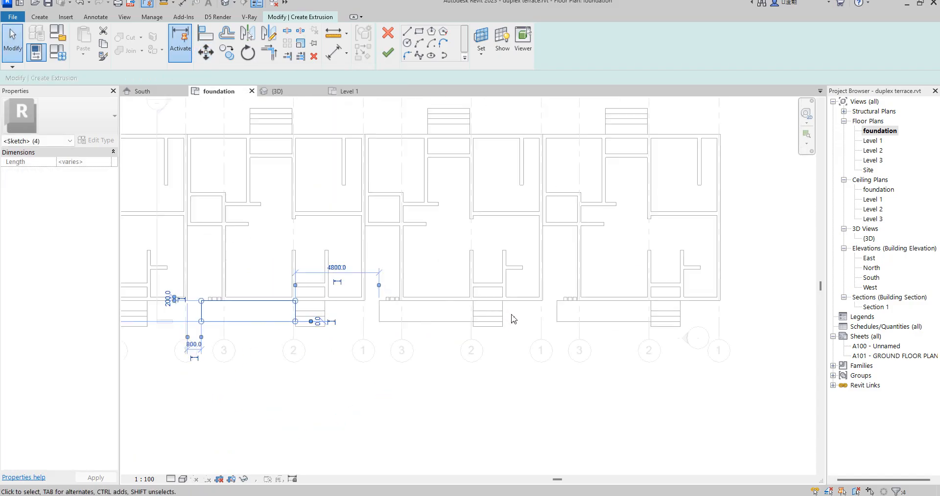
Step: Copy the sketched extrusion rectangle from the second unit onto the third, fourth and first units' detail-line outlines
{"action": "left_click", "coordinate": [227, 52]}
{"action": "left_click", "coordinate": [201, 298]}
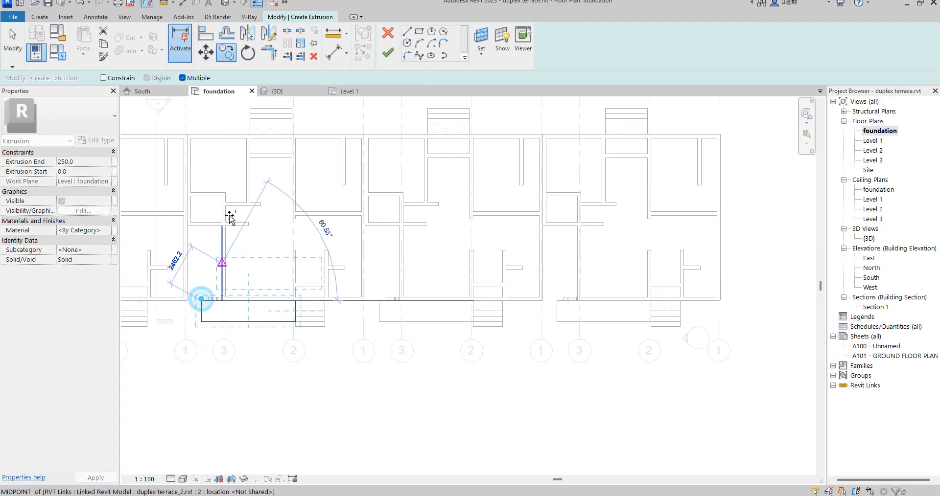
{"action": "left_click", "coordinate": [380, 300]}
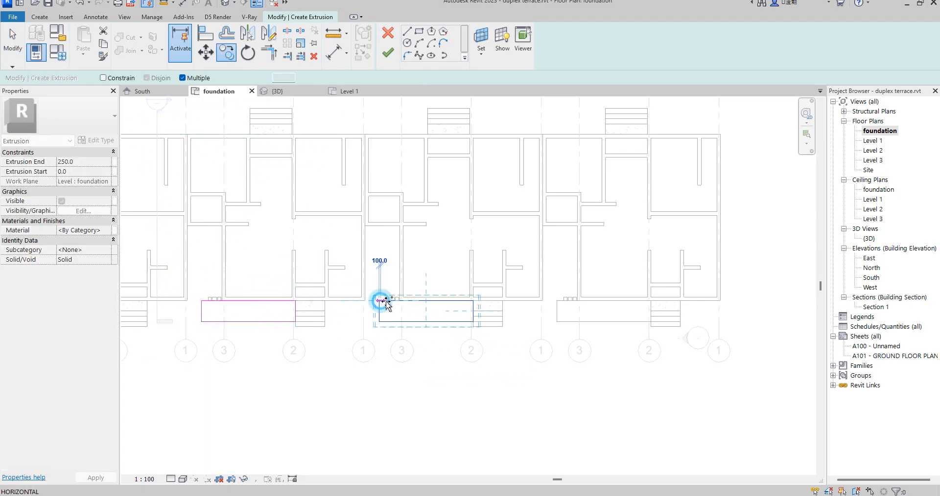
{"action": "left_click", "coordinate": [557, 300]}
{"action": "scroll", "coordinate": [558, 309], "scroll_direction": "down", "scroll_amount": 2}
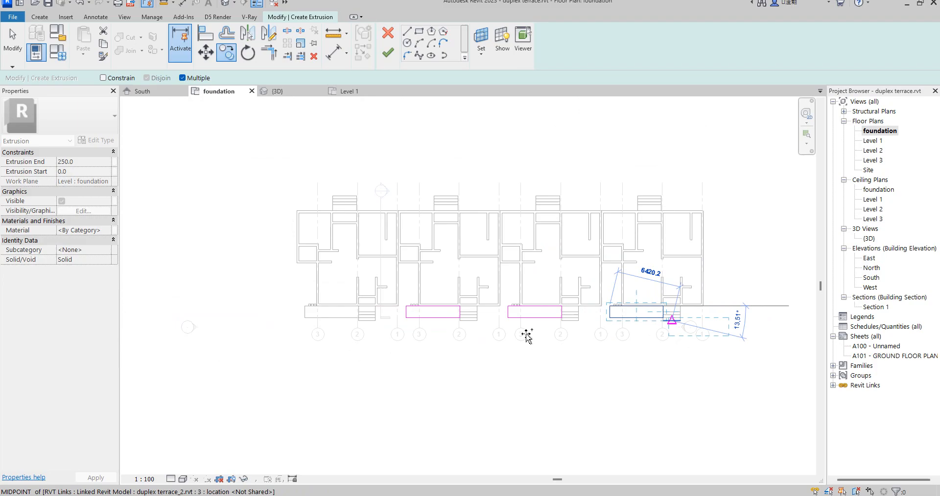
{"action": "scroll", "coordinate": [304, 311], "scroll_direction": "up", "scroll_amount": 2}
{"action": "left_click", "coordinate": [304, 308]}
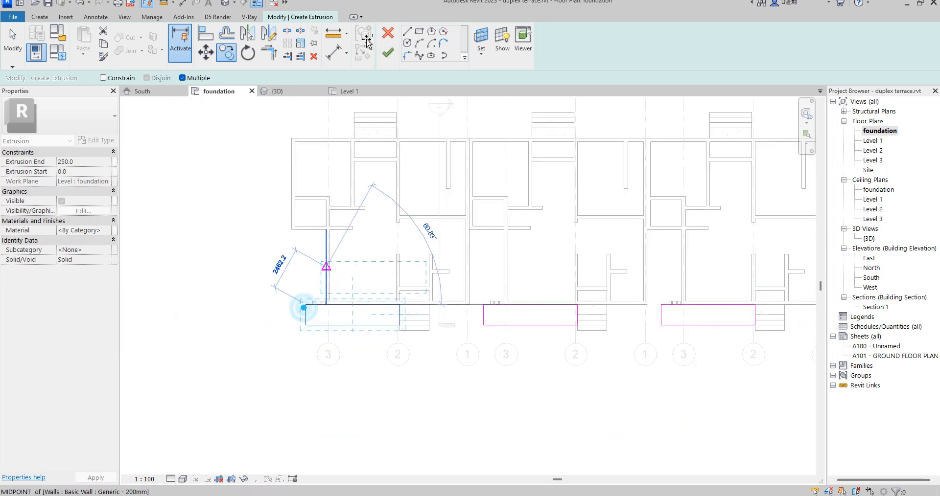
Step: Finish the extrusion sketch and set the strips' extrusion end to 30
{"action": "left_click", "coordinate": [387, 57]}
{"action": "left_click", "coordinate": [91, 160]}
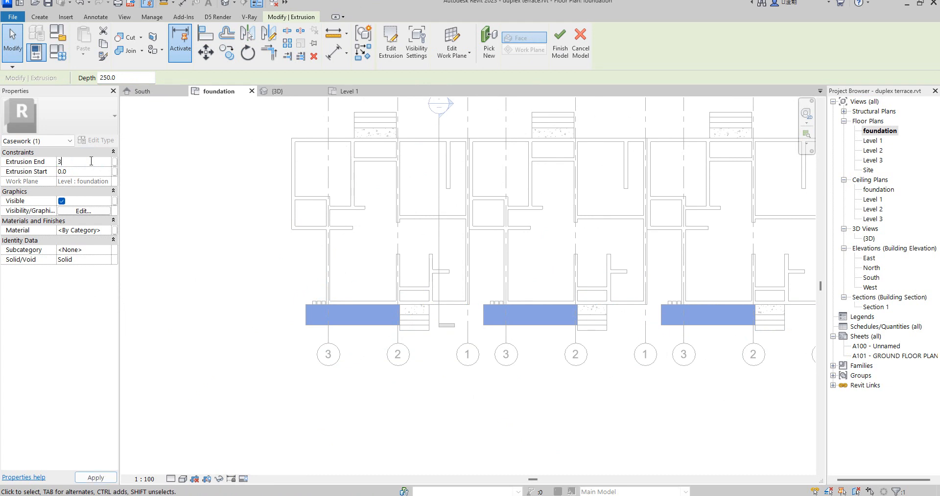
{"action": "left_click", "coordinate": [225, 199]}
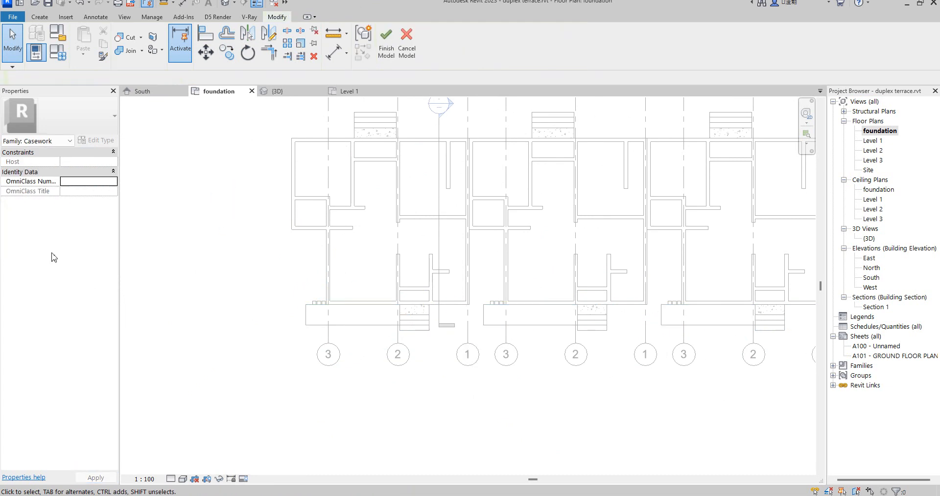
Step: Assign the Air Infiltration Barrier(10) material to the extruded strips and finish the in-place model
{"action": "left_click", "coordinate": [381, 326]}
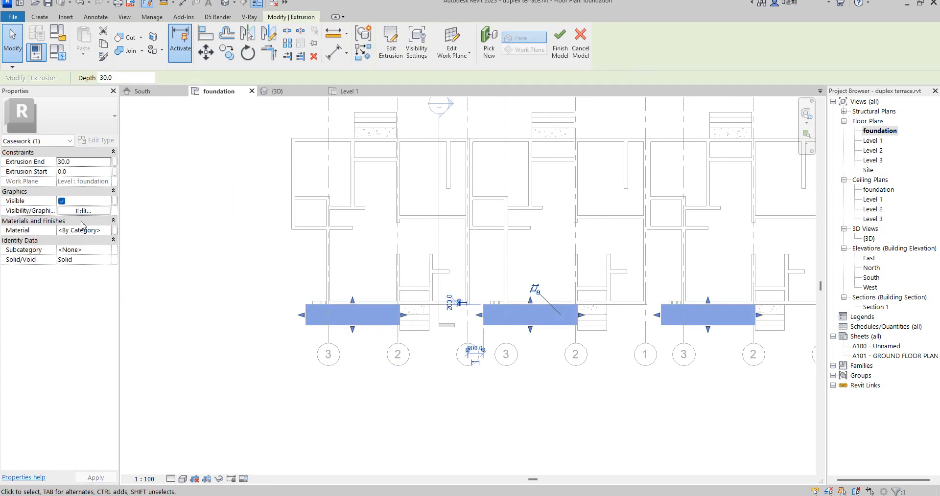
{"action": "left_click", "coordinate": [109, 233]}
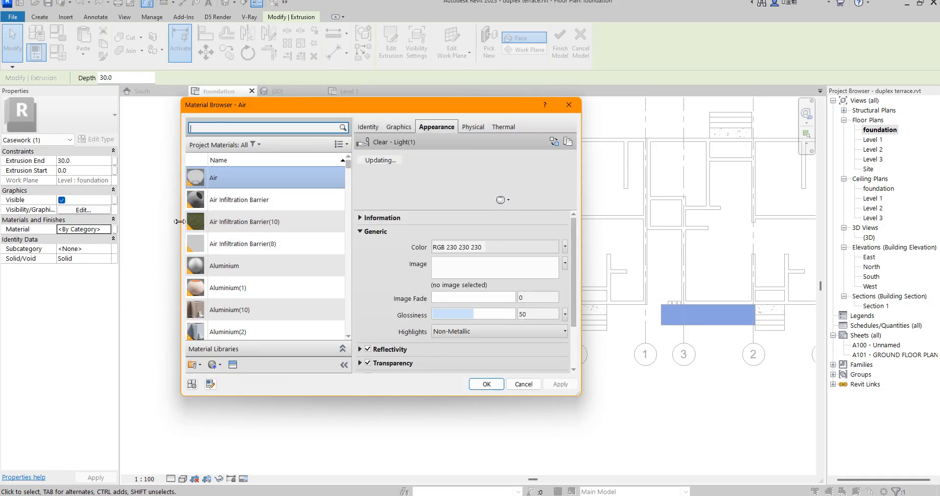
{"action": "double_click", "coordinate": [240, 222]}
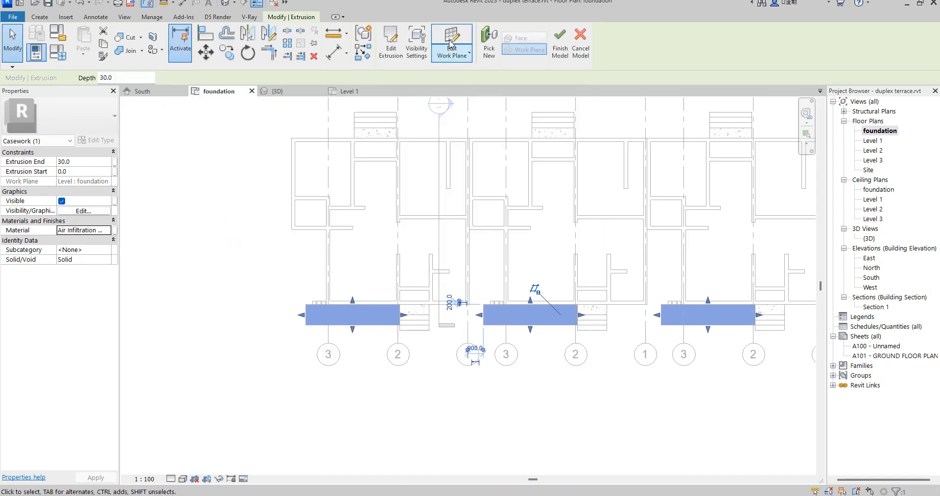
{"action": "left_click", "coordinate": [560, 44]}
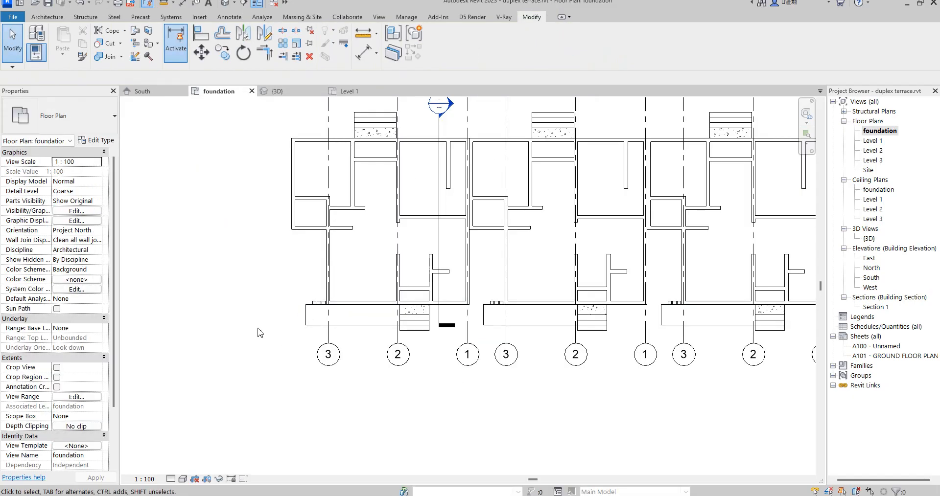
Step: In the 3D view, shorten the grass strips of the third and fourth units by pulling in their ends away from the steps
{"action": "double_click", "coordinate": [866, 239]}
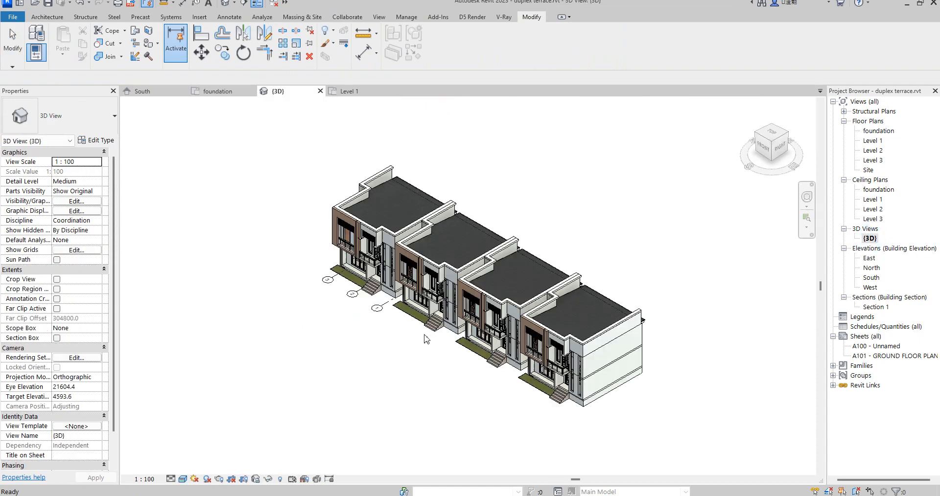
{"action": "scroll", "coordinate": [547, 392], "scroll_direction": "up", "scroll_amount": 8}
{"action": "scroll", "coordinate": [488, 377], "scroll_direction": "down", "scroll_amount": 5}
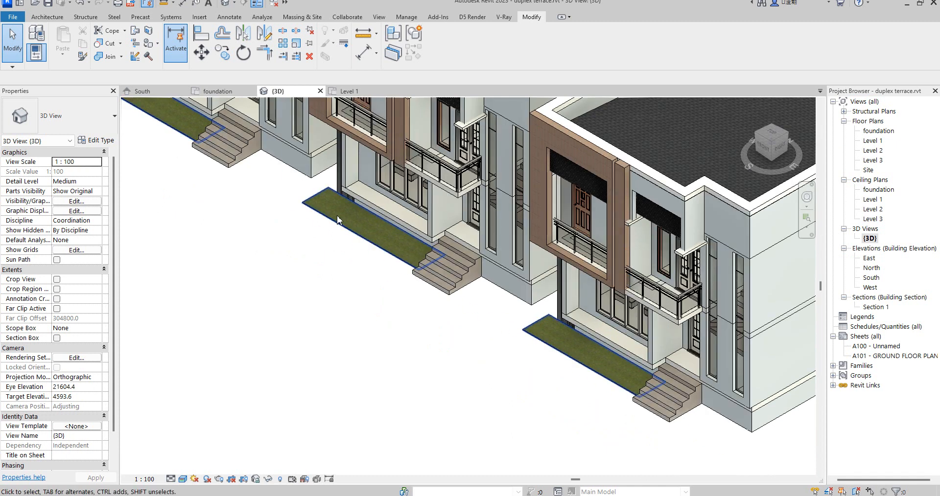
{"action": "left_click", "coordinate": [338, 218]}
{"action": "left_click_drag", "start_coordinate": [311, 196], "coordinate": [337, 223]}
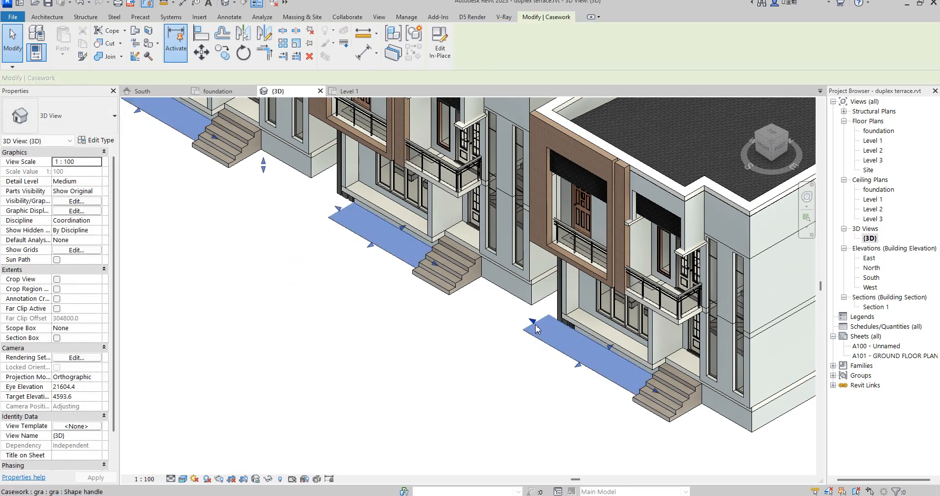
{"action": "left_click_drag", "start_coordinate": [534, 323], "coordinate": [556, 338]}
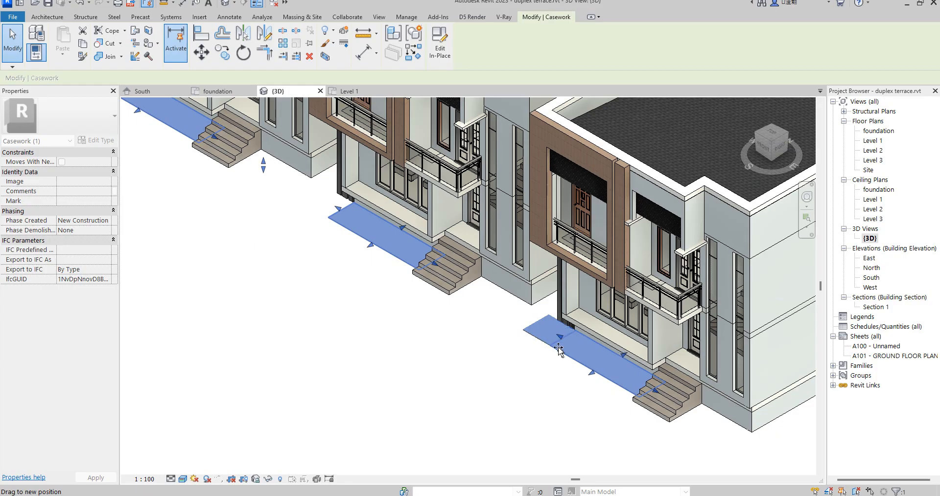
{"action": "left_click", "coordinate": [532, 374]}
Step: Shorten the grass strips of the second and first units at their ends away from the steps
{"action": "scroll", "coordinate": [639, 384], "scroll_direction": "down", "scroll_amount": 5}
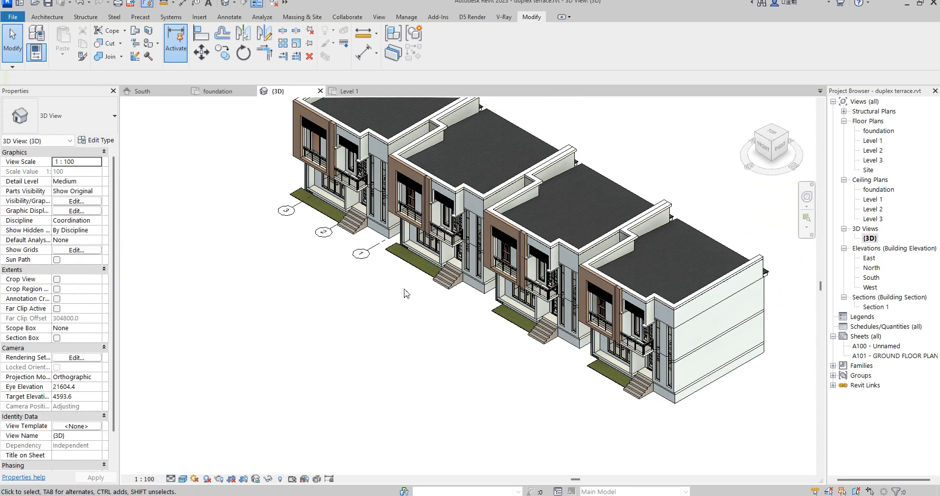
{"action": "scroll", "coordinate": [372, 250], "scroll_direction": "up", "scroll_amount": 4}
{"action": "scroll", "coordinate": [387, 262], "scroll_direction": "up", "scroll_amount": 3}
{"action": "left_click", "coordinate": [403, 238]}
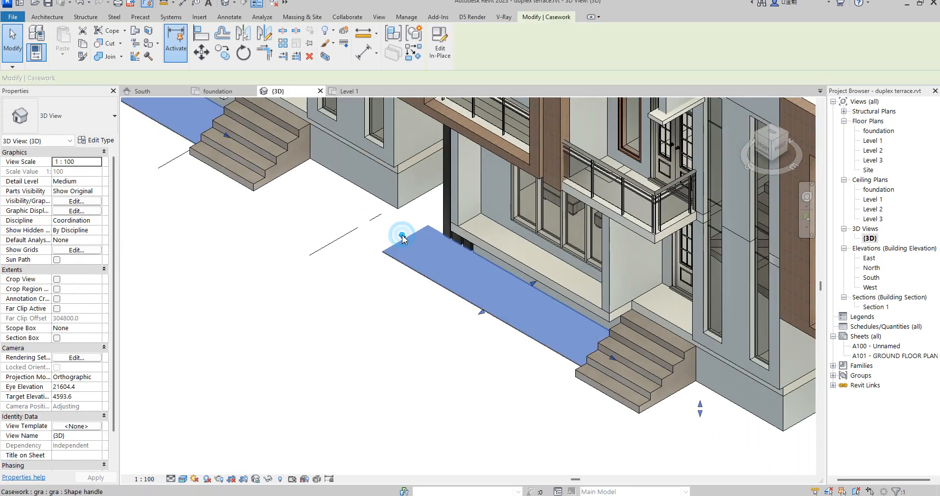
{"action": "scroll", "coordinate": [399, 235], "scroll_direction": "up", "scroll_amount": 3}
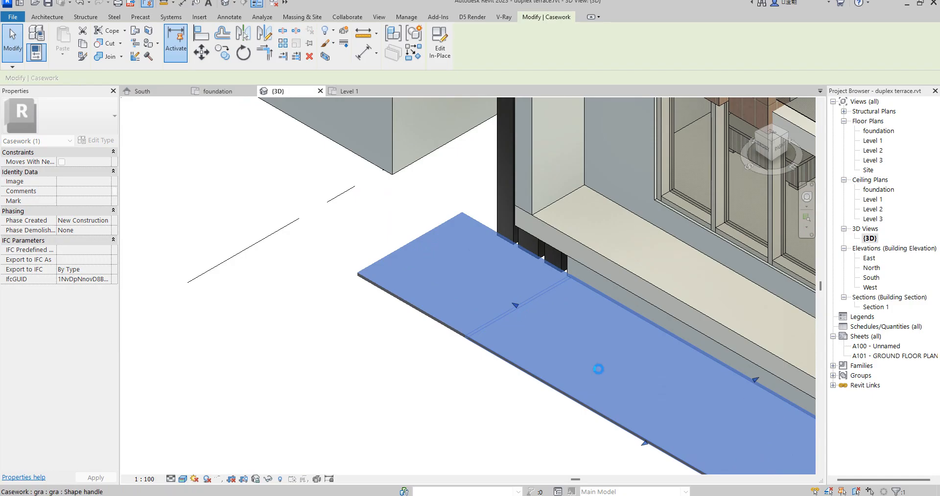
{"action": "scroll", "coordinate": [598, 370], "scroll_direction": "down", "scroll_amount": 5}
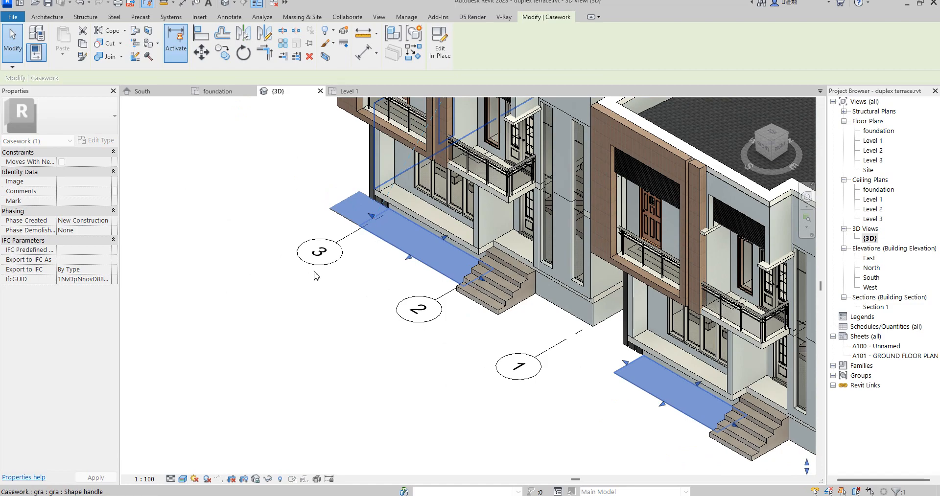
{"action": "left_click", "coordinate": [331, 338]}
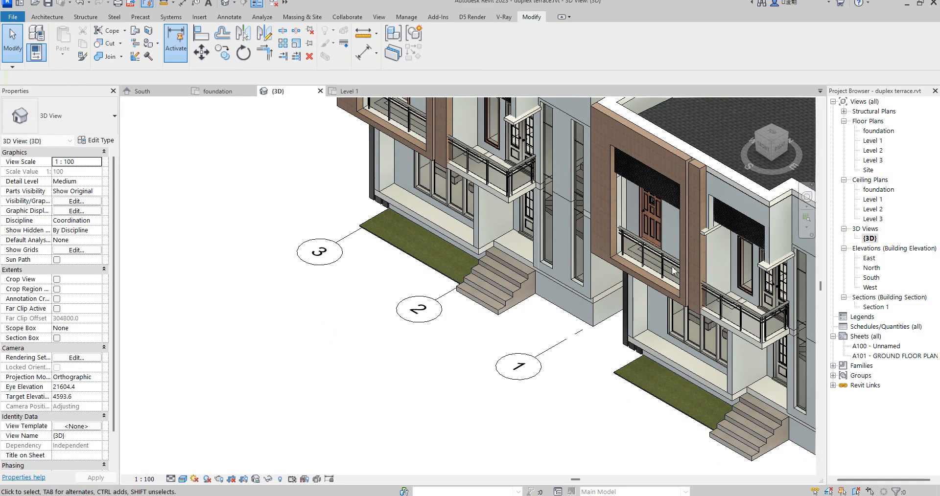
Step: In the Level 1 floor plan, hide the three linked units and the elevation marker among them as elements
{"action": "double_click", "coordinate": [867, 142]}
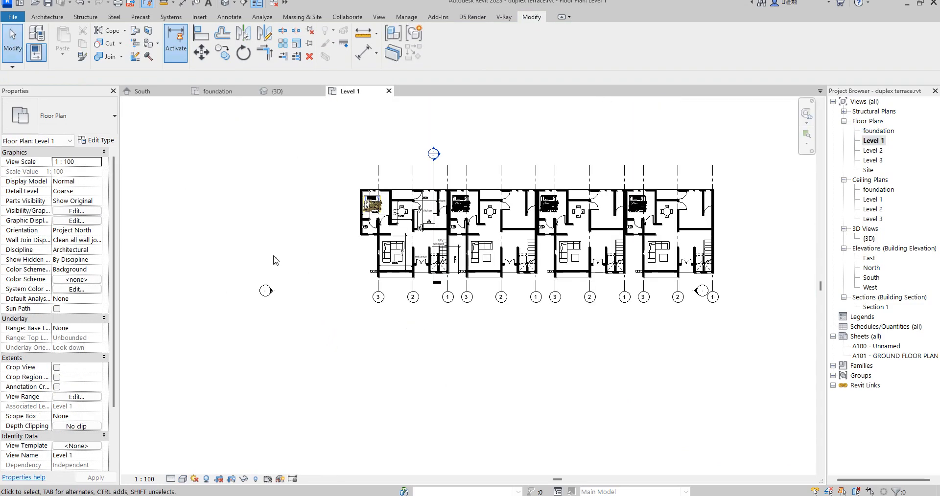
{"action": "scroll", "coordinate": [553, 230], "scroll_direction": "up", "scroll_amount": 3}
{"action": "scroll", "coordinate": [583, 325], "scroll_direction": "down", "scroll_amount": 7}
{"action": "scroll", "coordinate": [509, 315], "scroll_direction": "up", "scroll_amount": 1}
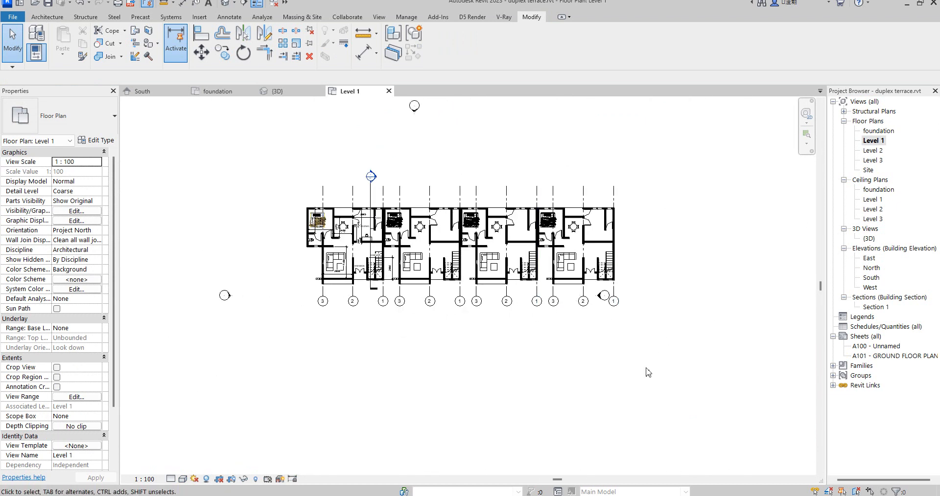
{"action": "left_click_drag", "start_coordinate": [655, 367], "coordinate": [440, 161]}
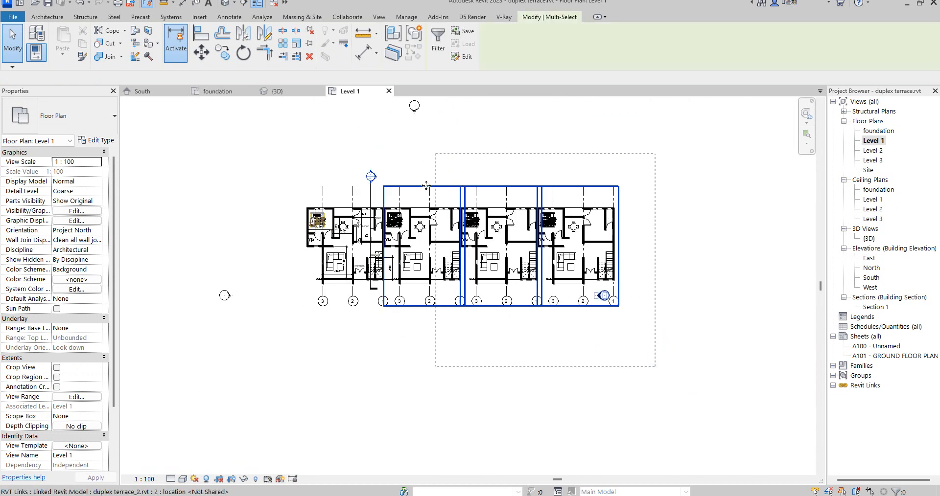
{"action": "right_click", "coordinate": [426, 190]}
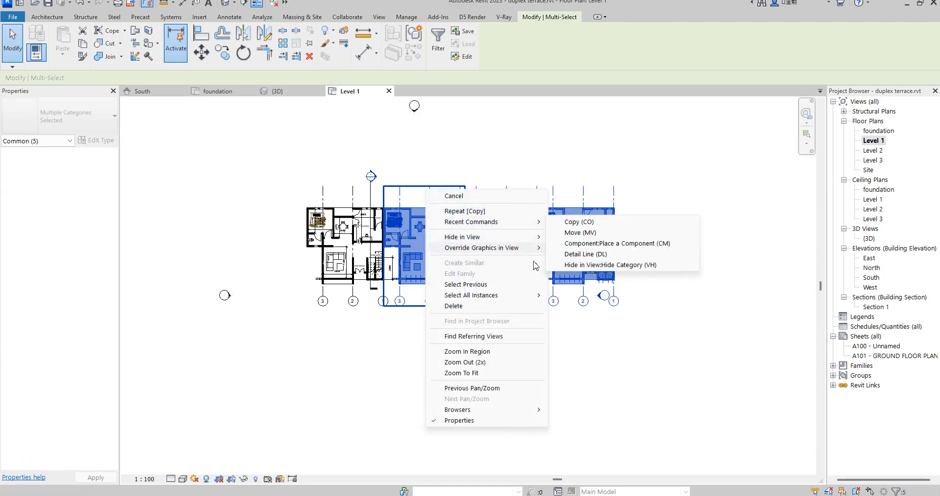
{"action": "mouse_move", "coordinate": [519, 296]}
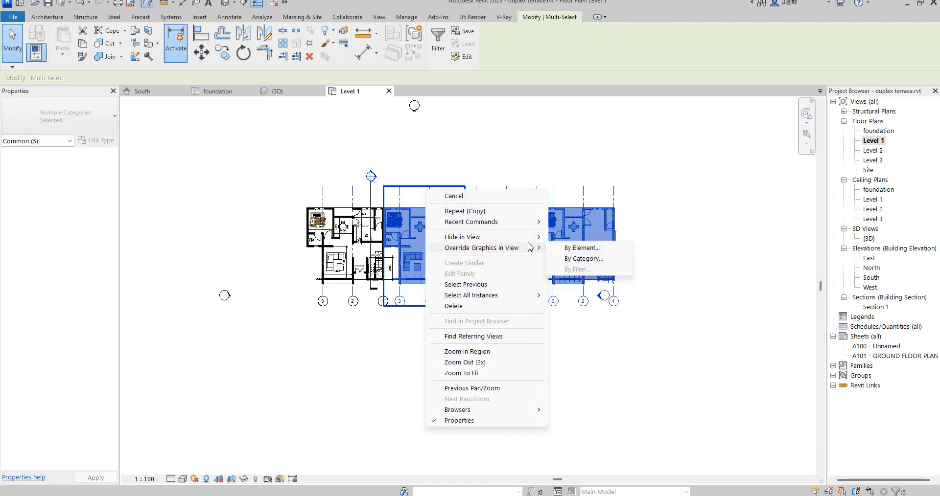
{"action": "mouse_move", "coordinate": [536, 238]}
{"action": "left_click", "coordinate": [576, 238]}
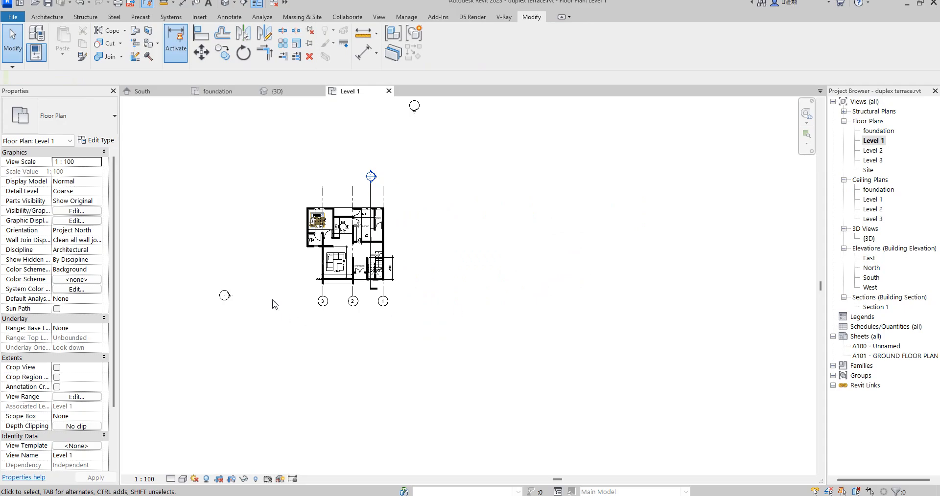
{"action": "scroll", "coordinate": [375, 261], "scroll_direction": "up", "scroll_amount": 5}
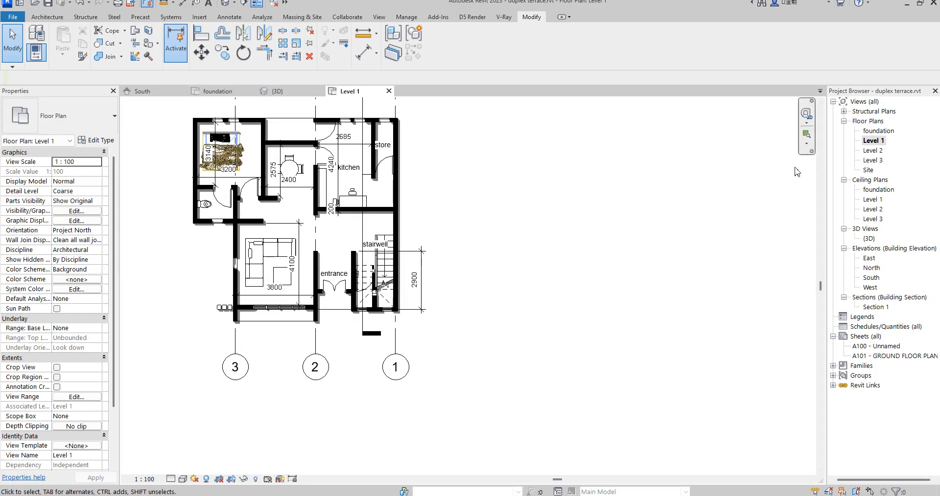
Step: Open the Level 2 floor plan and hide the three linked units and the nearby elevation marker as elements
{"action": "double_click", "coordinate": [873, 152]}
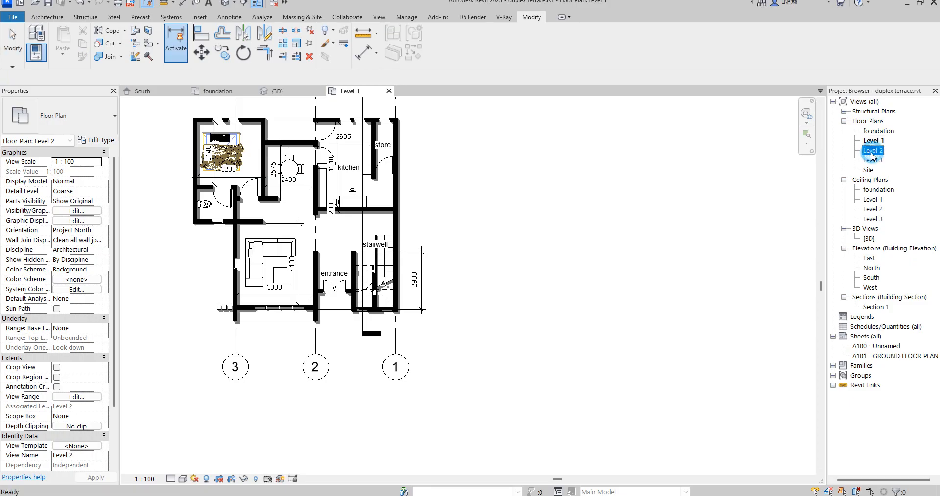
{"action": "left_click_drag", "start_coordinate": [718, 401], "coordinate": [394, 198]}
{"action": "right_click", "coordinate": [395, 201]}
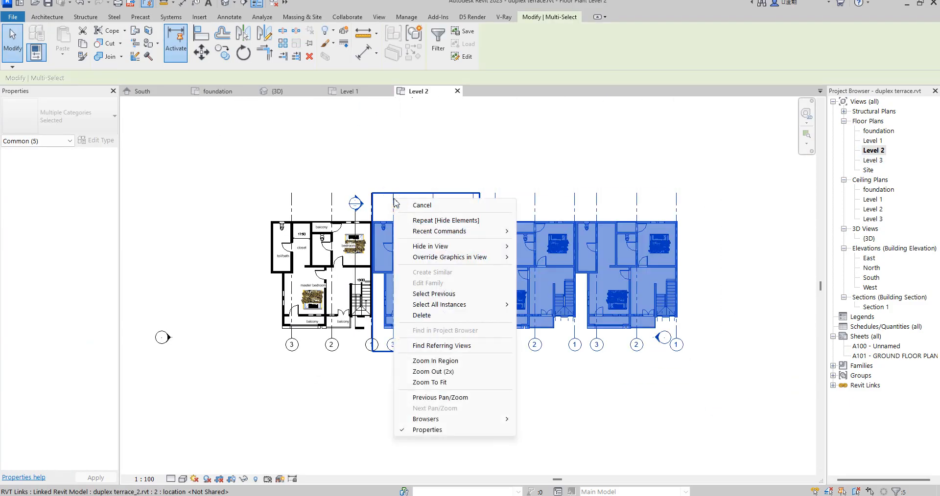
{"action": "mouse_move", "coordinate": [470, 246]}
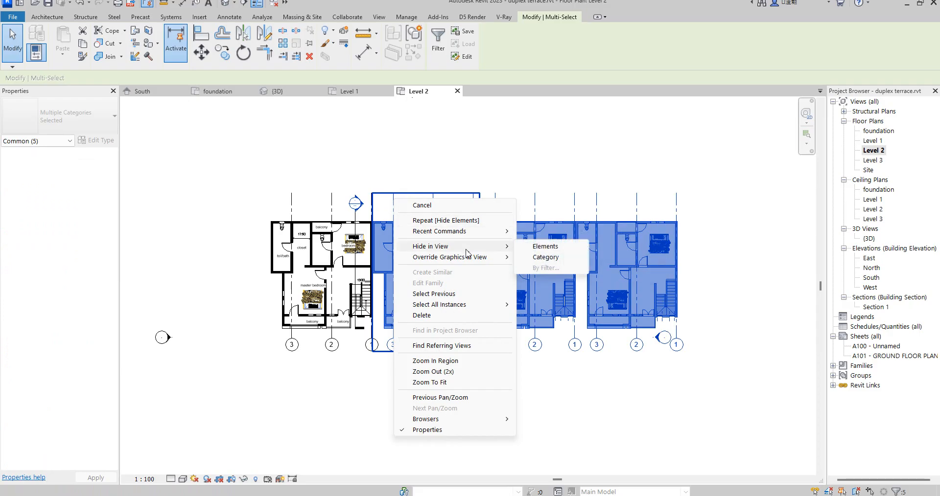
{"action": "left_click", "coordinate": [546, 246]}
{"action": "scroll", "coordinate": [289, 281], "scroll_direction": "up", "scroll_amount": 5}
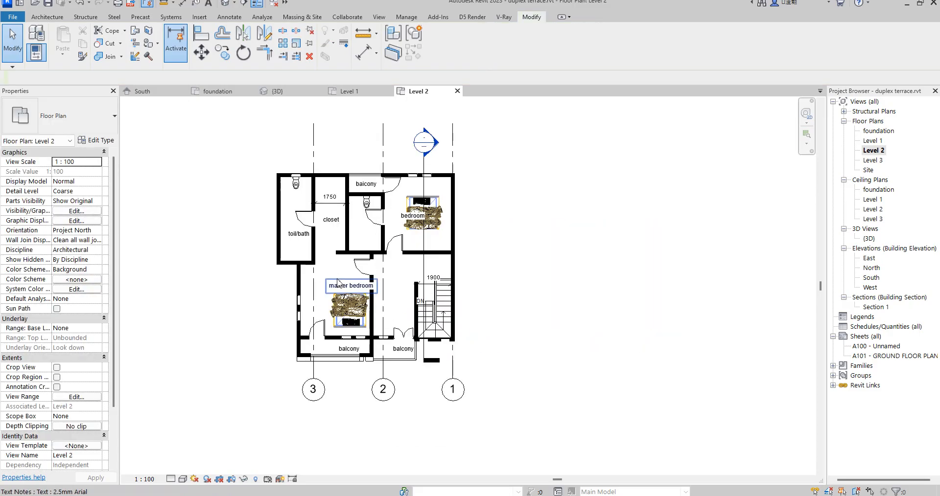
Step: In the South elevation, extend the crop region past the fourth unit so that it encloses the whole terrace
{"action": "double_click", "coordinate": [870, 278]}
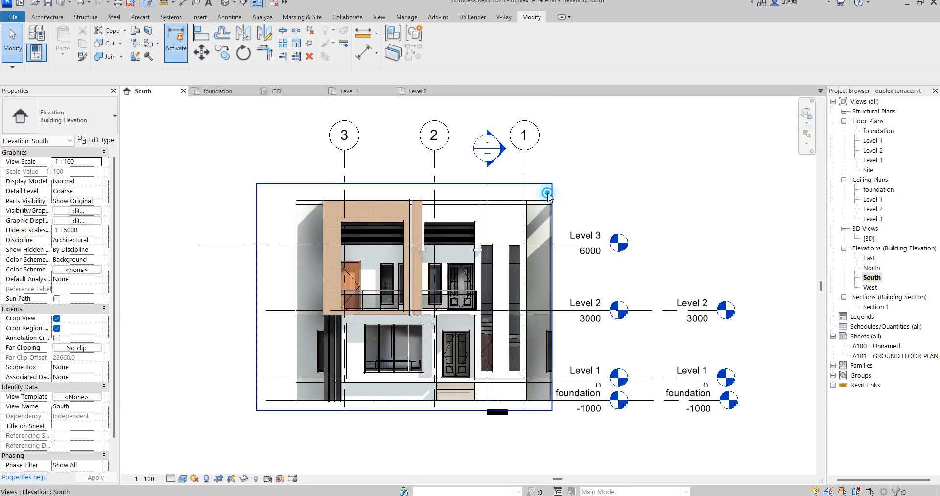
{"action": "left_click", "coordinate": [549, 197]}
{"action": "scroll", "coordinate": [225, 202], "scroll_direction": "down", "scroll_amount": 3}
{"action": "left_click_drag", "start_coordinate": [469, 247], "coordinate": [619, 242]}
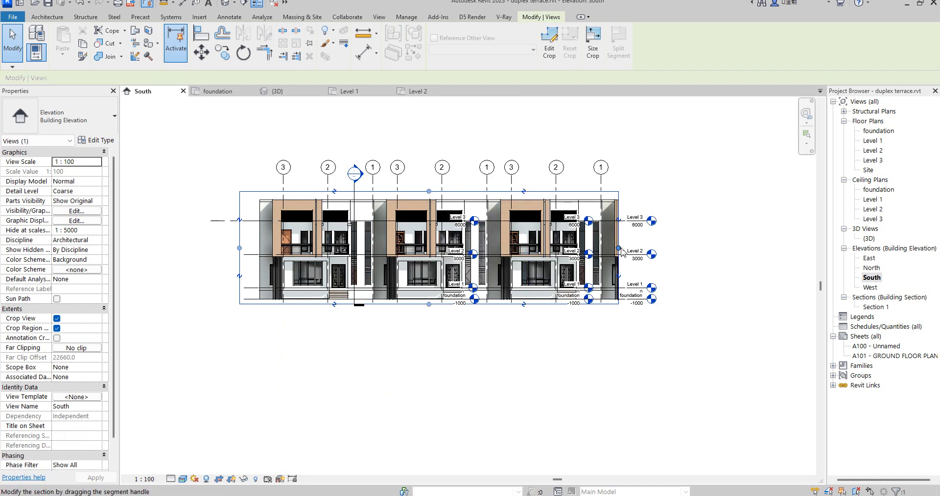
{"action": "left_click_drag", "start_coordinate": [626, 248], "coordinate": [740, 244]}
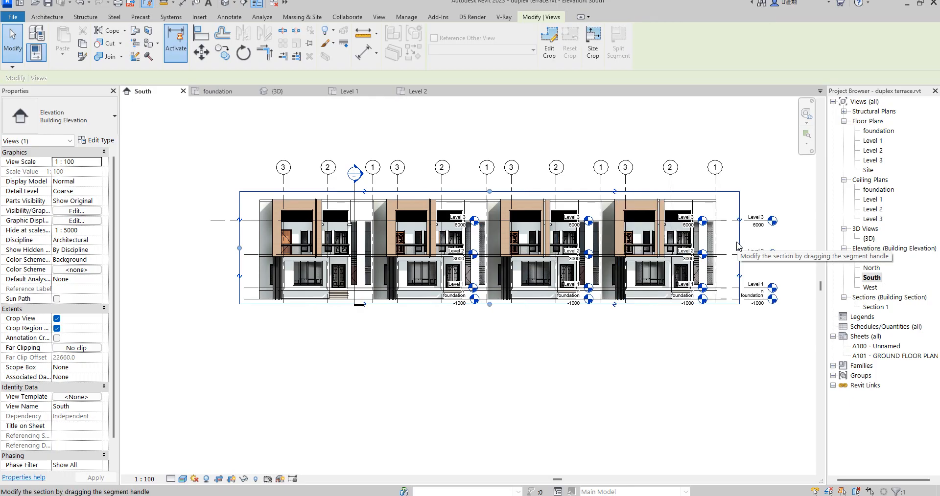
{"action": "left_click", "coordinate": [623, 392]}
{"action": "scroll", "coordinate": [418, 254], "scroll_direction": "up", "scroll_amount": 3}
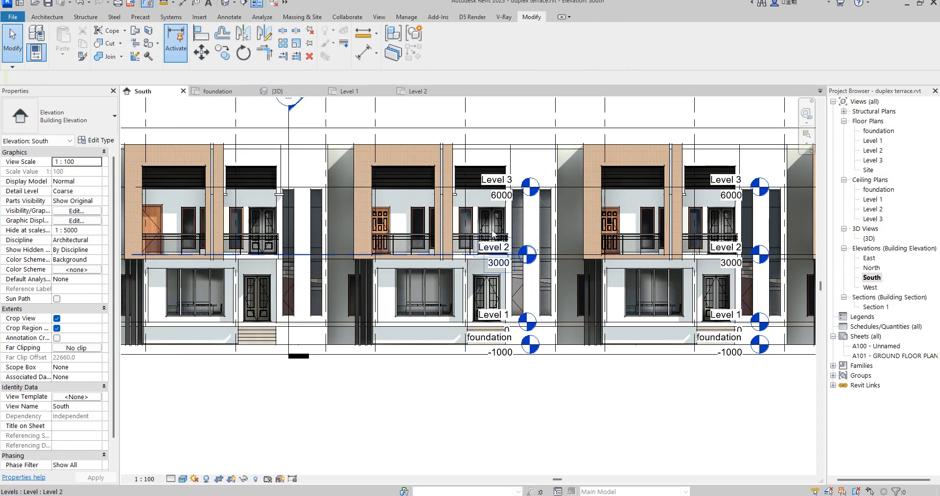
{"action": "scroll", "coordinate": [489, 220], "scroll_direction": "down", "scroll_amount": 3}
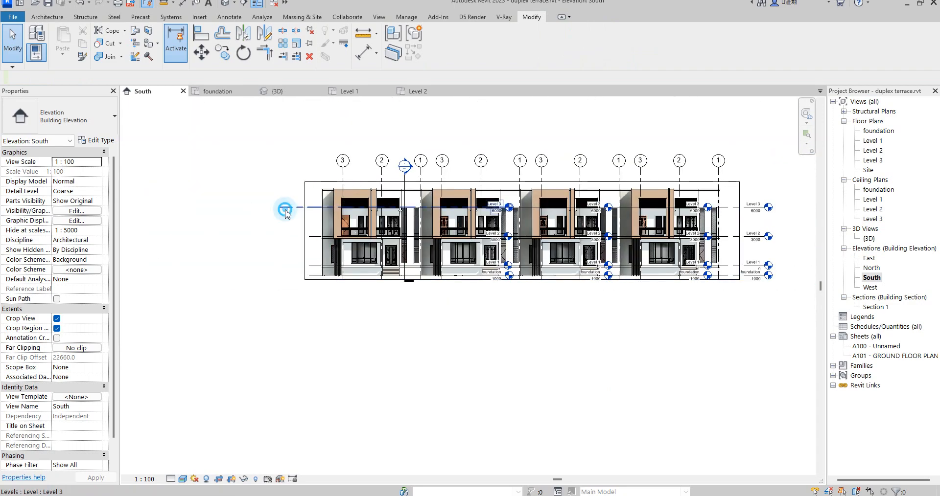
Step: Hide the whole levels category in the South elevation
{"action": "right_click", "coordinate": [286, 213]}
{"action": "mouse_move", "coordinate": [397, 308]}
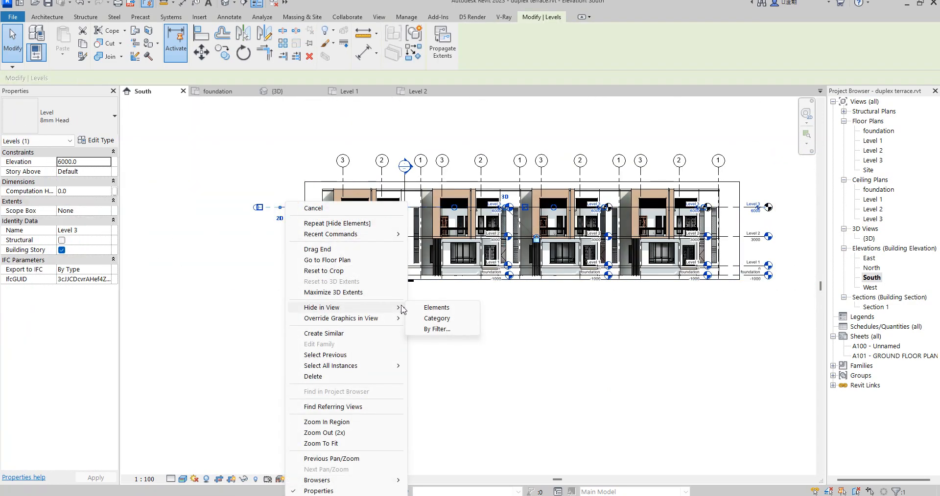
{"action": "left_click", "coordinate": [435, 319]}
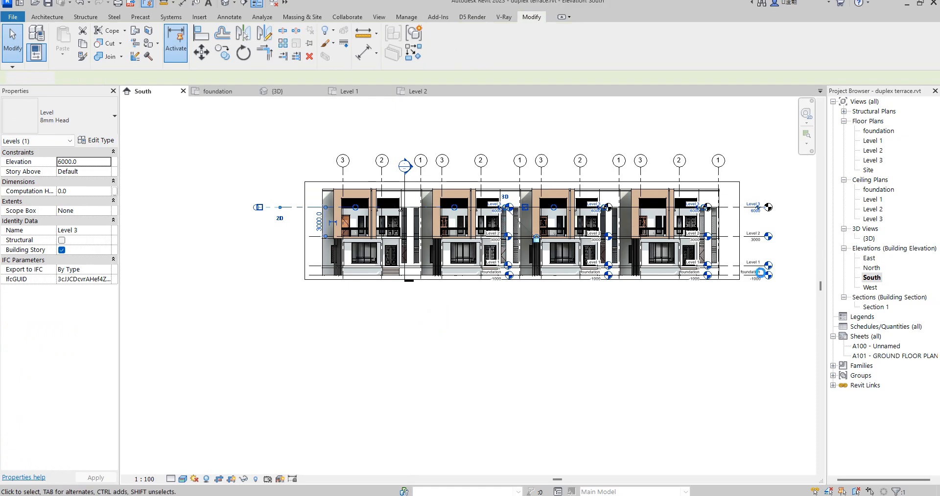
Step: Raise the upper edge of the South elevation's crop region above the grid bubbles and section head
{"action": "left_click", "coordinate": [656, 181]}
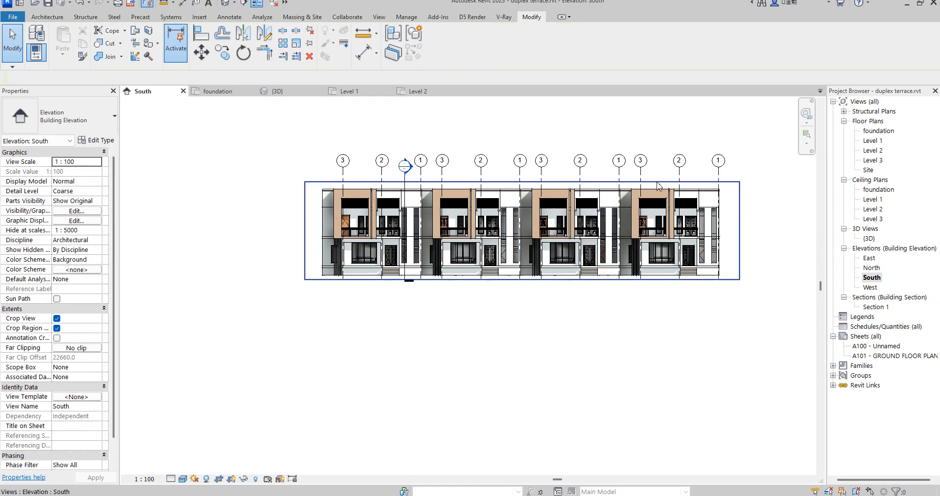
{"action": "left_click", "coordinate": [521, 182]}
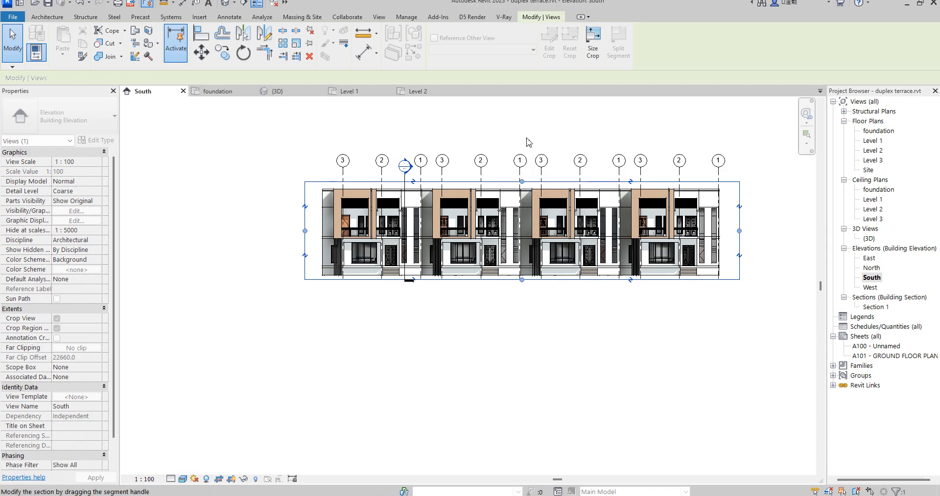
{"action": "left_click", "coordinate": [444, 356]}
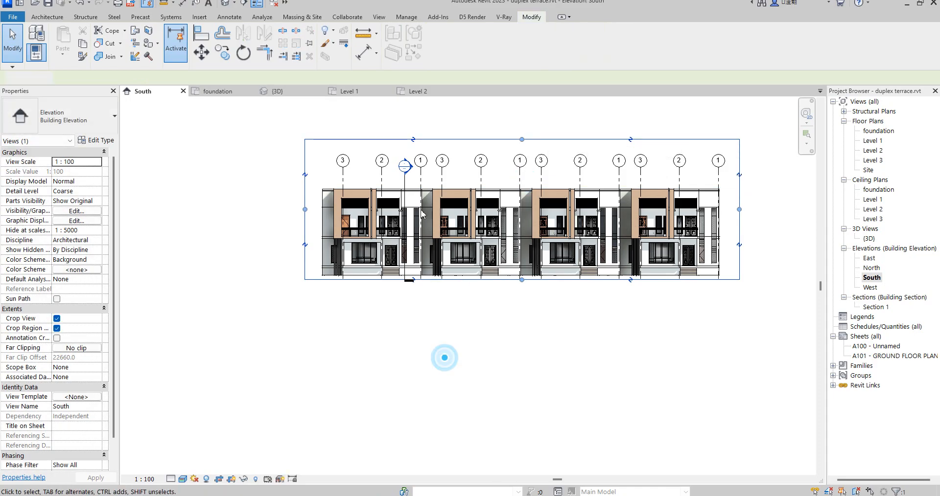
Step: Hide the whole grids category in the South elevation
{"action": "scroll", "coordinate": [327, 175], "scroll_direction": "up", "scroll_amount": 2}
{"action": "scroll", "coordinate": [327, 175], "scroll_direction": "up", "scroll_amount": 1}
{"action": "left_click", "coordinate": [313, 182]}
{"action": "right_click", "coordinate": [317, 190]}
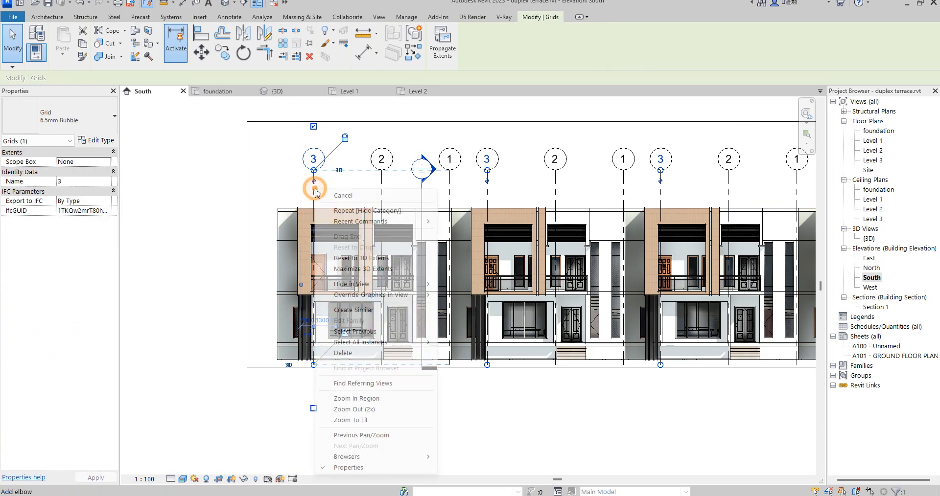
{"action": "mouse_move", "coordinate": [414, 285]}
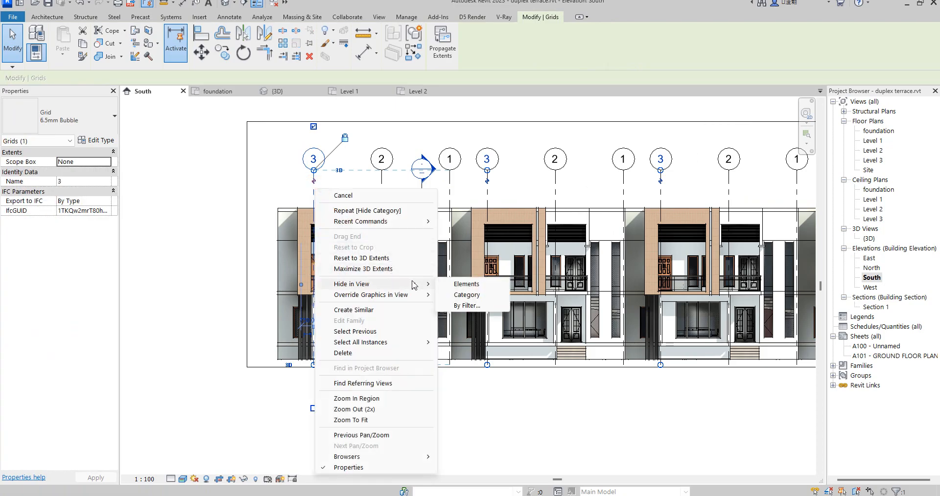
{"action": "left_click", "coordinate": [467, 295]}
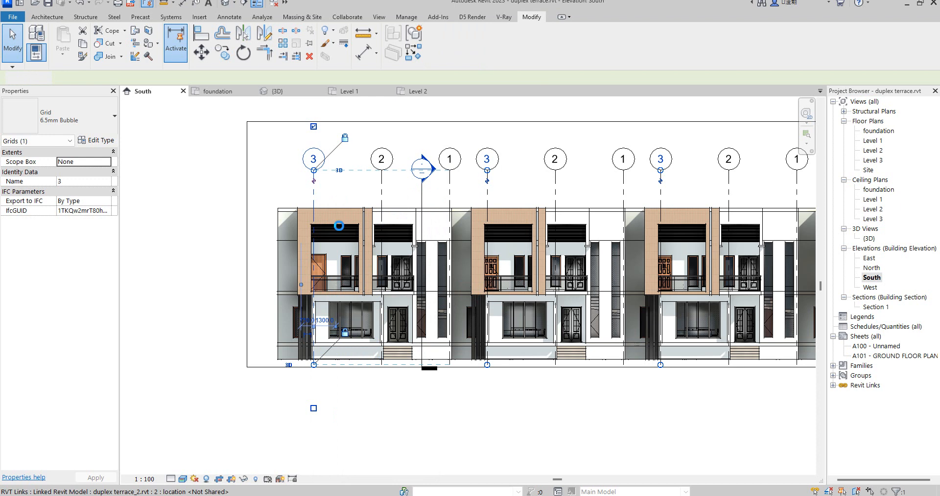
Step: Break the Section 1 line with a gap and pull the segment ends clear of the facade, above the roof and below the ground
{"action": "scroll", "coordinate": [330, 225], "scroll_direction": "down", "scroll_amount": 3}
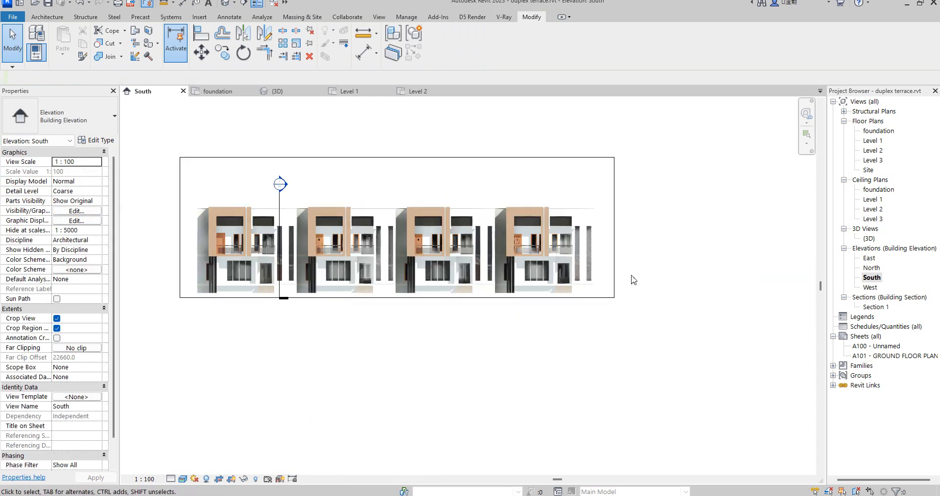
{"action": "scroll", "coordinate": [273, 200], "scroll_direction": "up", "scroll_amount": 2}
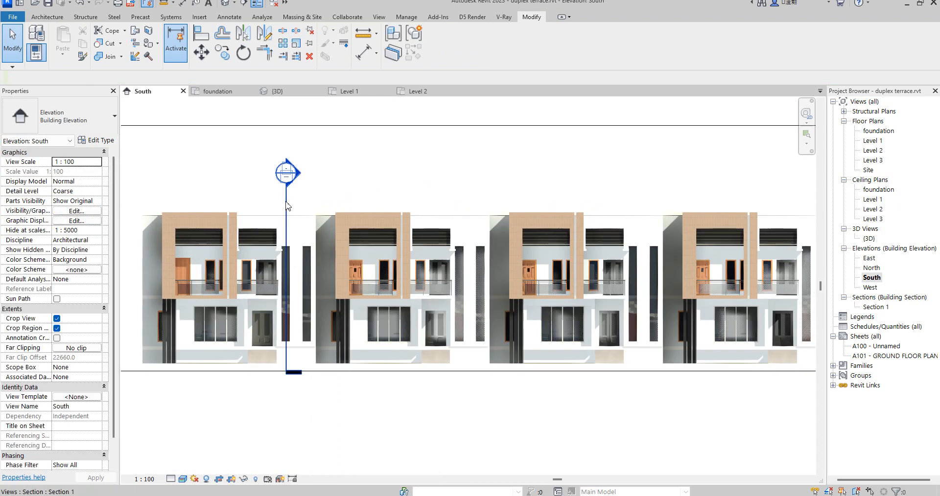
{"action": "left_click", "coordinate": [287, 203]}
{"action": "right_click", "coordinate": [286, 201]}
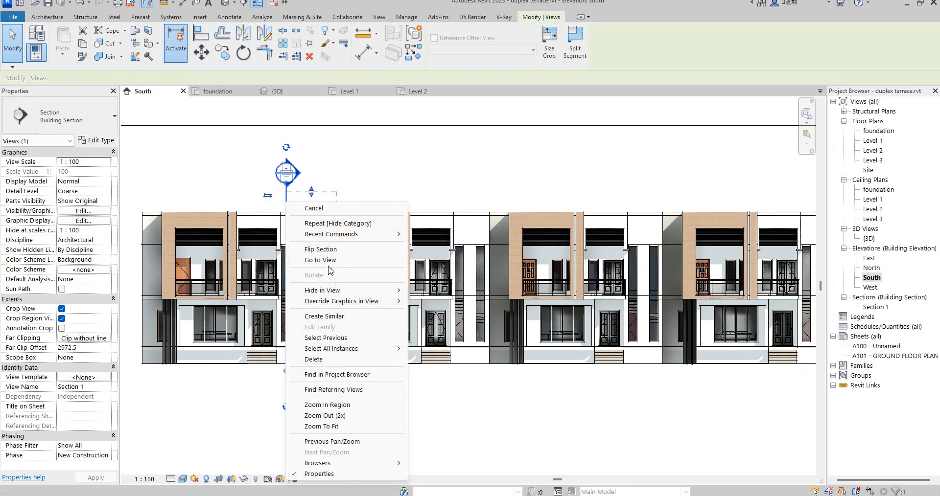
{"action": "left_click", "coordinate": [377, 166]}
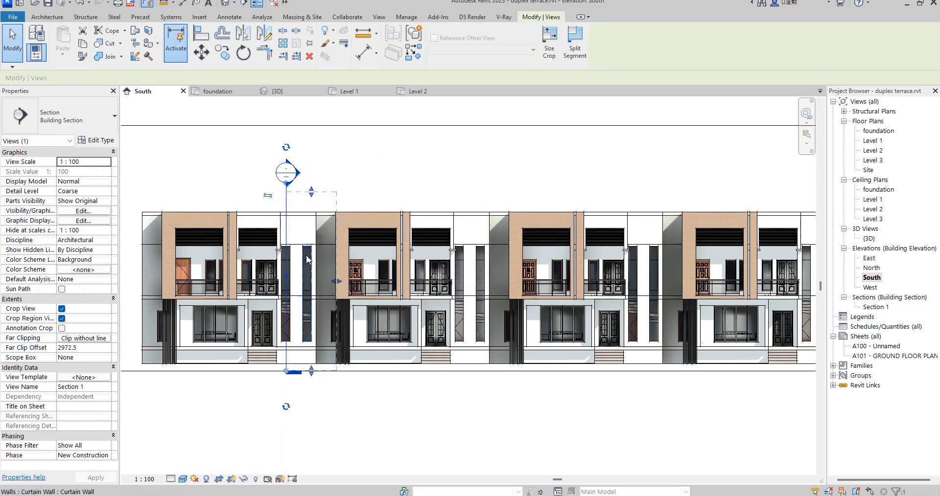
{"action": "left_click", "coordinate": [286, 277]}
{"action": "left_click_drag", "start_coordinate": [287, 245], "coordinate": [294, 198]}
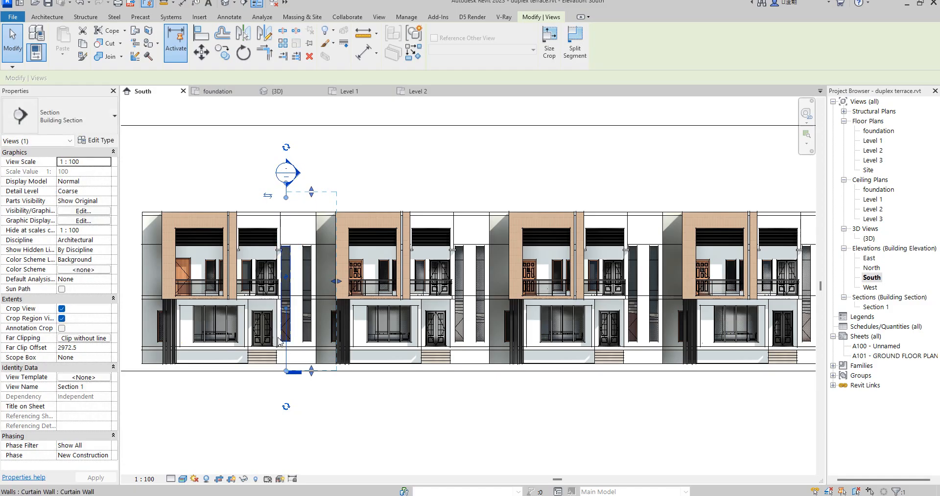
{"action": "left_click_drag", "start_coordinate": [294, 338], "coordinate": [294, 372]}
{"action": "left_click", "coordinate": [333, 409]}
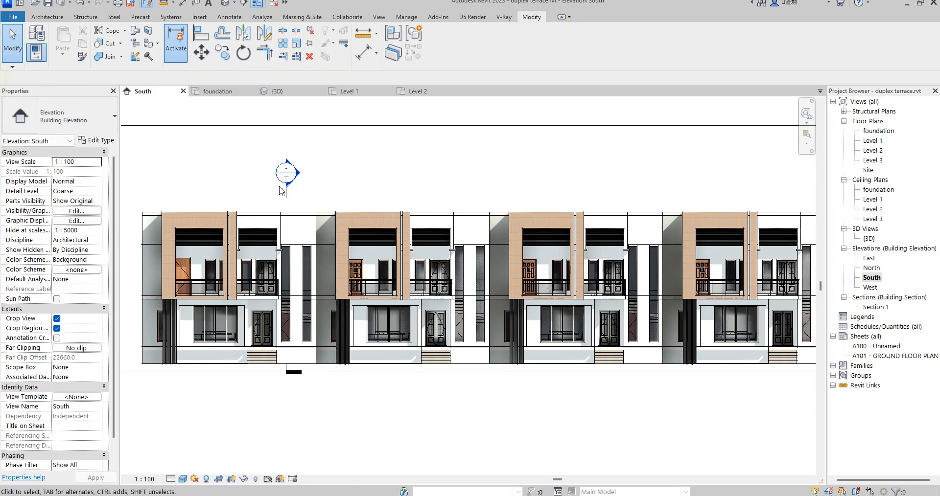
Step: Hide the crop region boundary in the South elevation
{"action": "scroll", "coordinate": [302, 201], "scroll_direction": "down", "scroll_amount": 3}
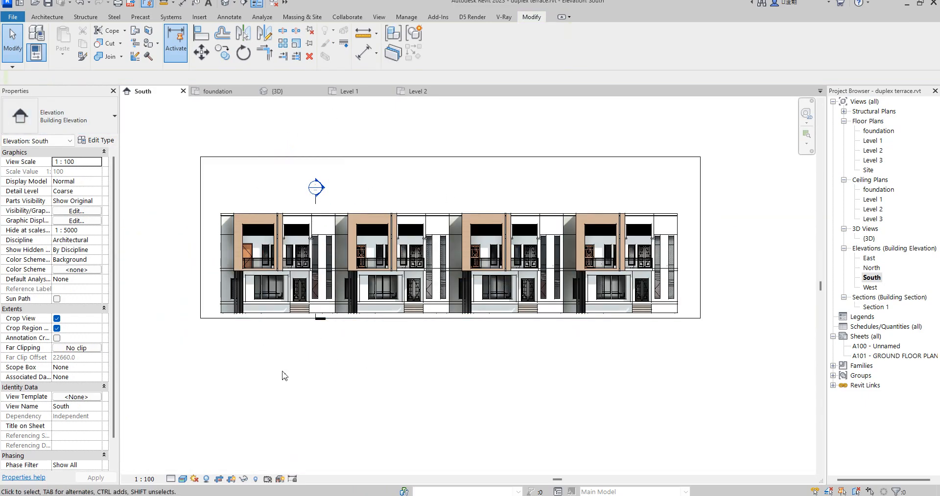
{"action": "left_click", "coordinate": [233, 485]}
{"action": "right_click", "coordinate": [589, 415]}
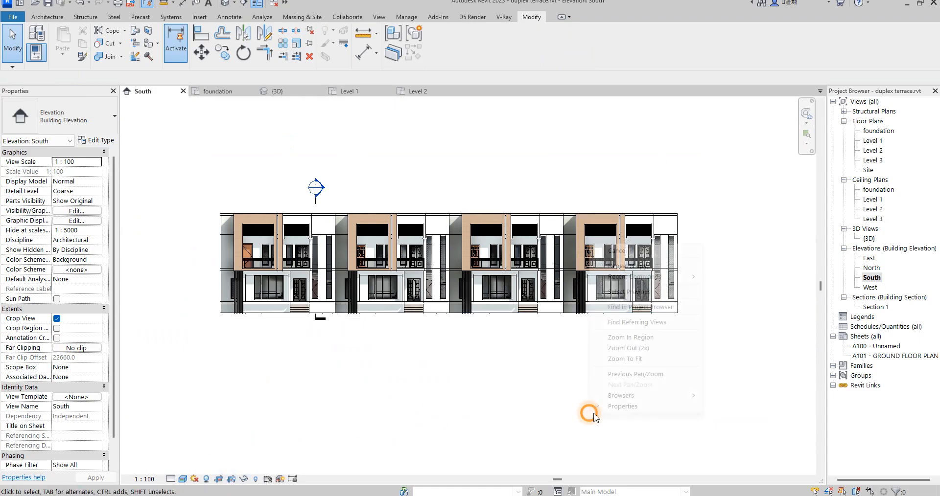
Step: In the graphic display options, set the South elevation's background to Gradient with a lighter sky color of RGB 220-231-231
{"action": "left_click", "coordinate": [182, 480]}
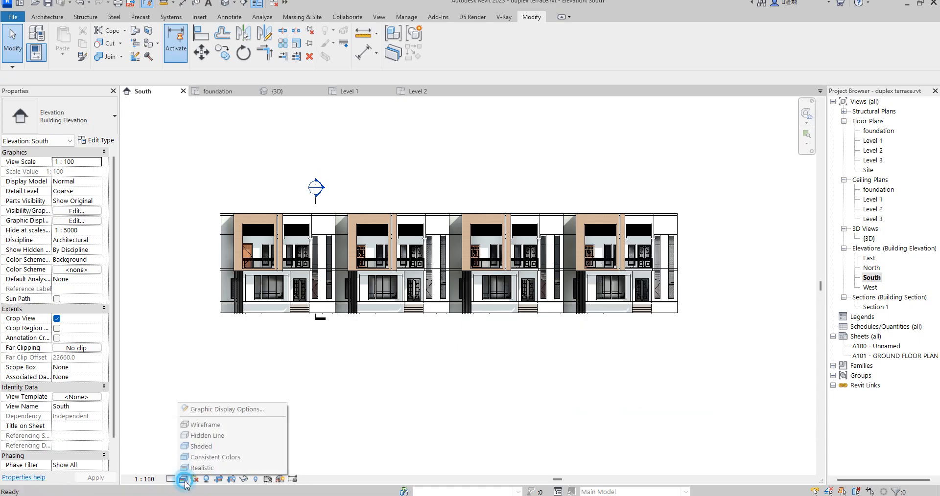
{"action": "left_click", "coordinate": [227, 409]}
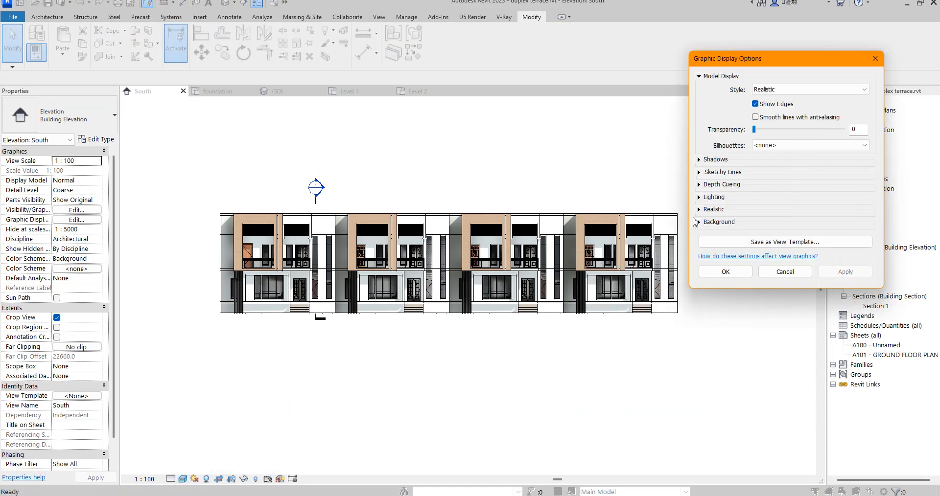
{"action": "left_click", "coordinate": [698, 222]}
{"action": "left_click", "coordinate": [764, 238]}
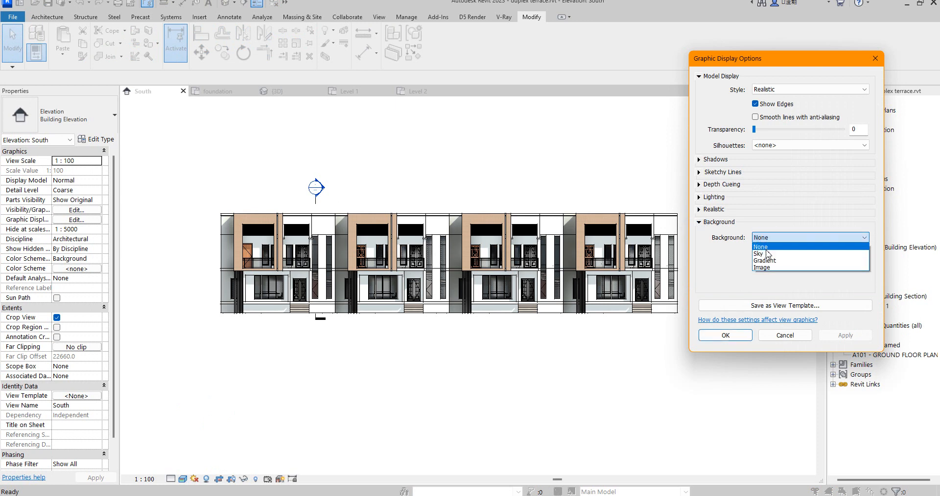
{"action": "left_click", "coordinate": [765, 260]}
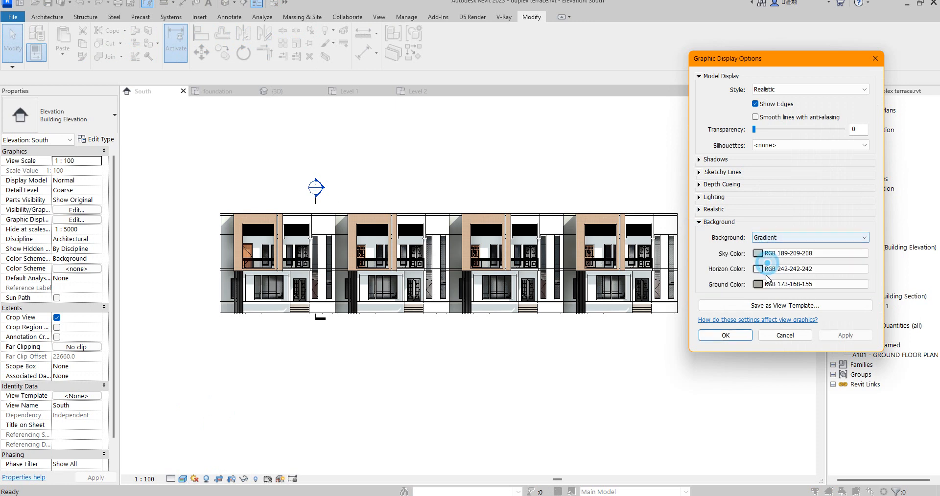
{"action": "left_click", "coordinate": [761, 255]}
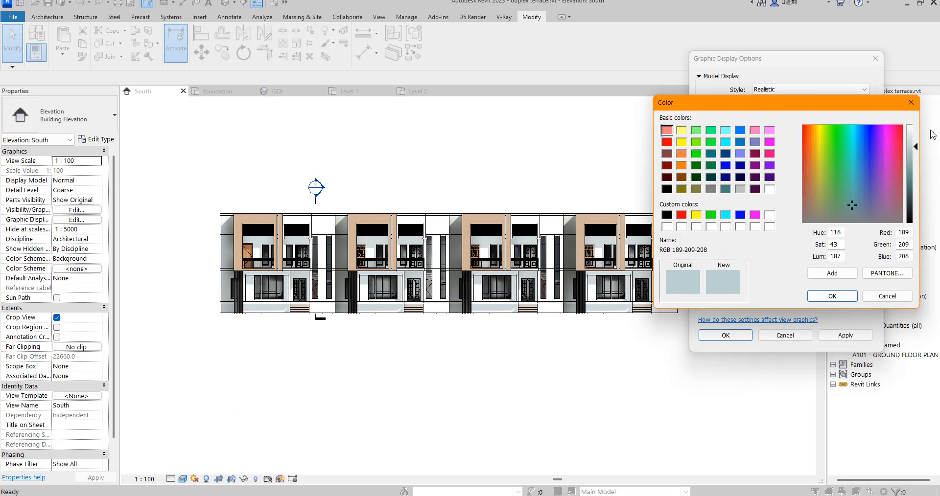
{"action": "left_click_drag", "start_coordinate": [913, 146], "coordinate": [914, 134]}
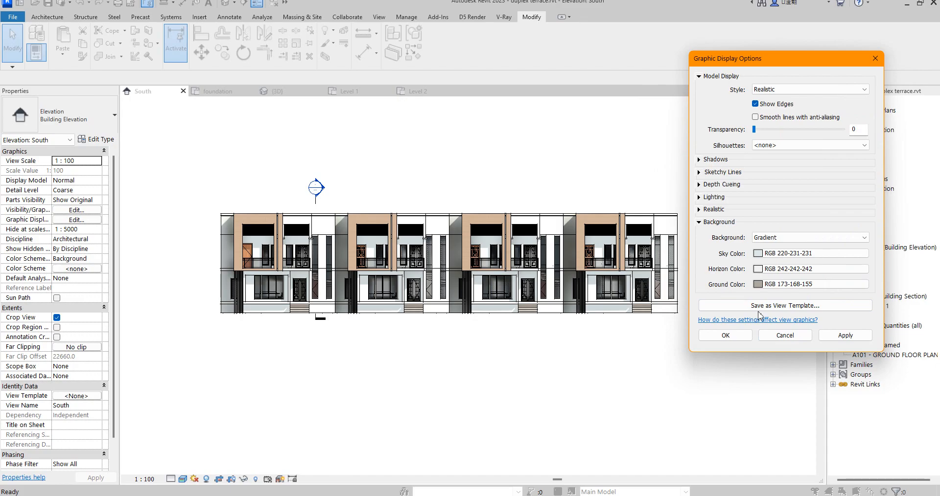
{"action": "left_click", "coordinate": [729, 341]}
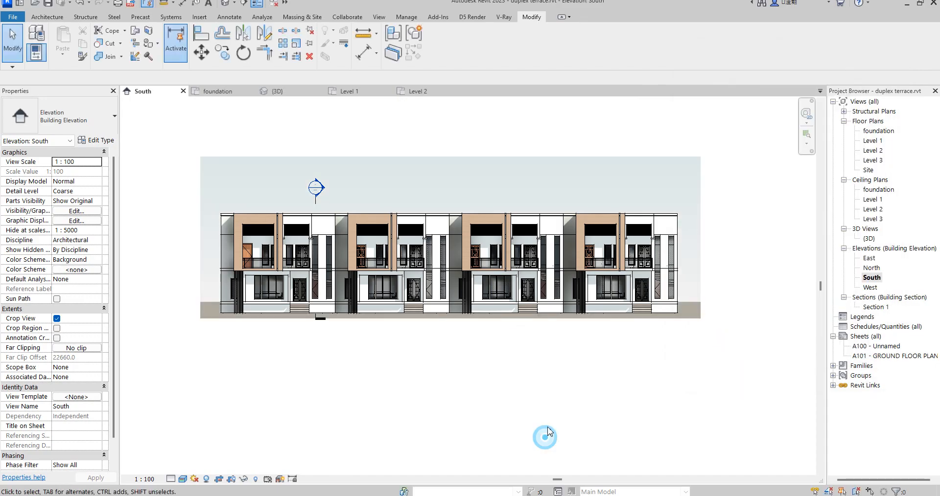
Step: Inspect the four-unit facade, ground line and gradient background of the South elevation up close and as a whole
{"action": "scroll", "coordinate": [570, 435], "scroll_direction": "down", "scroll_amount": 3}
{"action": "scroll", "coordinate": [565, 329], "scroll_direction": "up", "scroll_amount": 2}
{"action": "scroll", "coordinate": [640, 276], "scroll_direction": "up", "scroll_amount": 4}
{"action": "scroll", "coordinate": [366, 413], "scroll_direction": "down", "scroll_amount": 3}
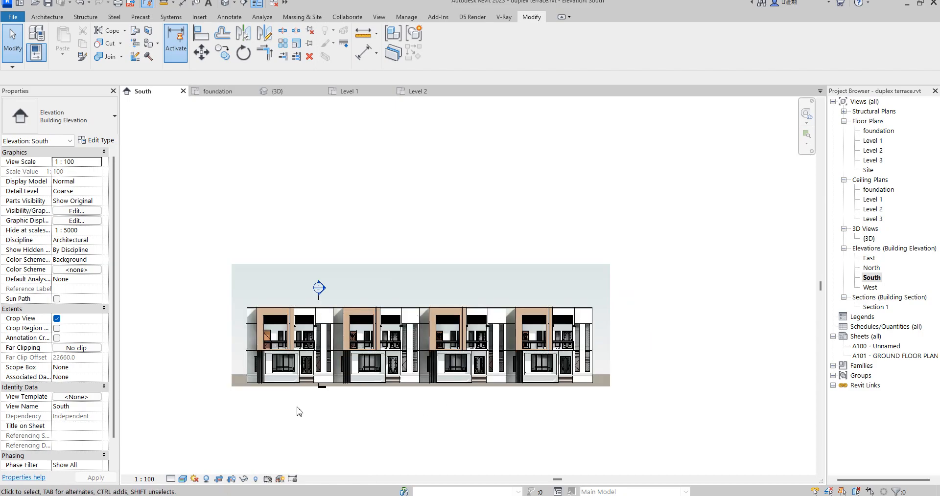
{"action": "scroll", "coordinate": [300, 410], "scroll_direction": "up", "scroll_amount": 2}
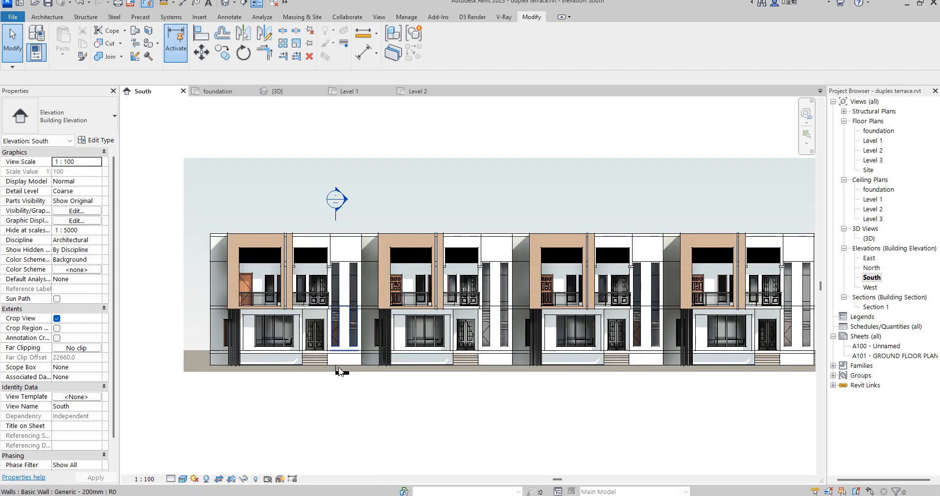
{"action": "scroll", "coordinate": [237, 351], "scroll_direction": "up", "scroll_amount": 1}
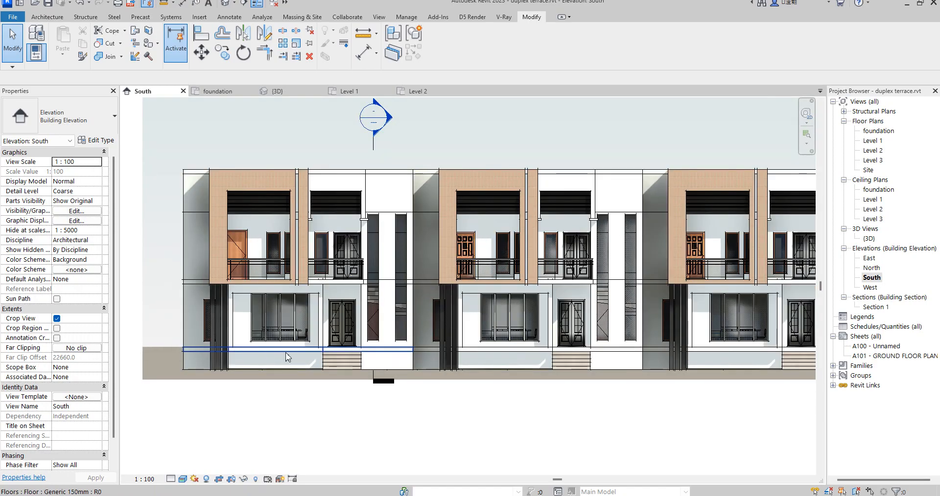
{"action": "scroll", "coordinate": [392, 345], "scroll_direction": "down", "scroll_amount": 2}
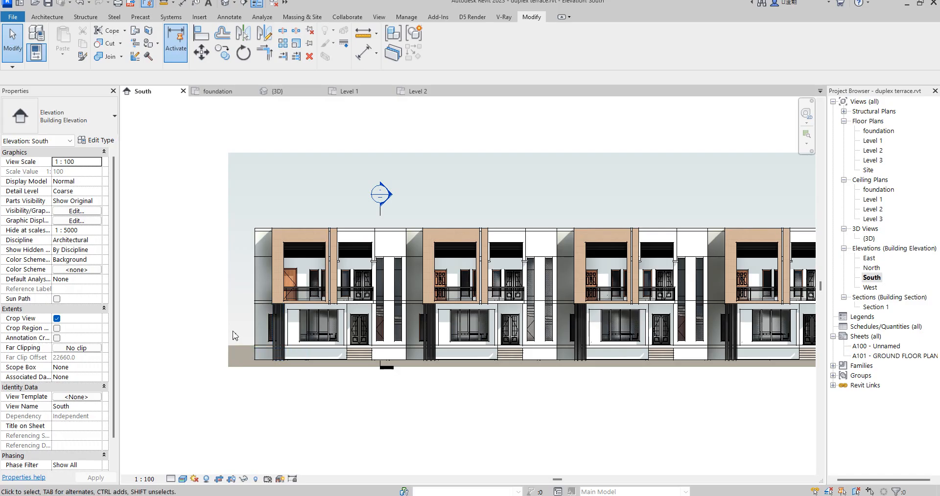
{"action": "scroll", "coordinate": [303, 238], "scroll_direction": "down", "scroll_amount": 1}
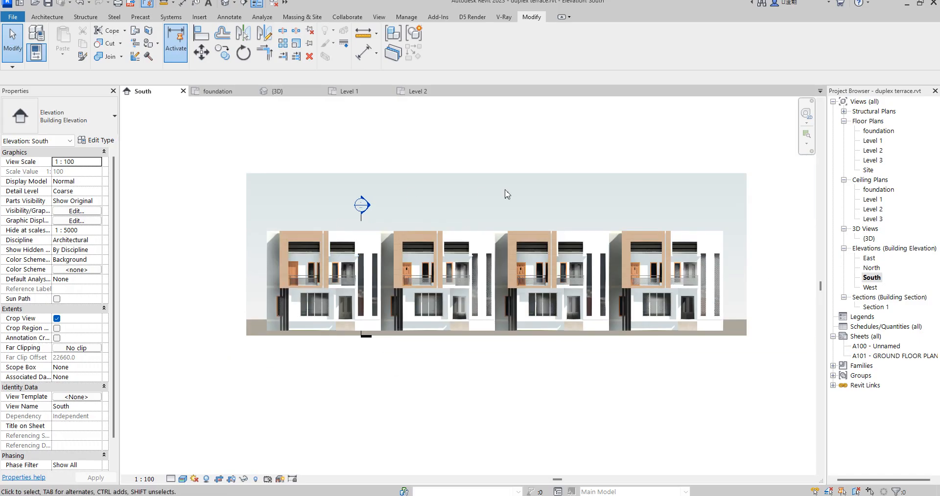